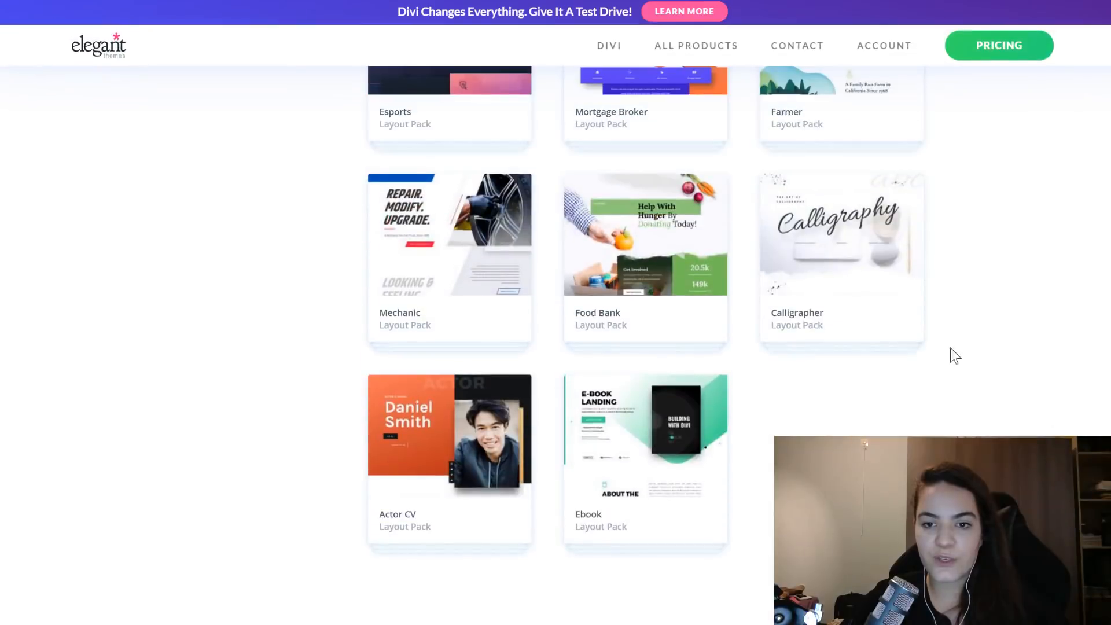
# - Open the Calligrapher layout pack and look over the layouts it includes
pyautogui.click(838, 281)
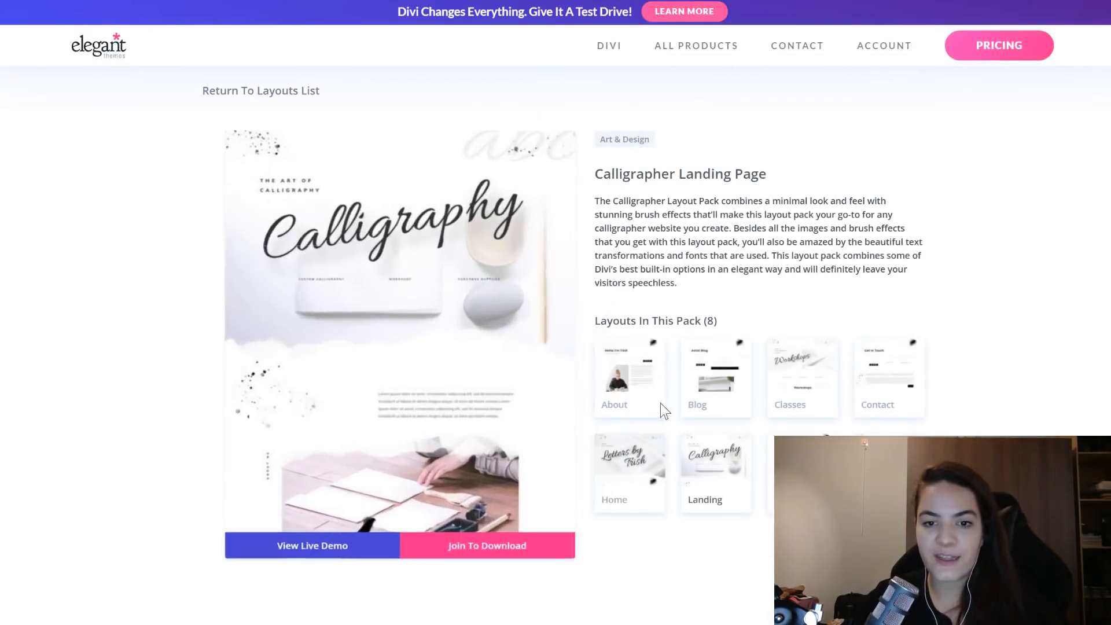
pyautogui.click(738, 382)
pyautogui.click(799, 389)
pyautogui.click(802, 470)
pyautogui.click(721, 484)
# - Follow the pack's join-to-download option and review the yearly and lifetime membership plans
pyautogui.click(447, 564)
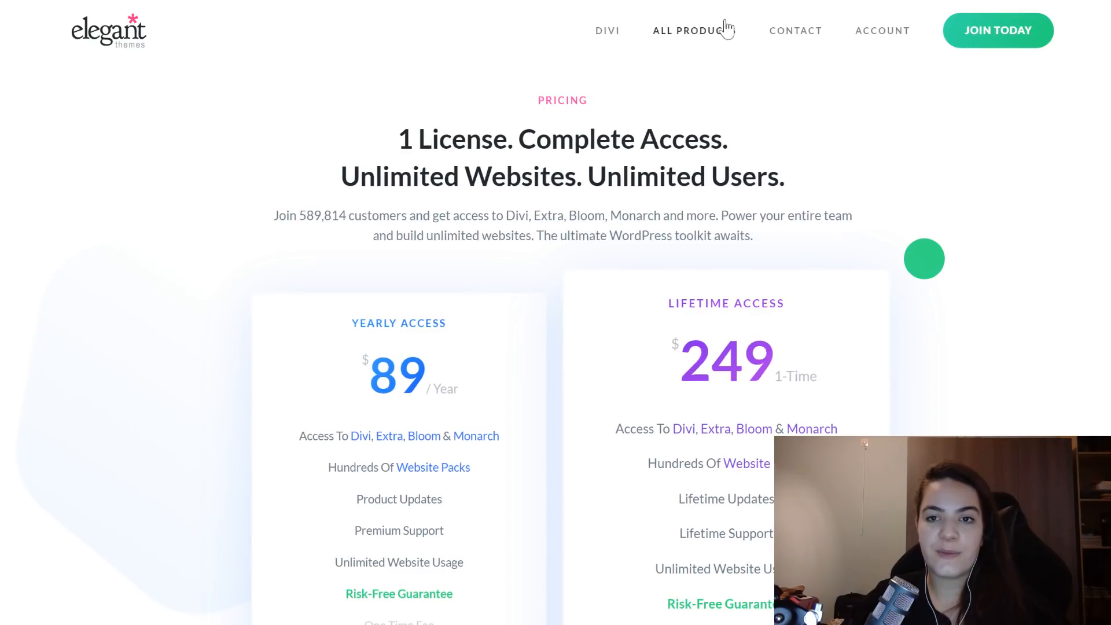
pyautogui.scroll(-8, 712, 179)
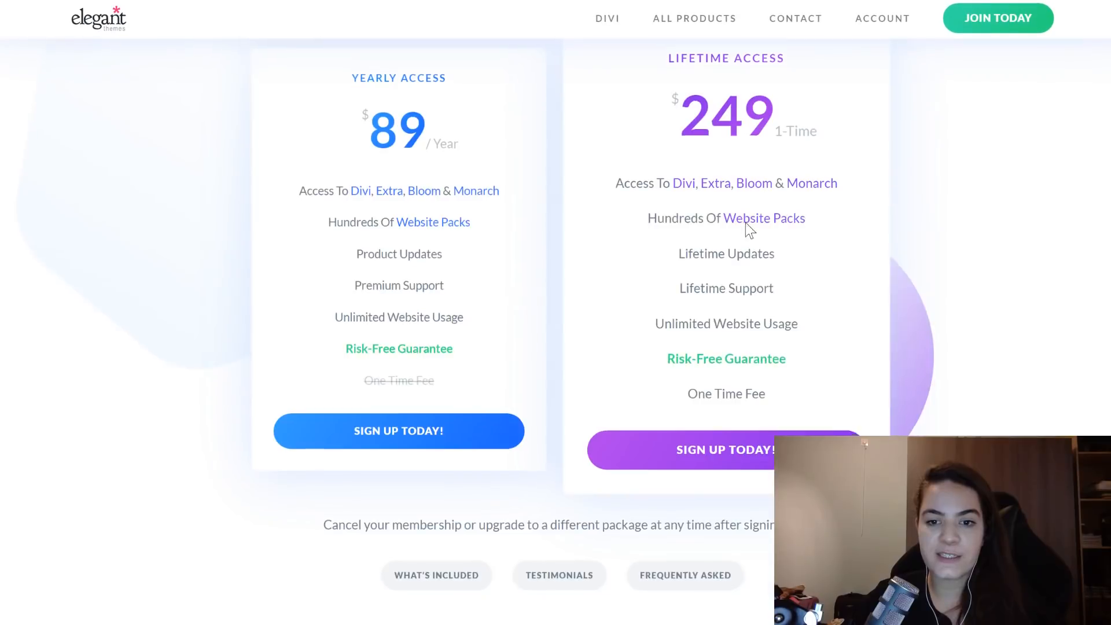
pyautogui.scroll(8, 942, 248)
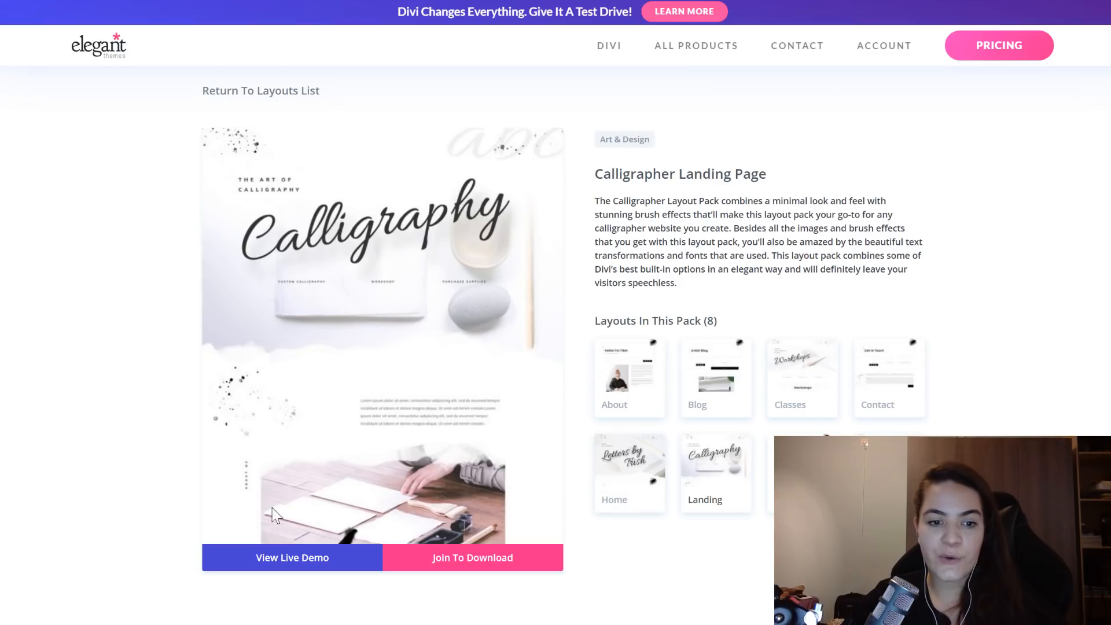
# - Open the Calligrapher landing page's live demo and examine its hero and about sections
pyautogui.click(288, 563)
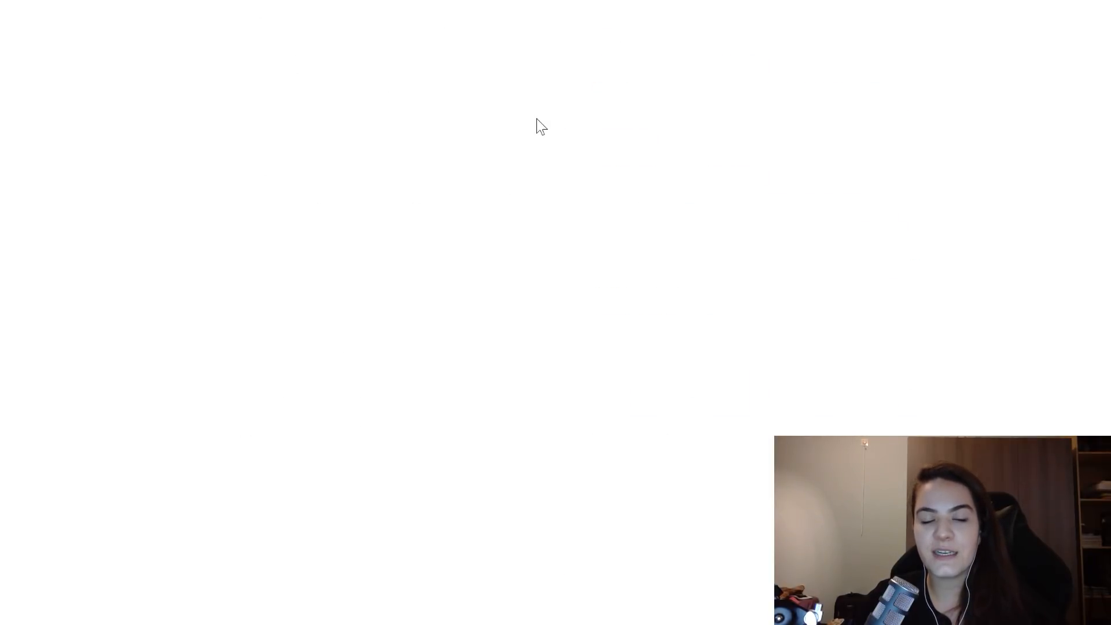
pyautogui.scroll(-6, 903, 151)
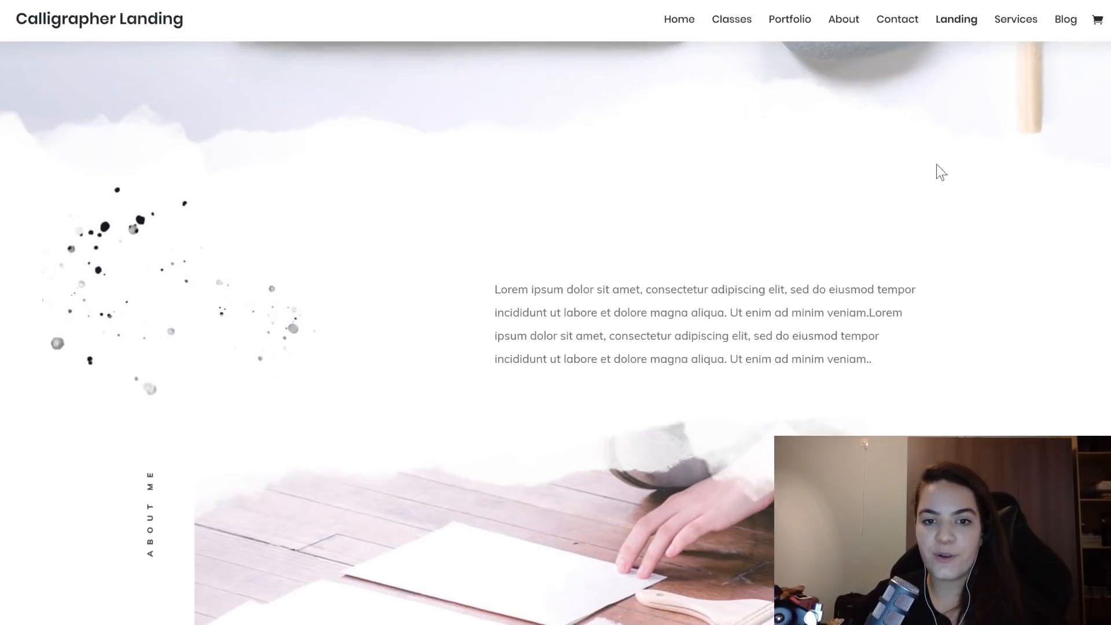
pyautogui.scroll(6, 955, 214)
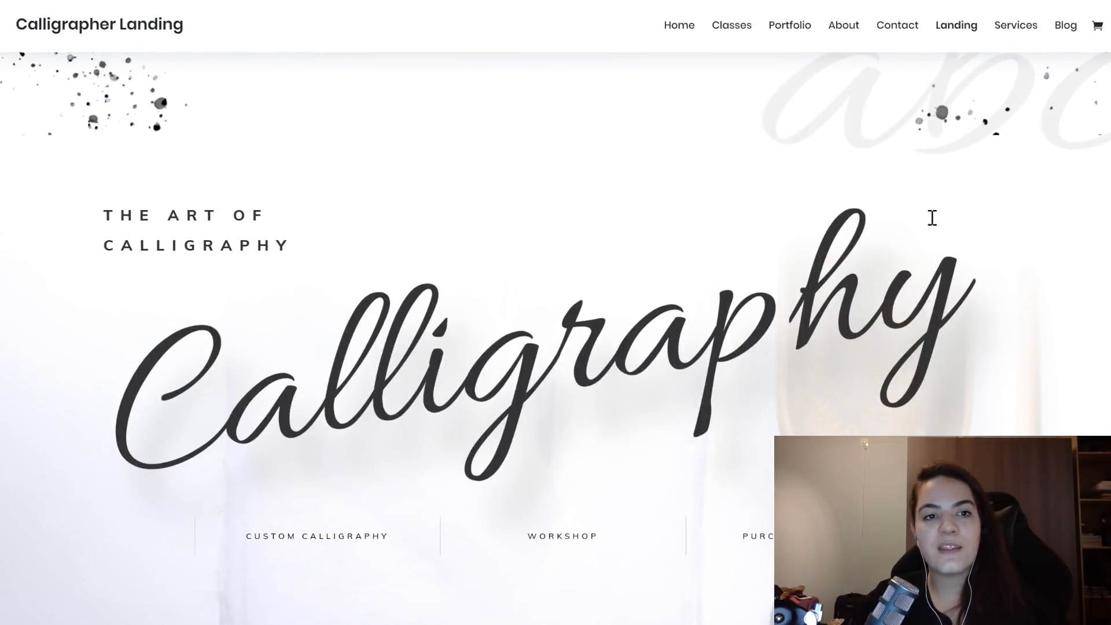
pyautogui.scroll(-5, 880, 225)
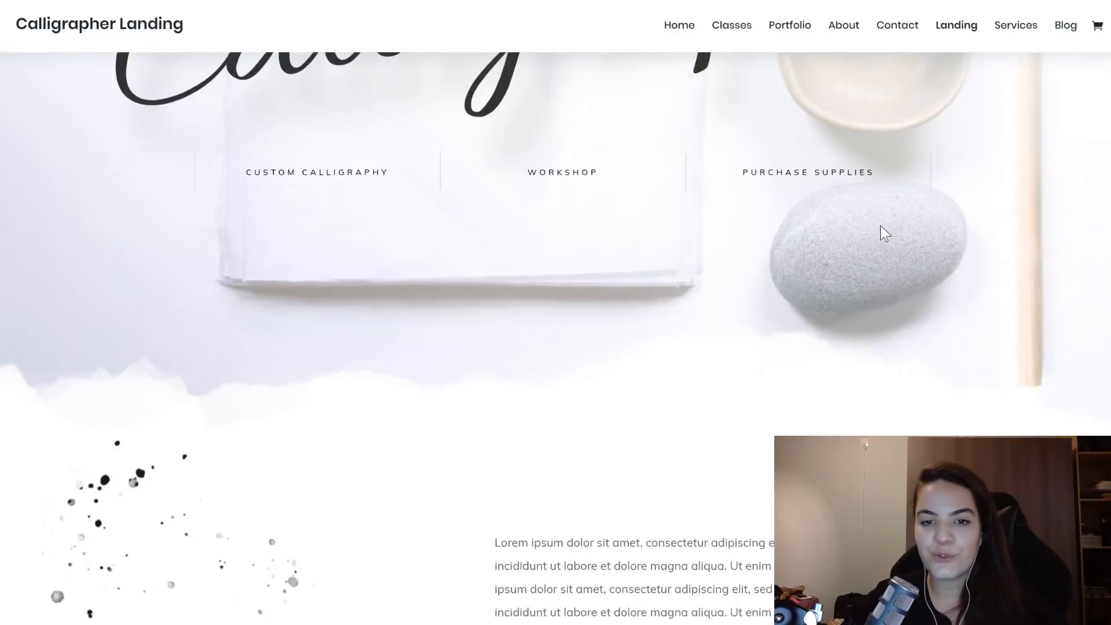
pyautogui.scroll(3, 880, 224)
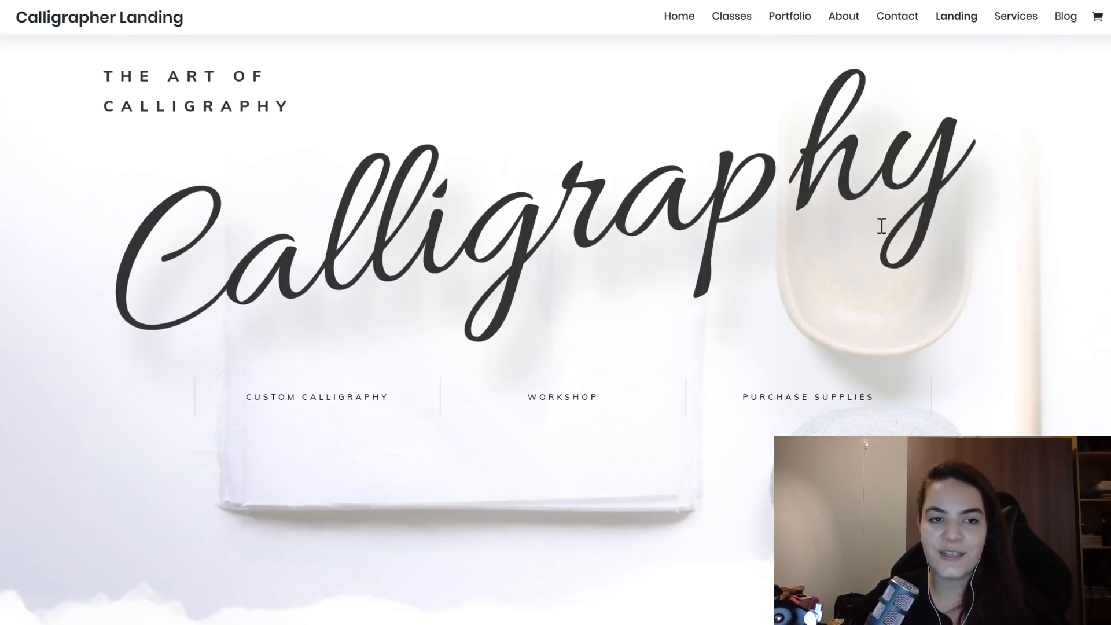
pyautogui.scroll(3, 876, 228)
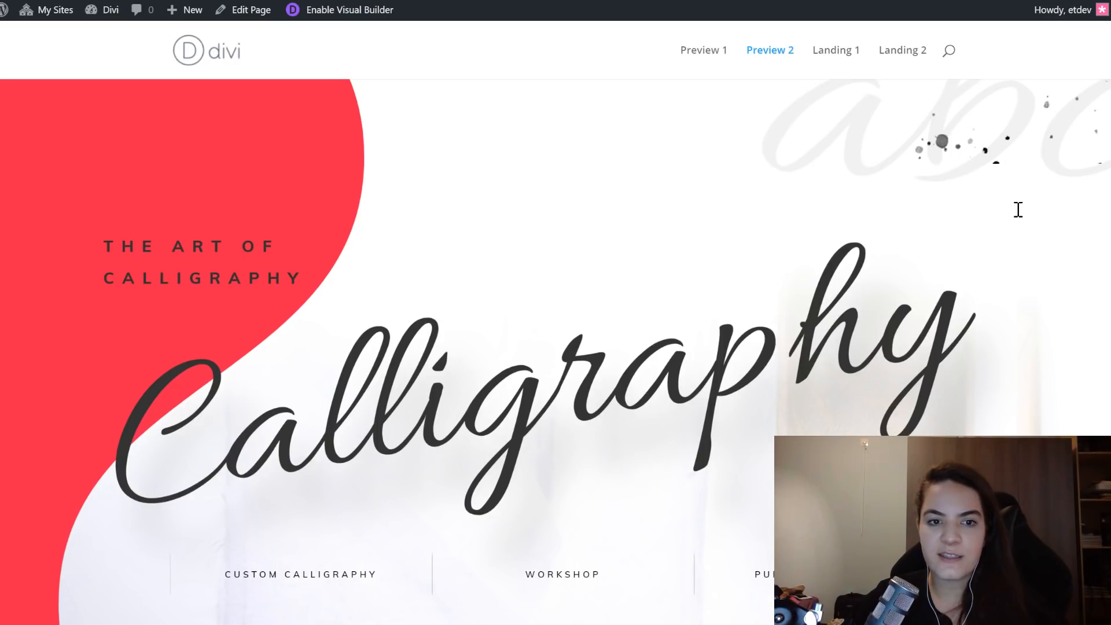
# - Examine the curved divider shape in the hero section of the Preview 2 page
pyautogui.scroll(-6, 340, 275)
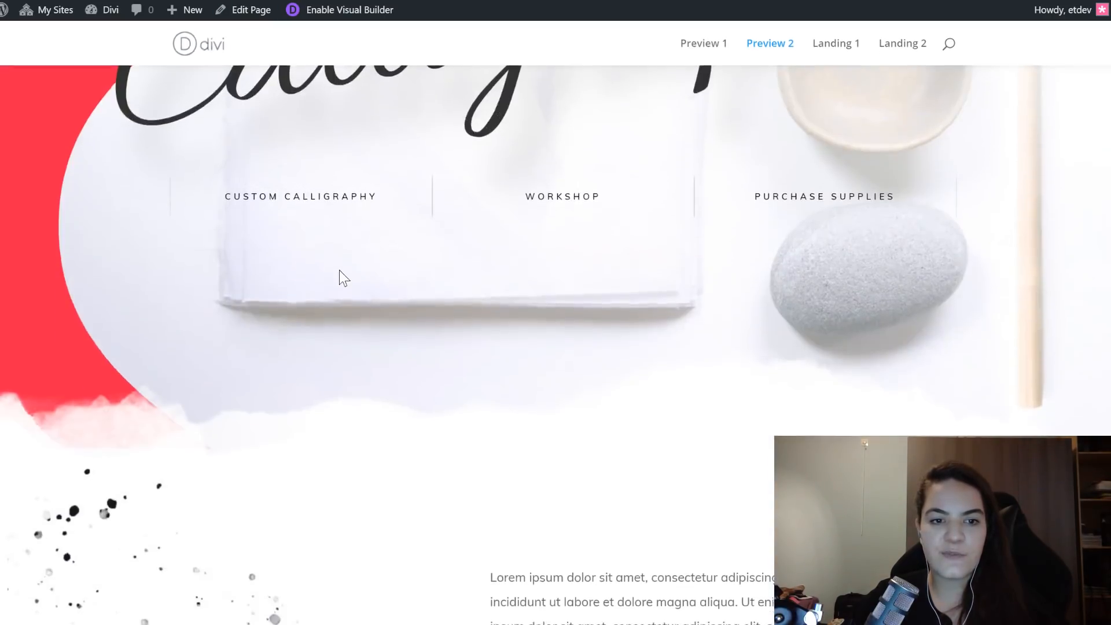
pyautogui.scroll(4, 340, 269)
pyautogui.scroll(2, 340, 270)
pyautogui.scroll(-10, 540, 218)
pyautogui.scroll(10, 541, 218)
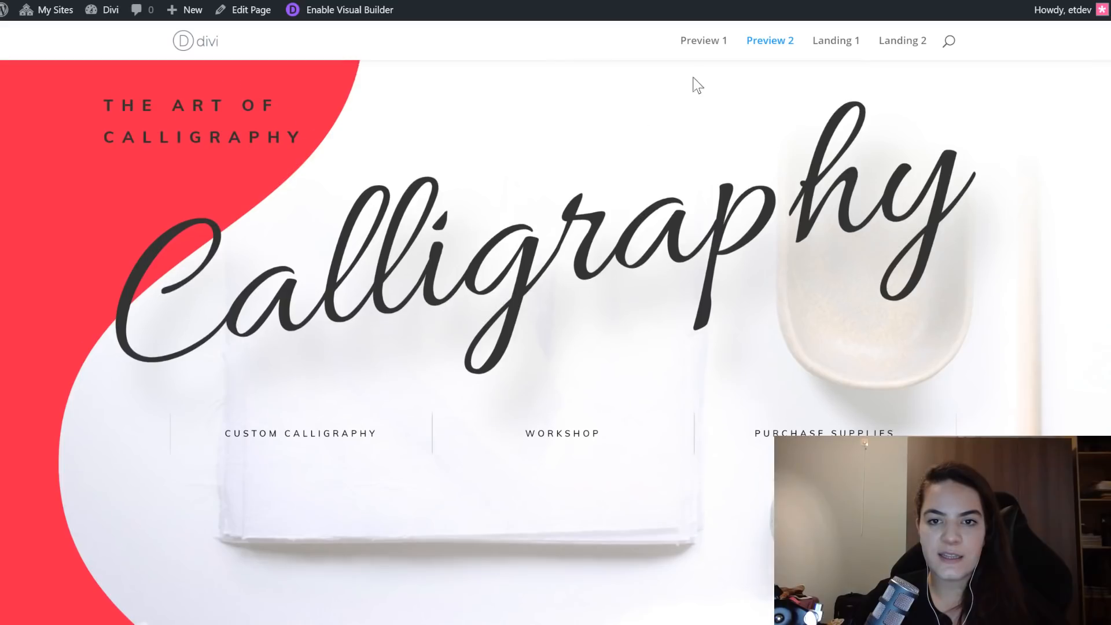
# - Open the Preview 1 page and examine the angular divider shape in its hero section
pyautogui.click(692, 42)
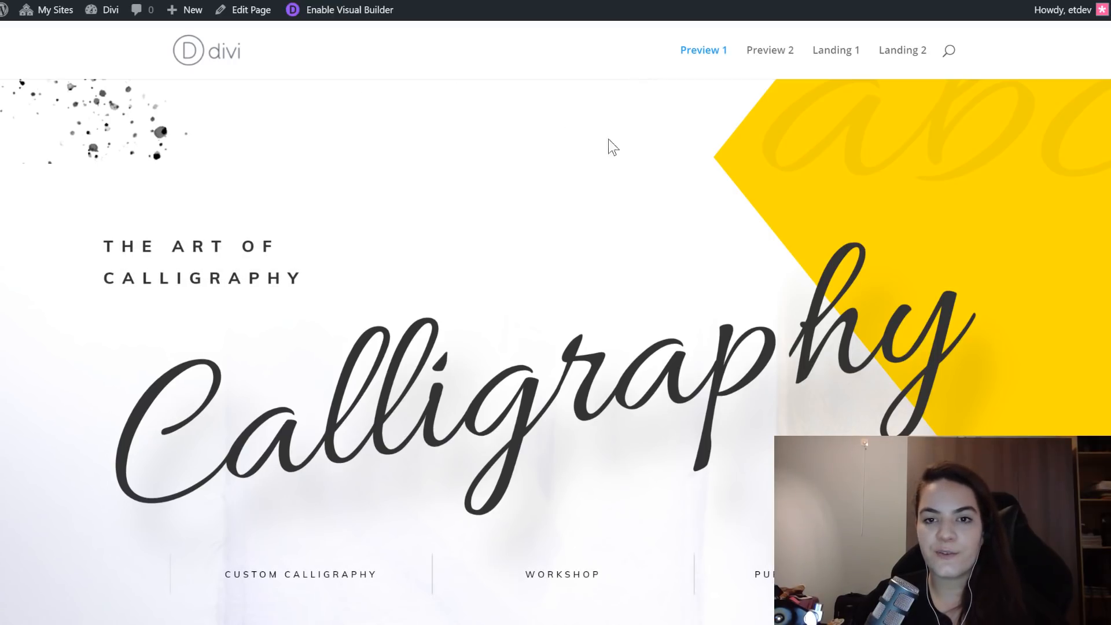
pyautogui.scroll(-5, 620, 176)
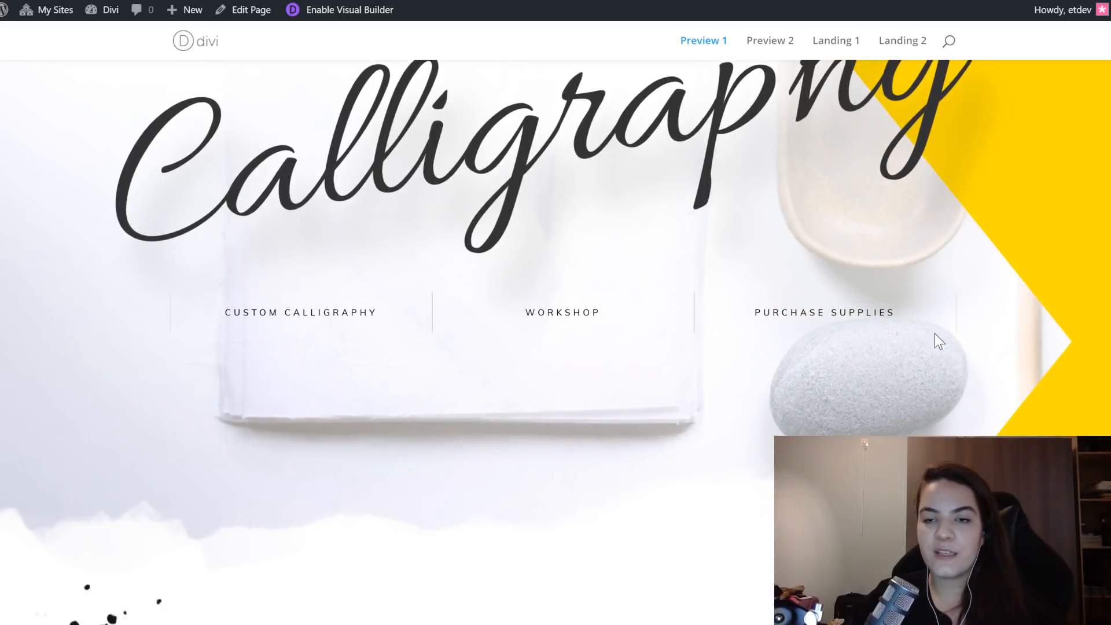
pyautogui.scroll(5, 915, 345)
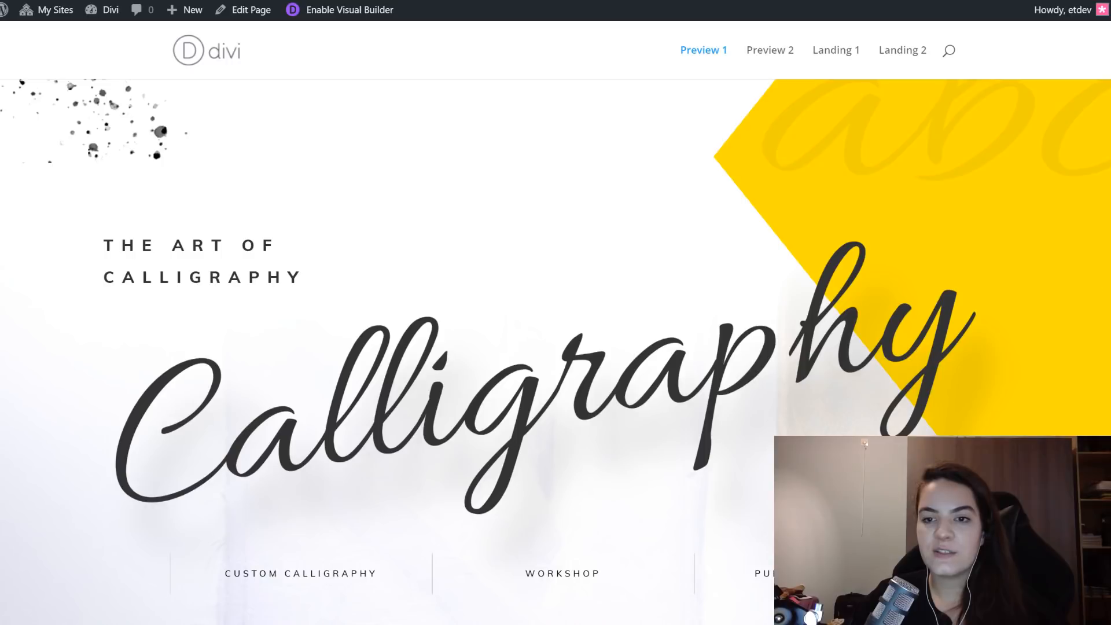
# - Compare the divider shapes behind the "Need Custom Calligraphy?" section on the Preview 2 and Preview 1 pages
pyautogui.click(772, 51)
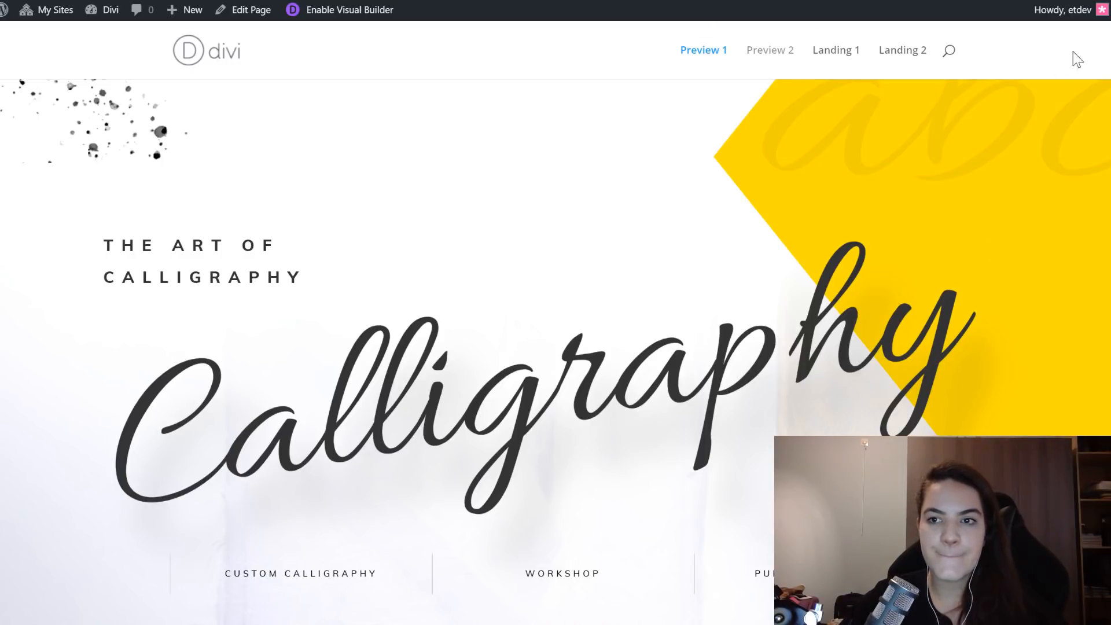
pyautogui.scroll(-5, 555, 342)
pyautogui.scroll(-15, 774, 338)
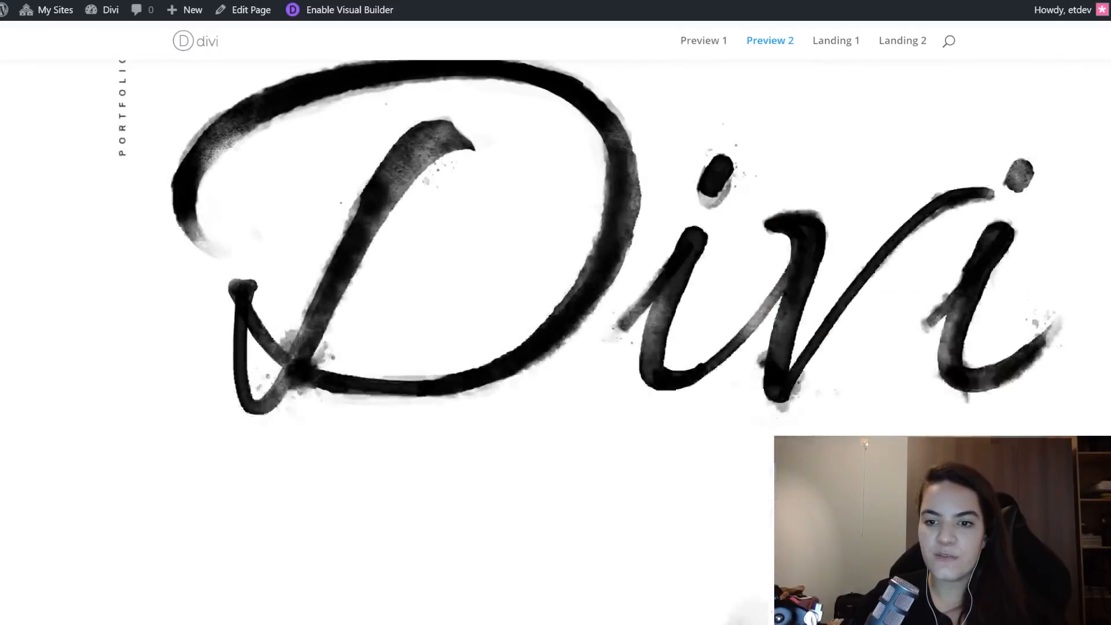
pyautogui.scroll(-4, 773, 335)
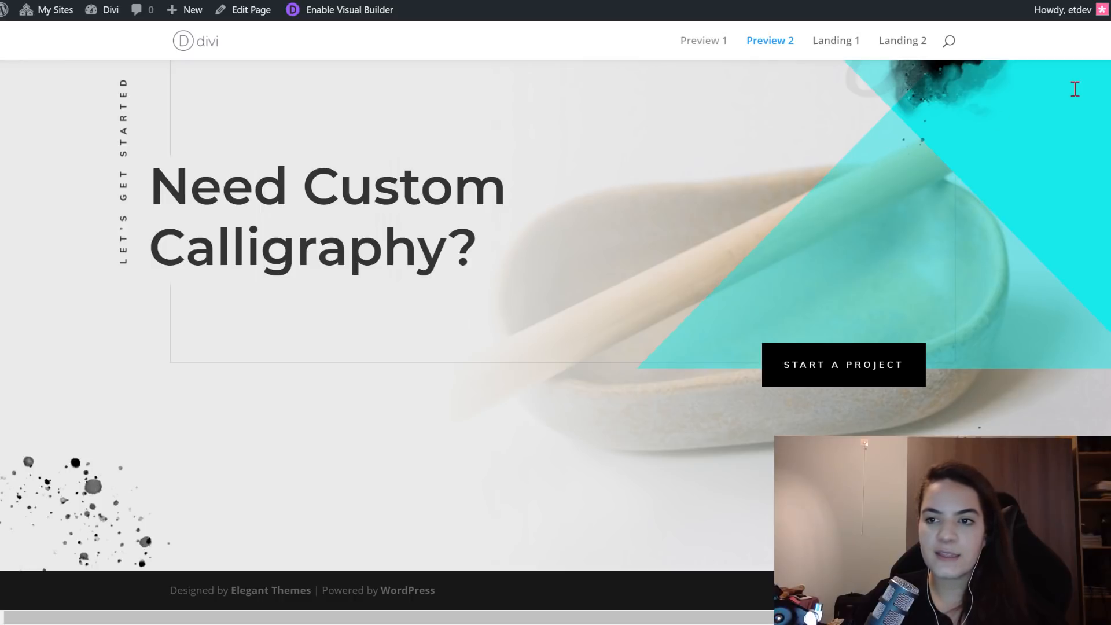
pyautogui.scroll(-10, 555, 341)
pyautogui.scroll(-15, 556, 342)
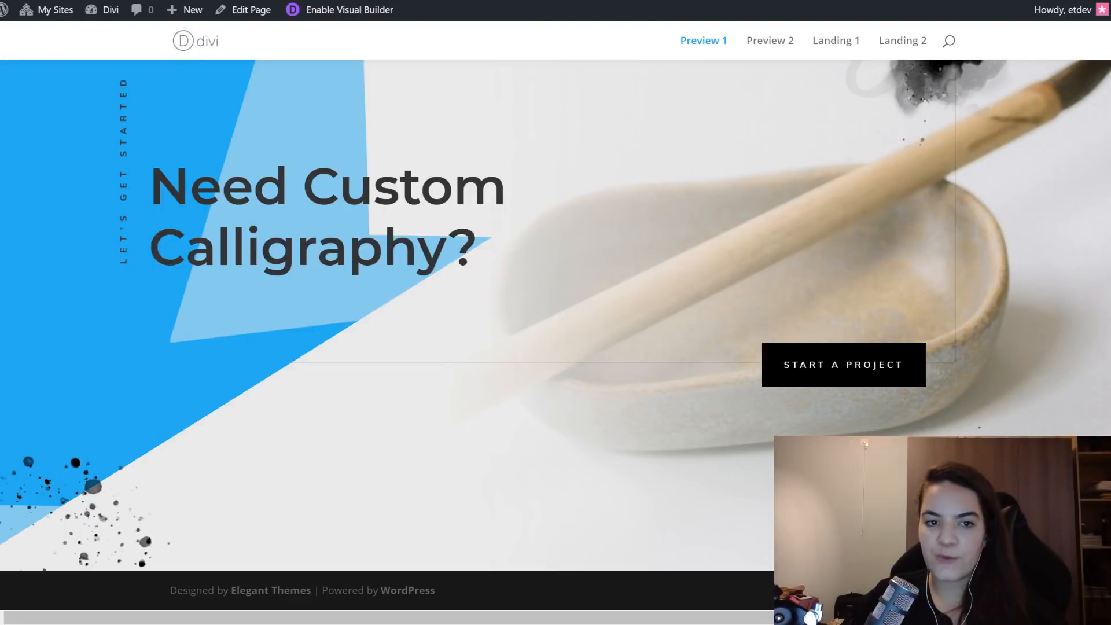
pyautogui.moveTo(1110, 555); pyautogui.dragTo(1097, 15)
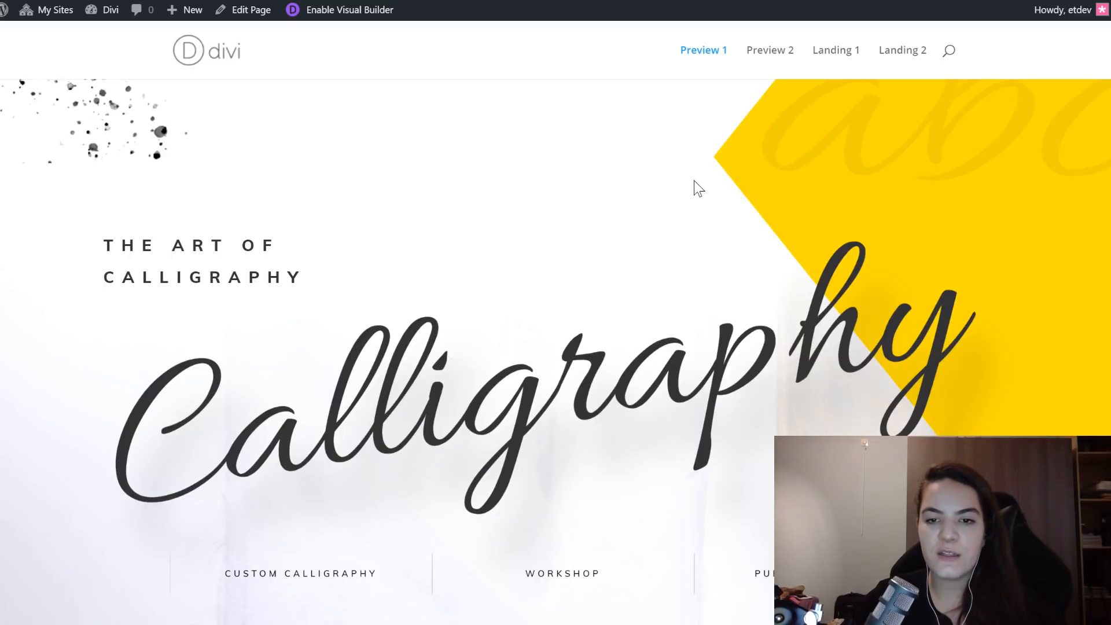
# - Open the Landing 1 page and compare its original hero section with the one on Preview 2
pyautogui.click(831, 57)
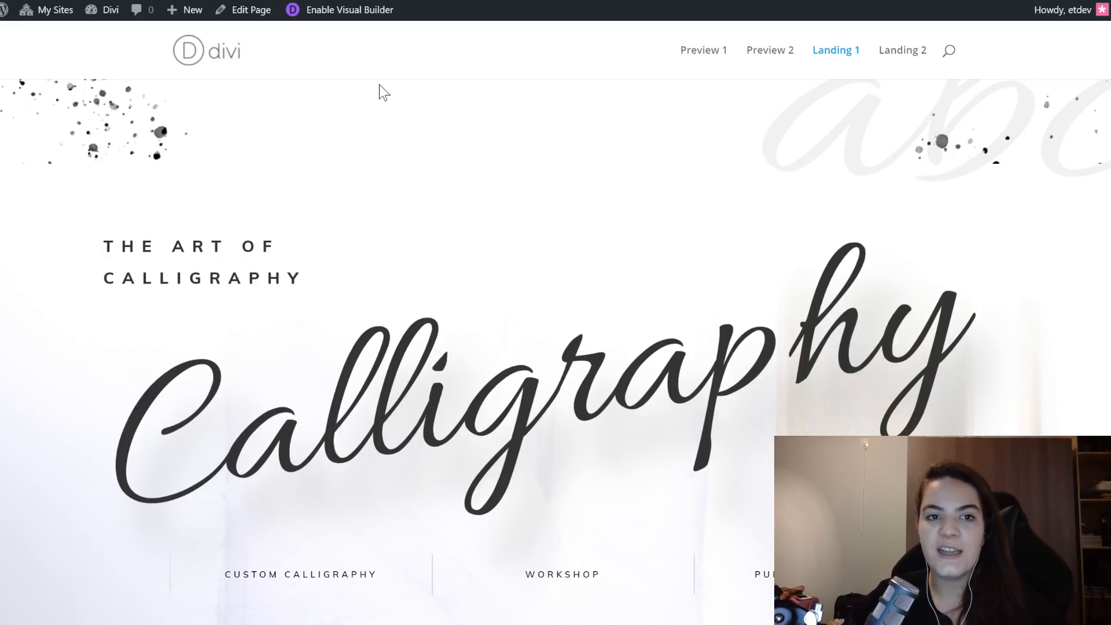
pyautogui.click(770, 50)
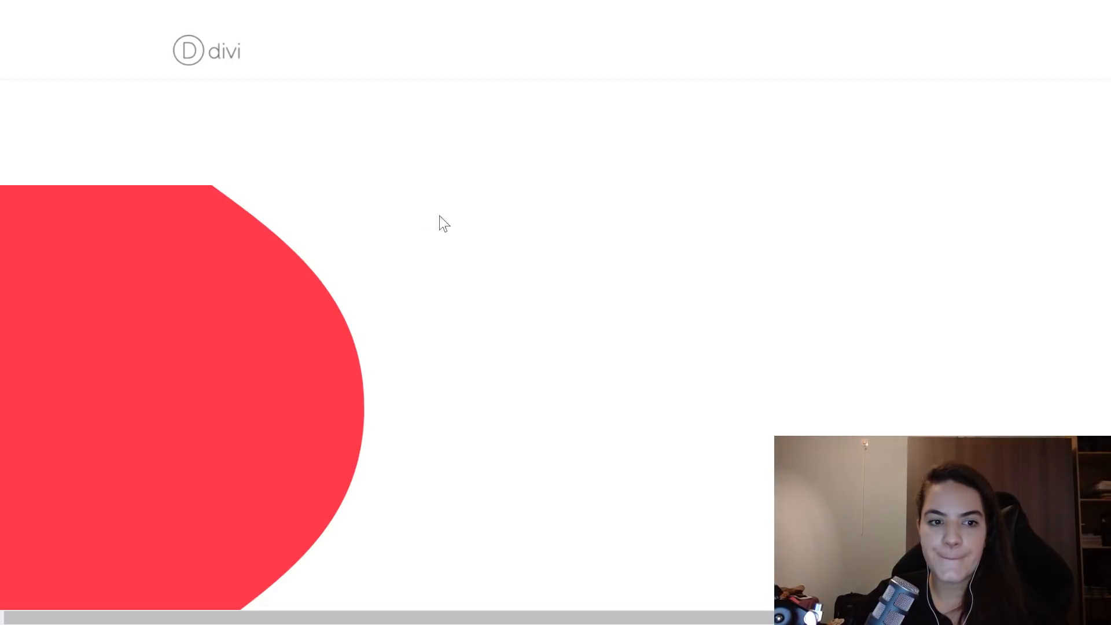
pyautogui.scroll(-5, 261, 279)
pyautogui.scroll(10, 184, 123)
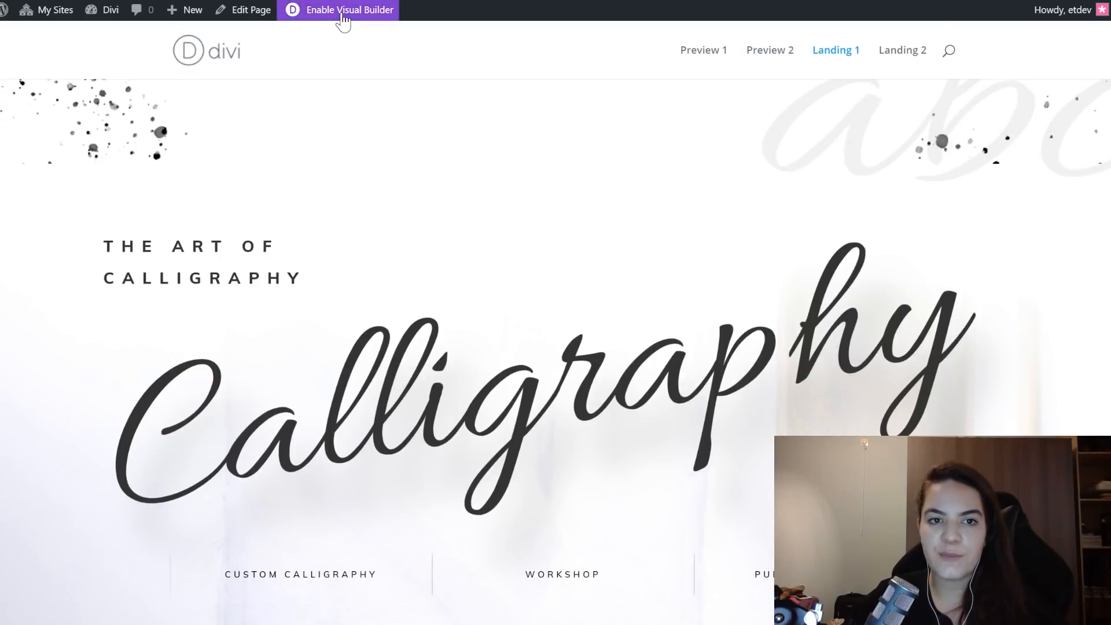
# - Enable the Visual Builder on the Landing 1 page and insert a regular section without rows directly below the hero section
pyautogui.click(343, 17)
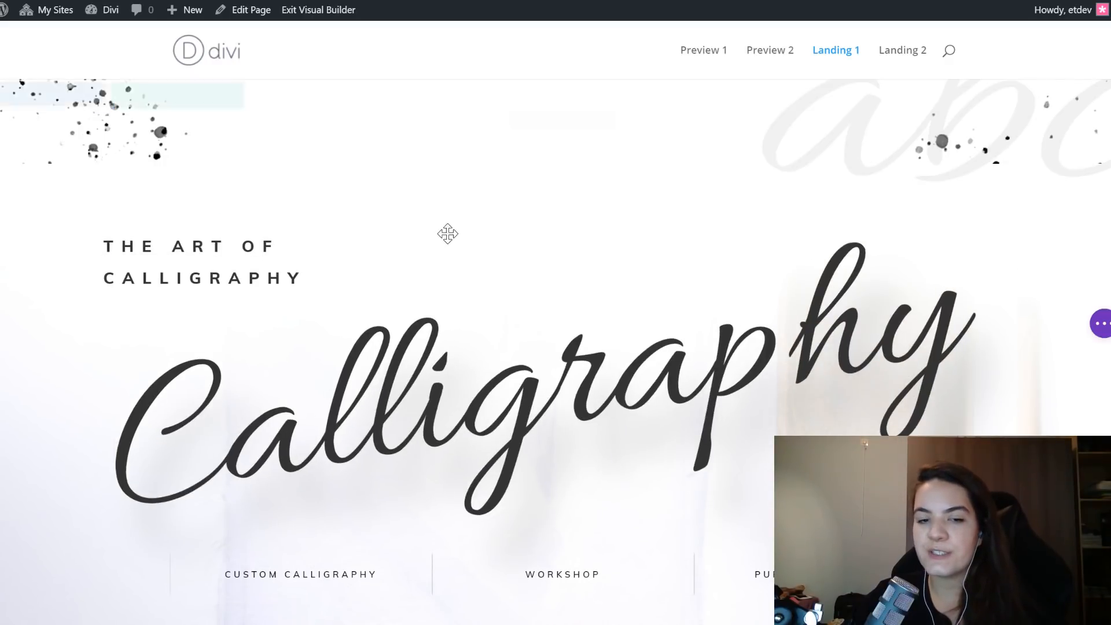
pyautogui.scroll(-8, 450, 232)
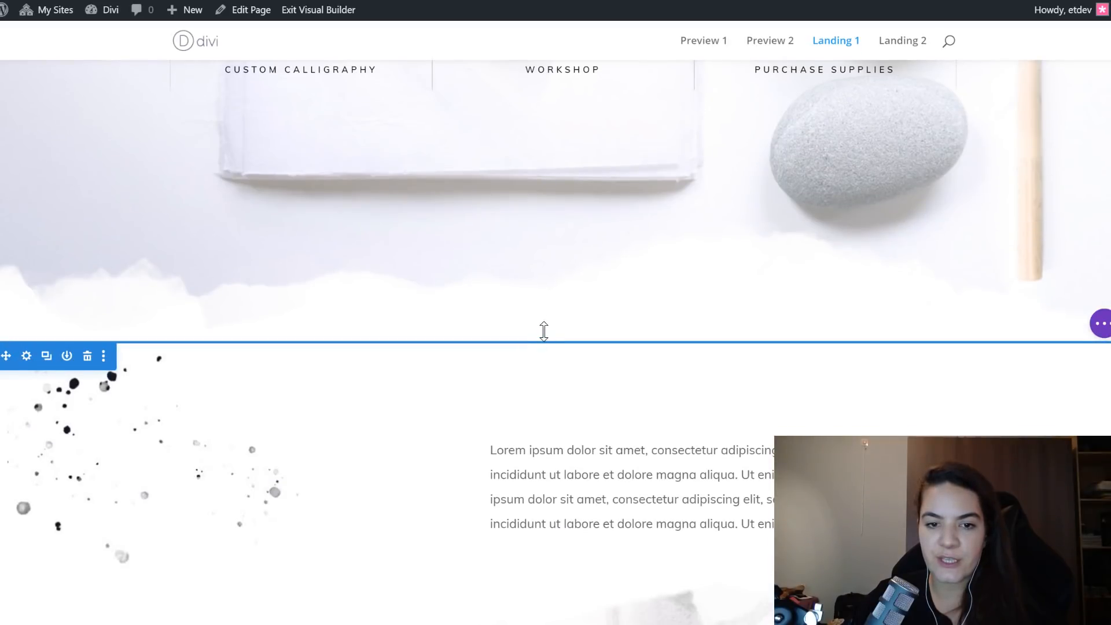
pyautogui.click(542, 342)
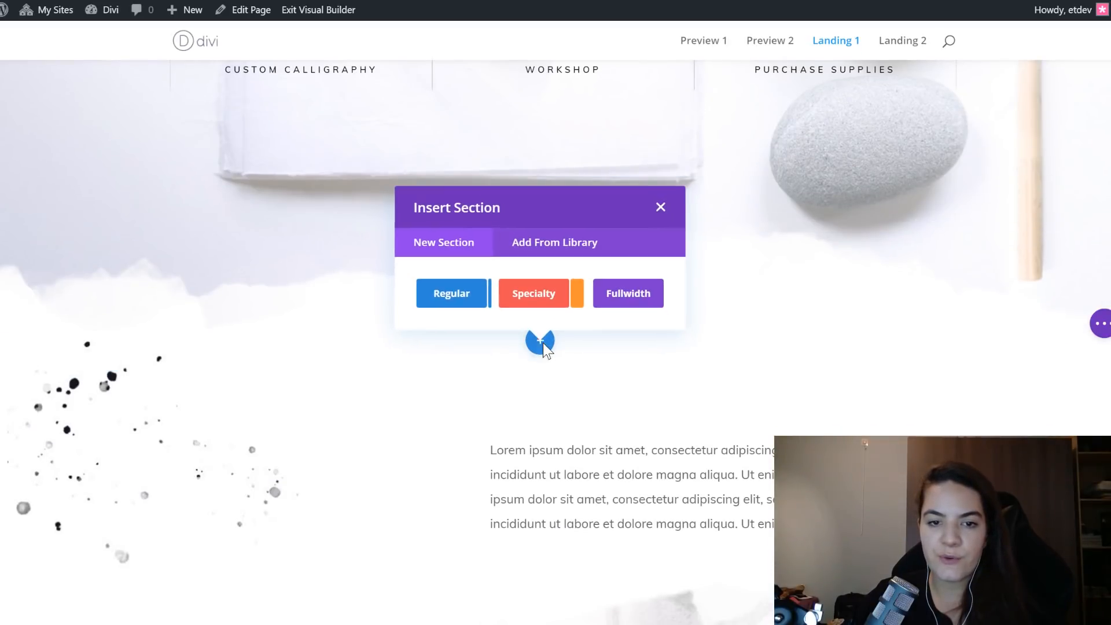
pyautogui.click(443, 310)
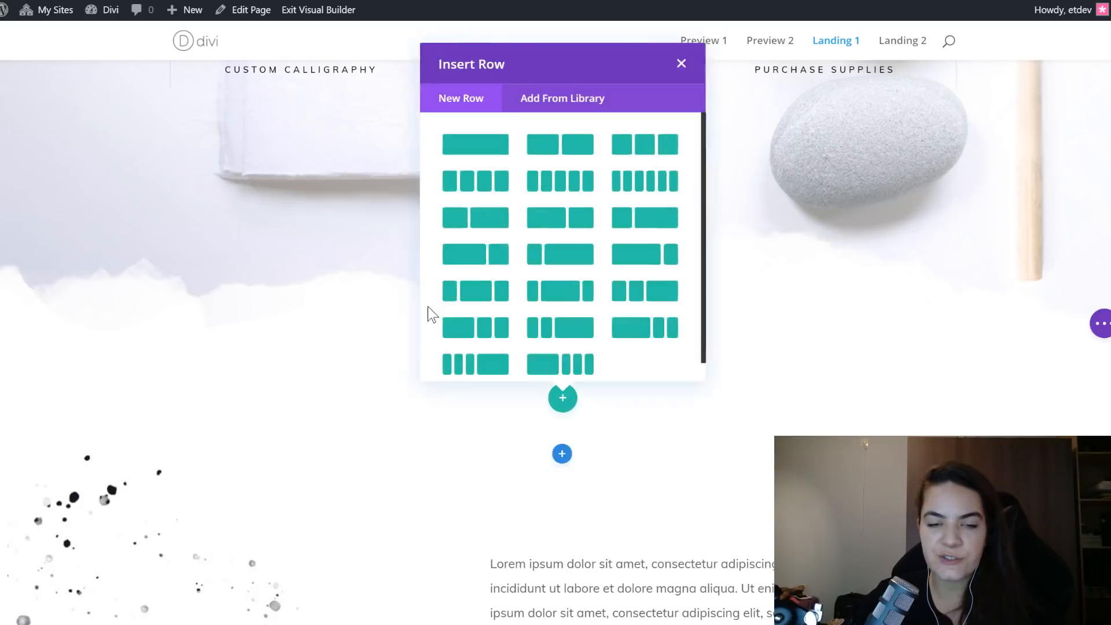
pyautogui.click(690, 69)
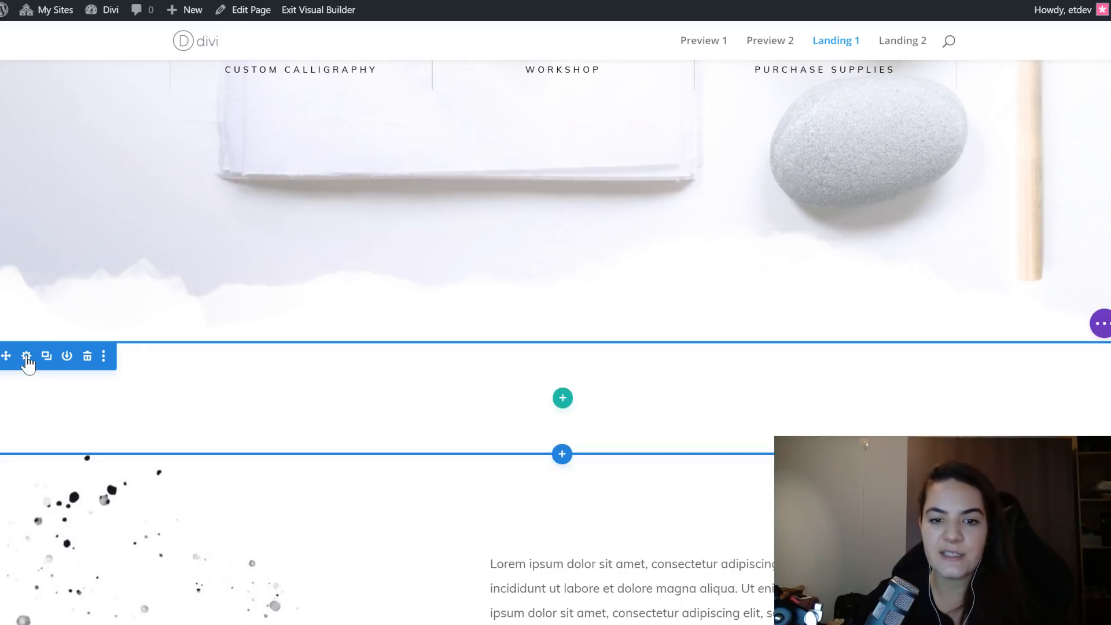
# - Set the new section's background color to the fully transparent rgba(255,255,255,0)
pyautogui.click(26, 355)
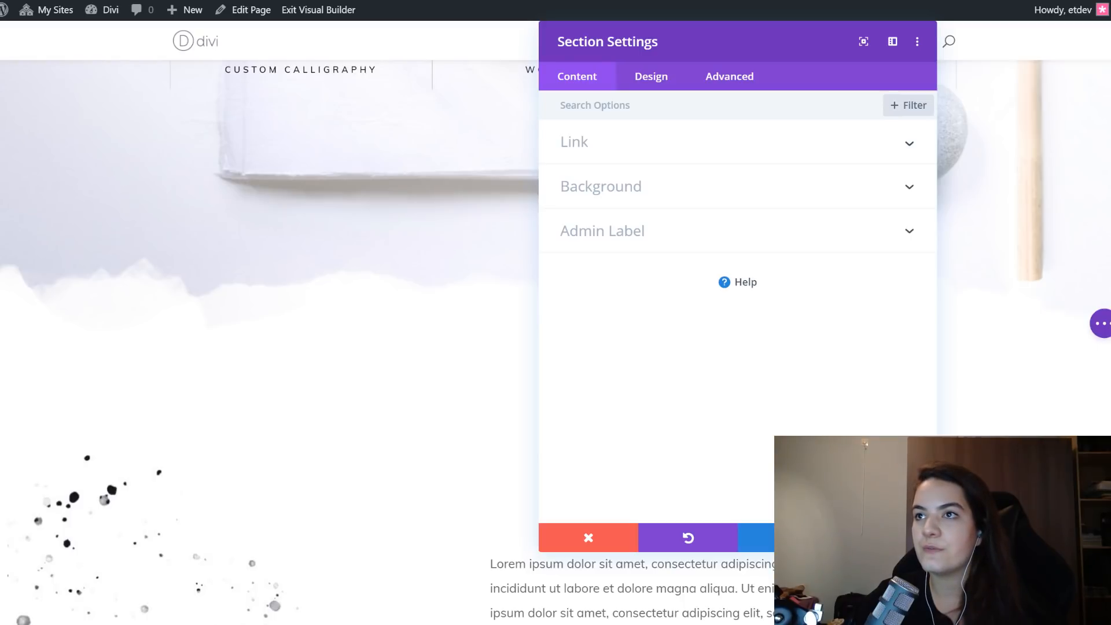
pyautogui.click(727, 194)
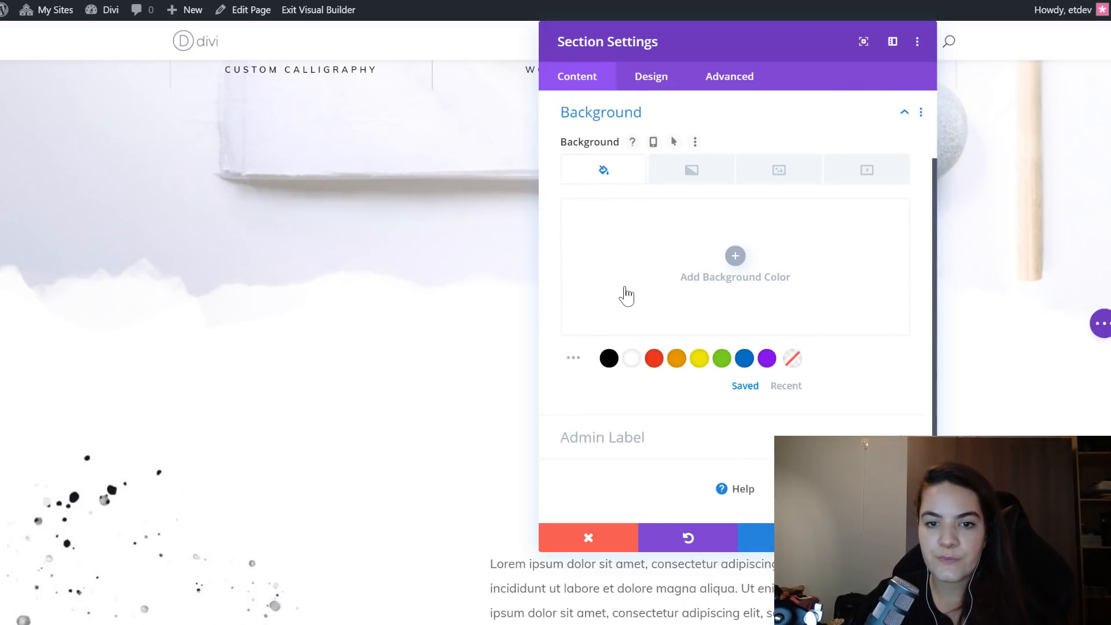
pyautogui.click(605, 223)
pyautogui.write('rgba(255,255,255,0)')
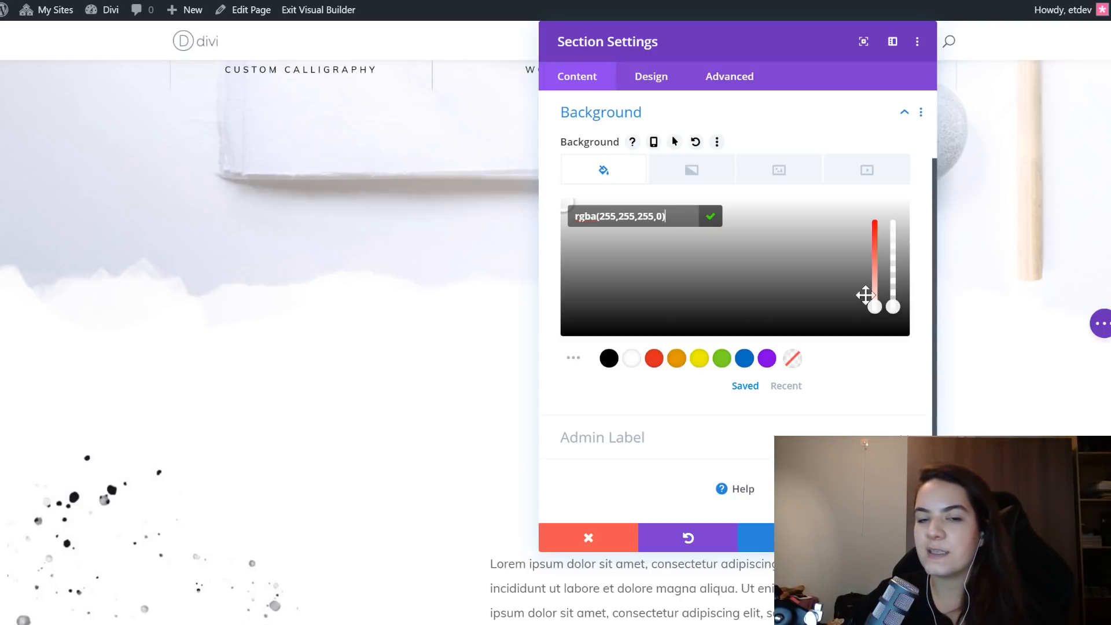
# - Give the new section a bottom divider with the single-layer smooth wave style and the color #f2264c
pyautogui.click(650, 78)
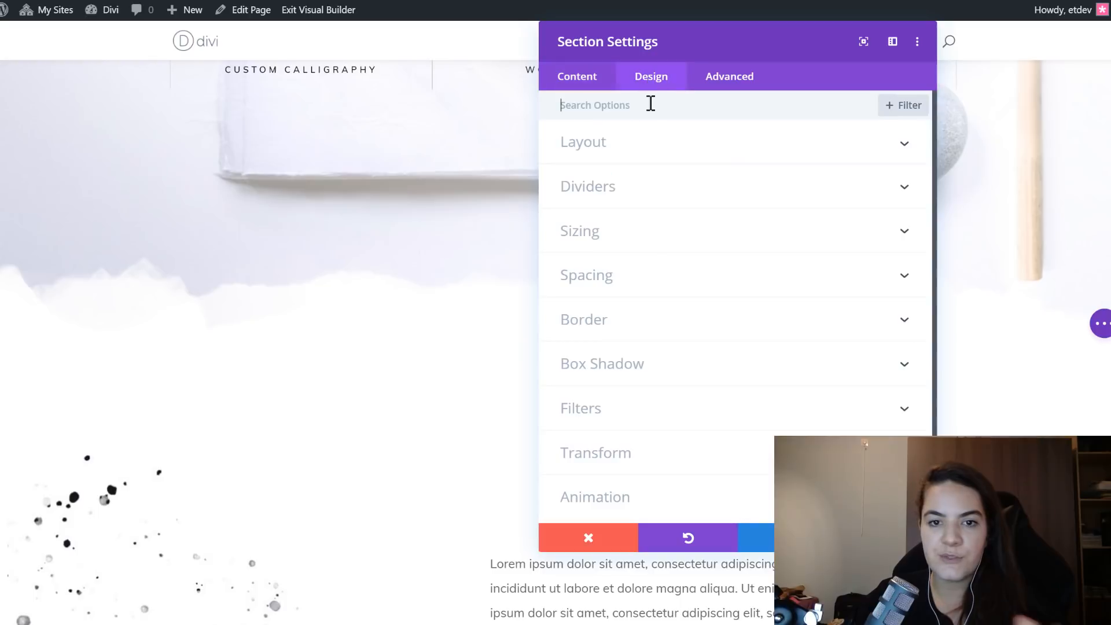
pyautogui.click(610, 190)
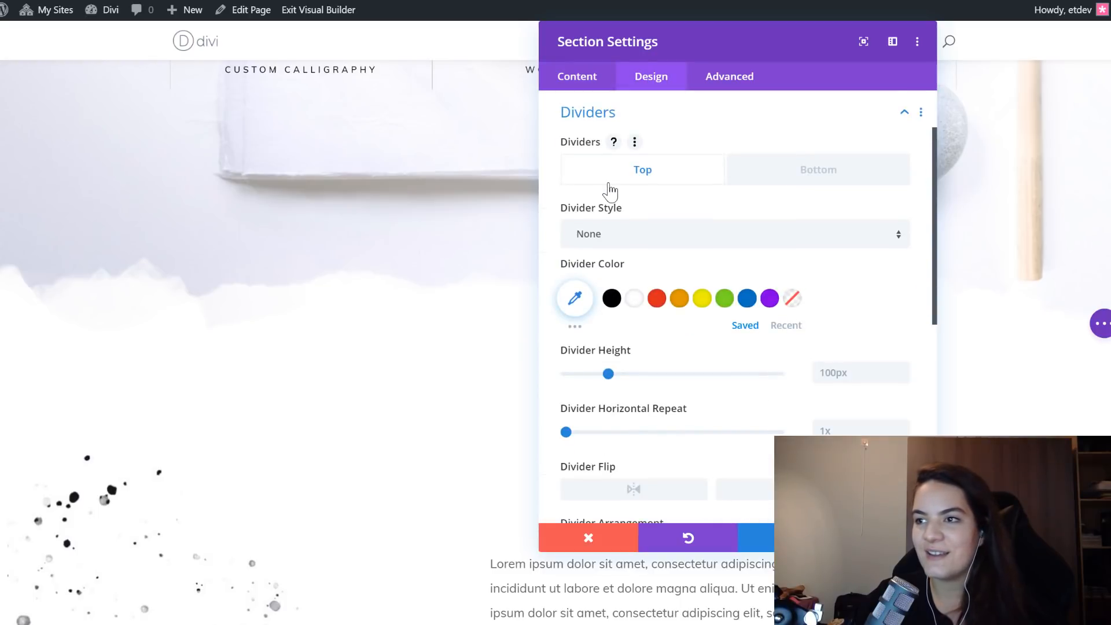
pyautogui.click(768, 186)
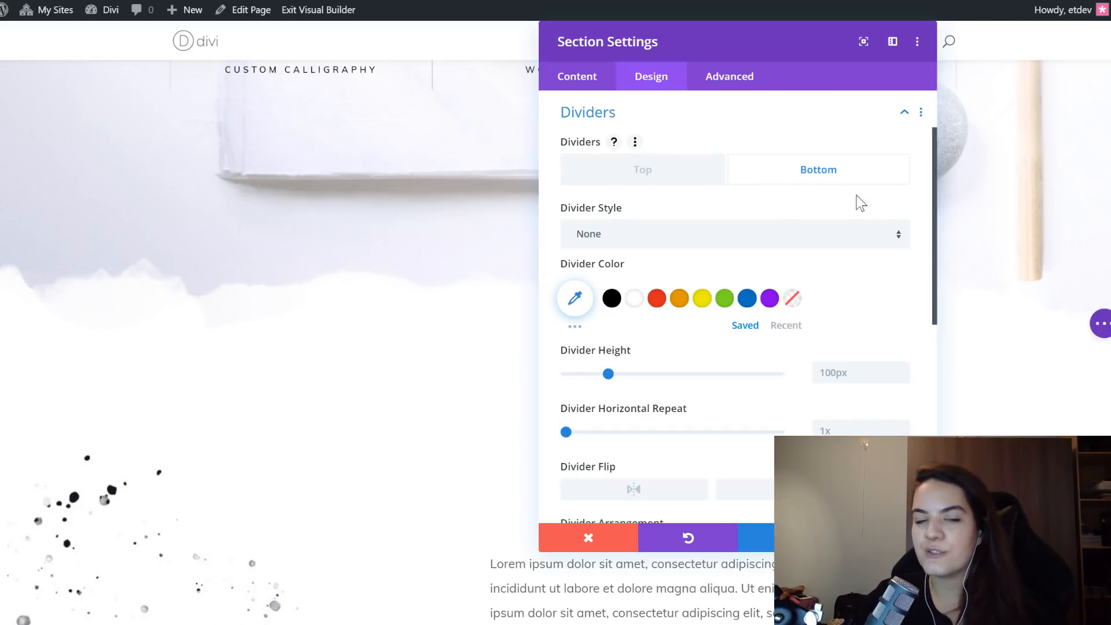
pyautogui.click(775, 238)
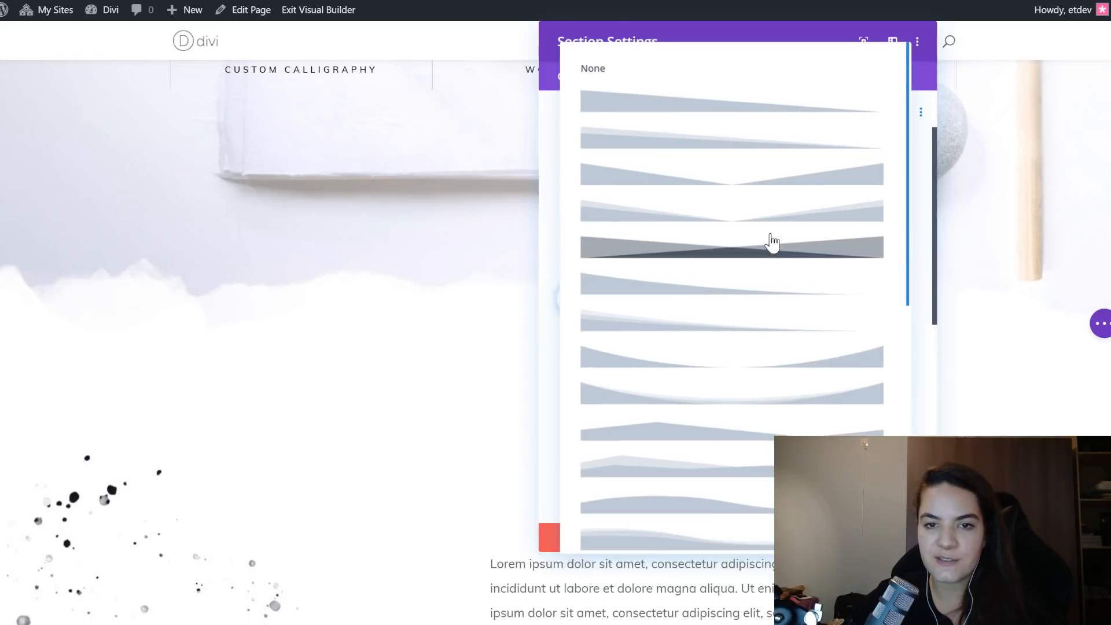
pyautogui.scroll(-2, 744, 371)
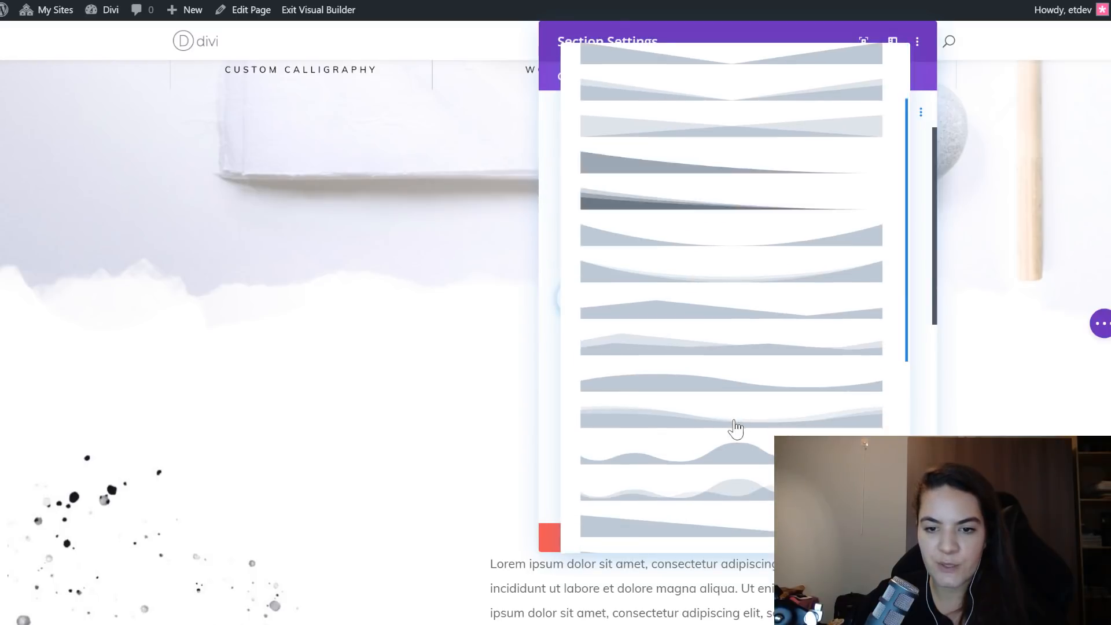
pyautogui.click(702, 380)
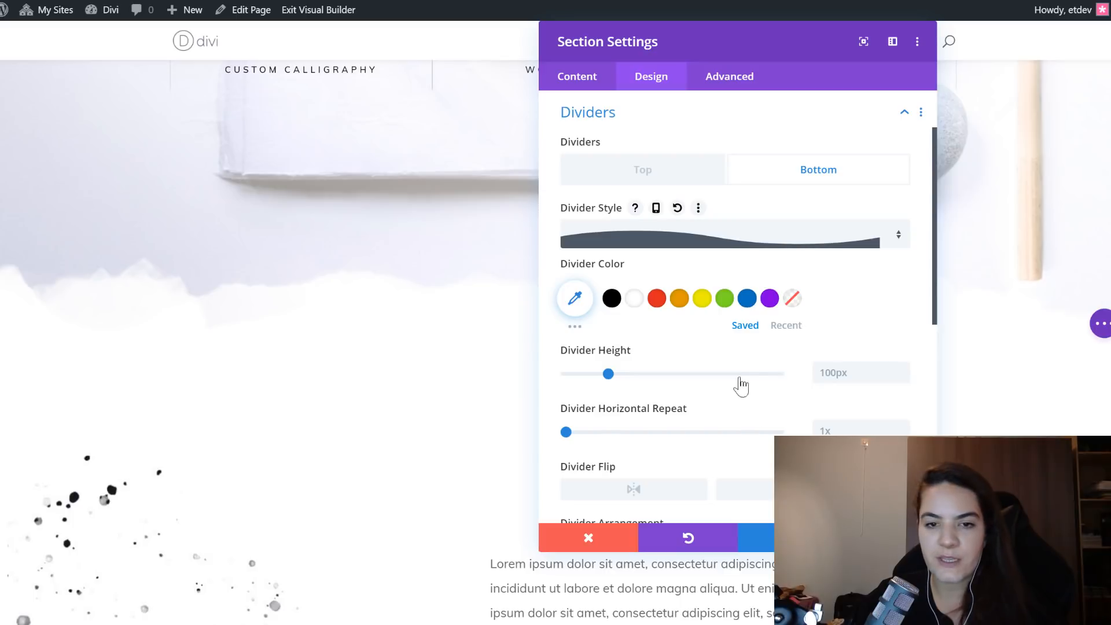
pyautogui.click(581, 305)
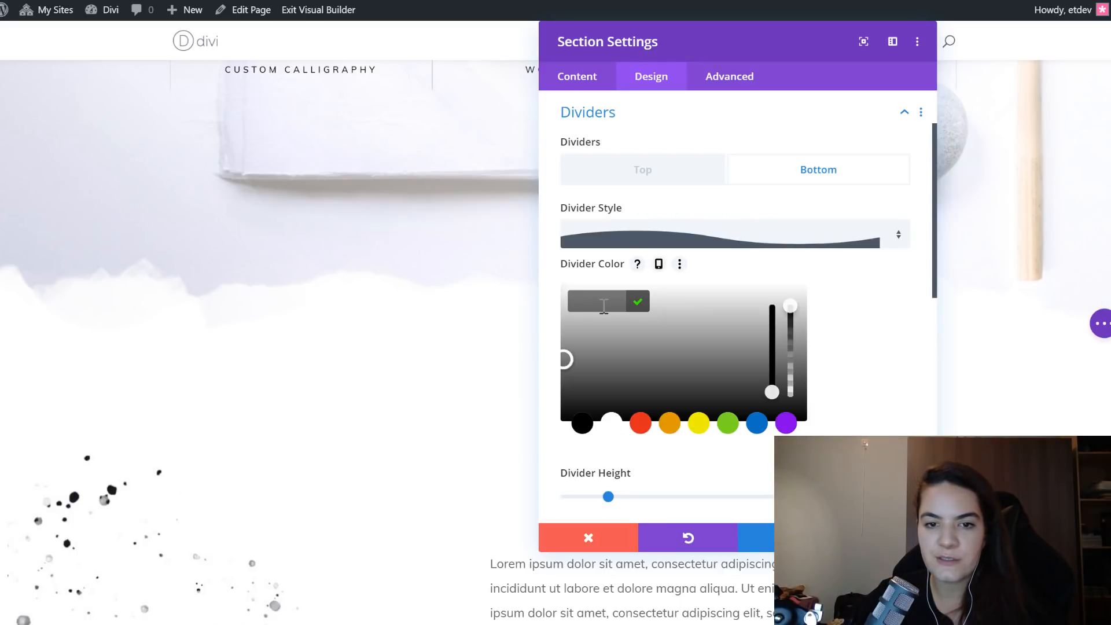
pyautogui.write('#f2264c')
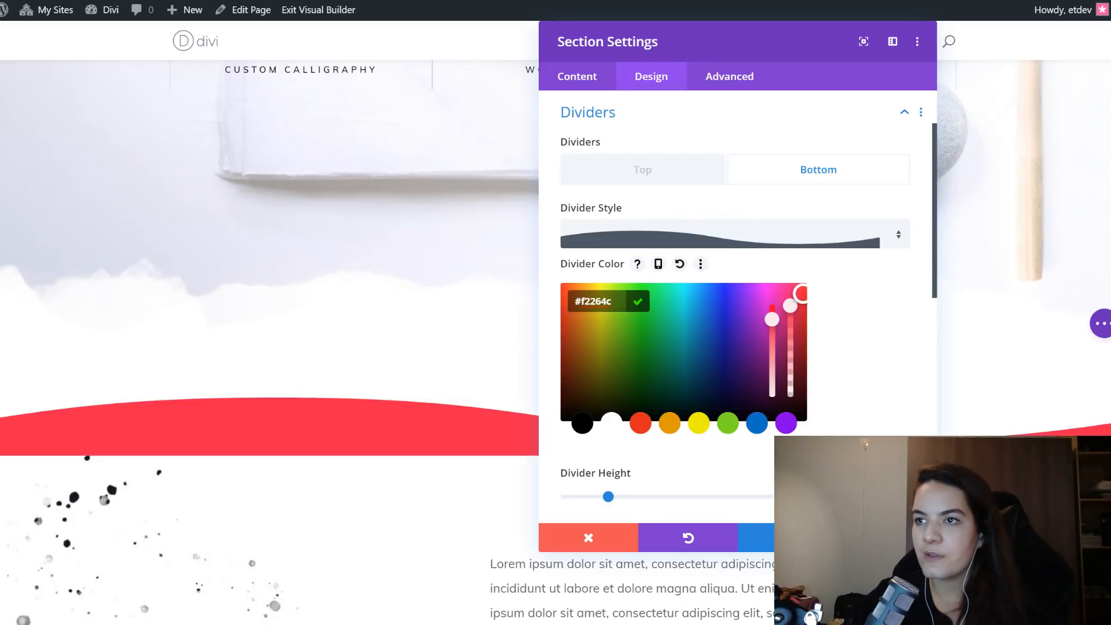
# - Enable responsive values for the bottom divider's height and set the desktop height to 700px
pyautogui.scroll(-3, 651, 370)
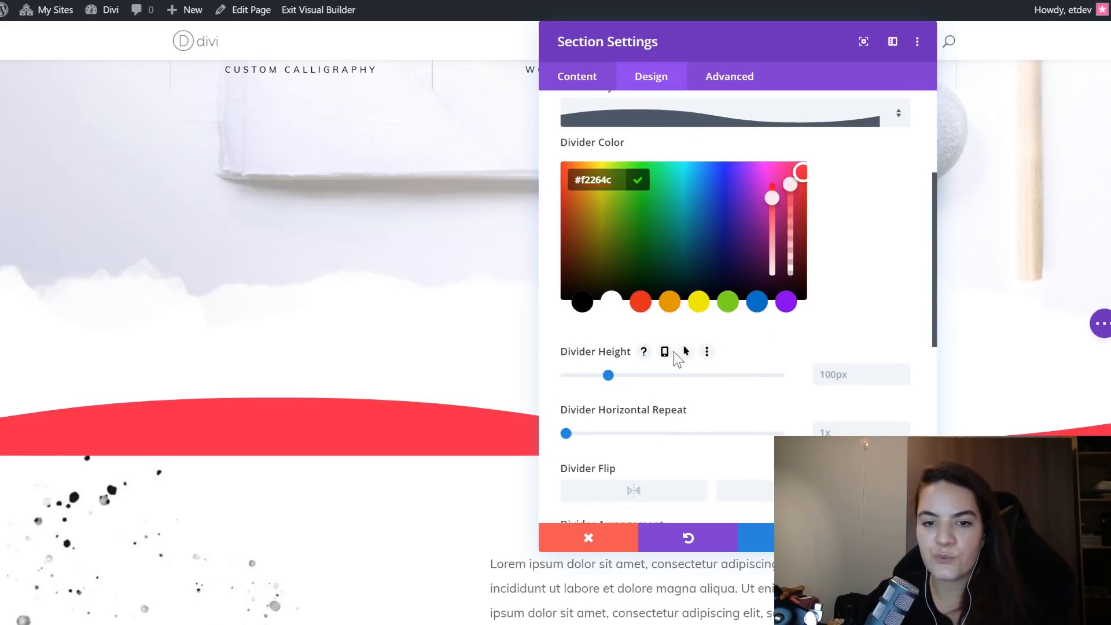
pyautogui.click(665, 353)
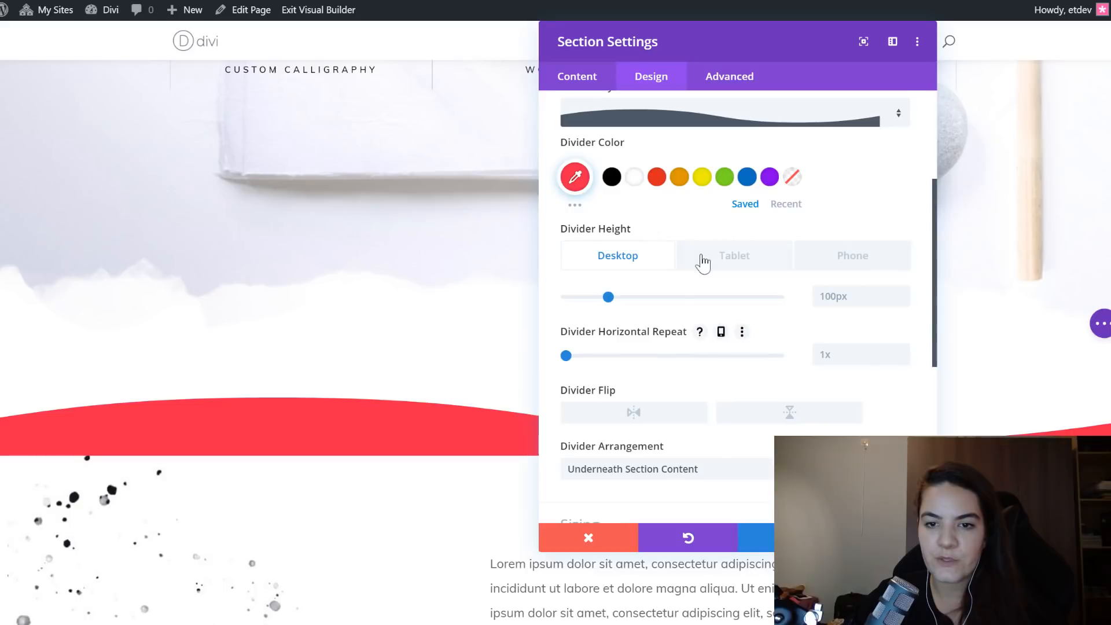
pyautogui.click(870, 297)
pyautogui.hotkey('ctrl', 'a')
pyautogui.write('700px')
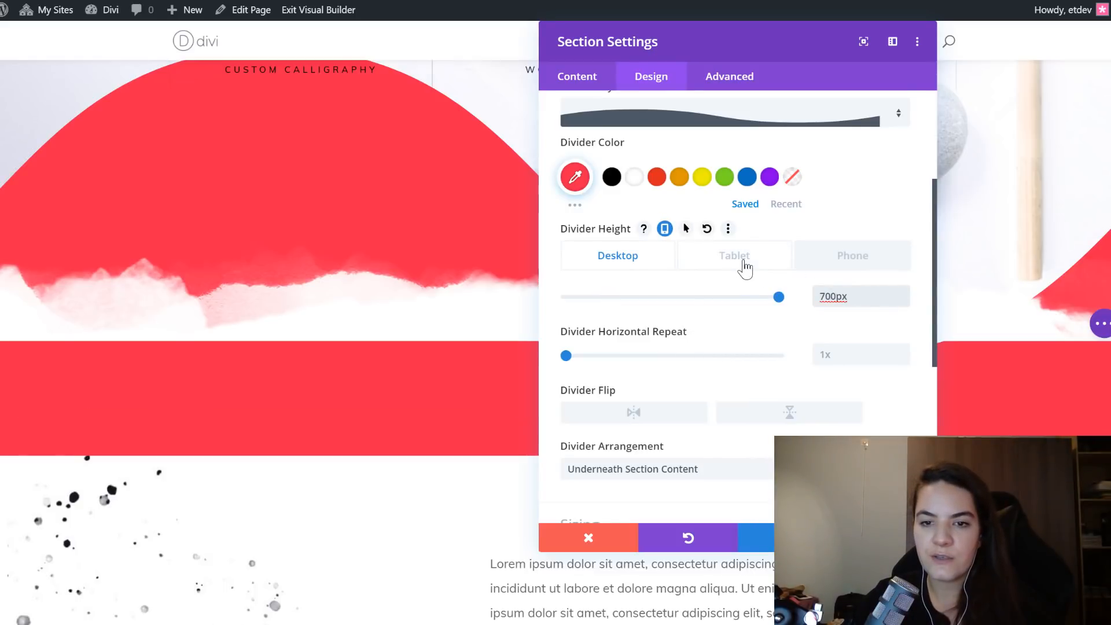
# - Set the bottom divider's height to 300 for tablets
pyautogui.click(743, 263)
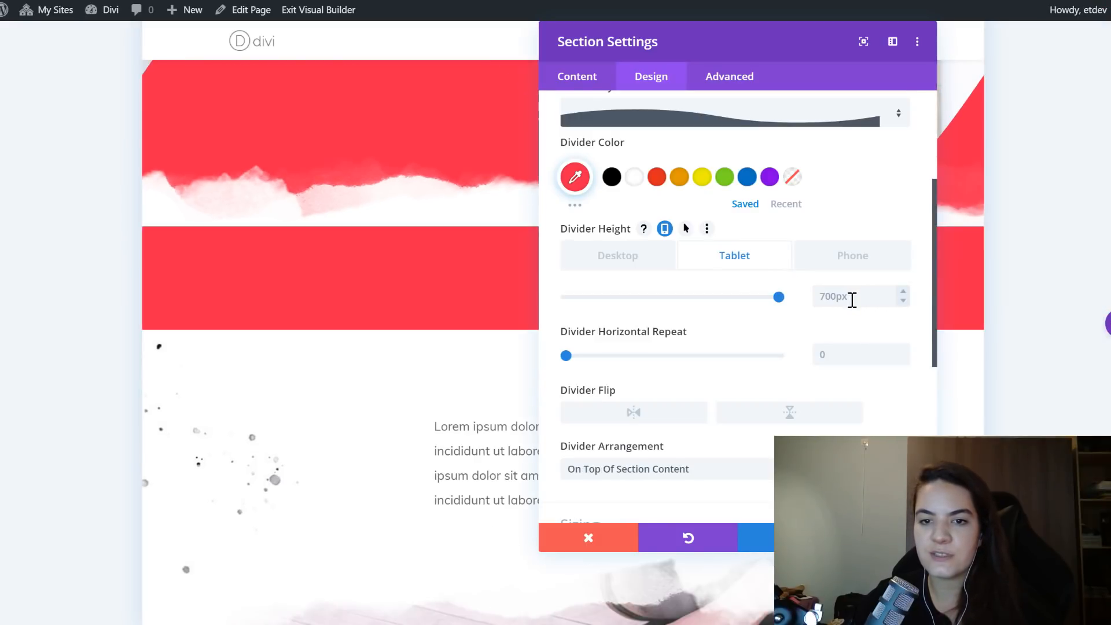
pyautogui.click(852, 300)
pyautogui.write('399')
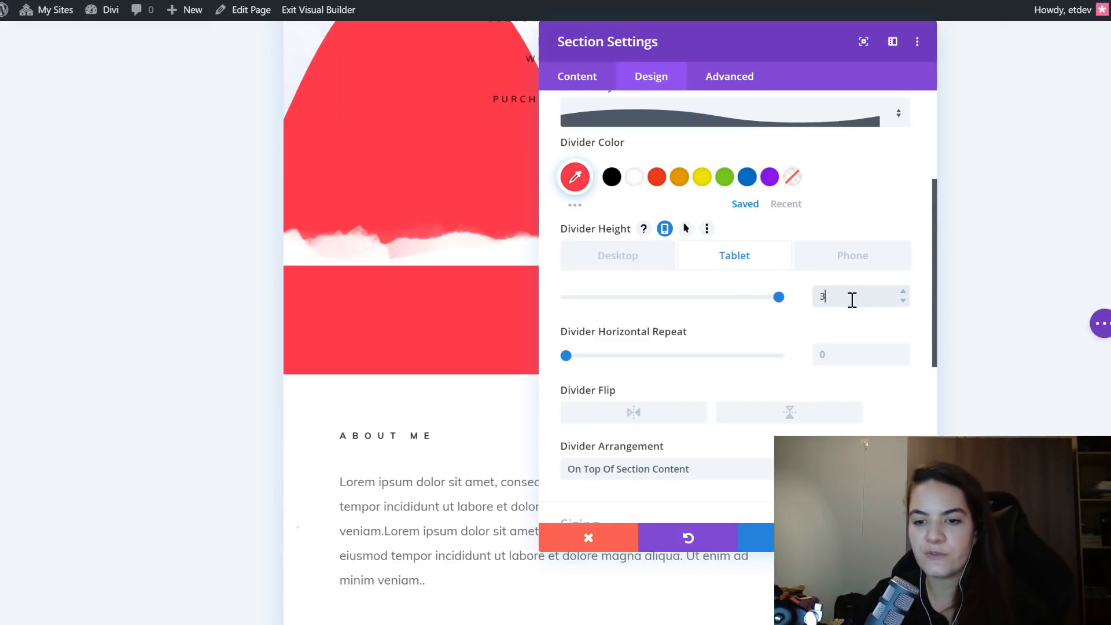
pyautogui.doubleClick(869, 302)
pyautogui.write('3')
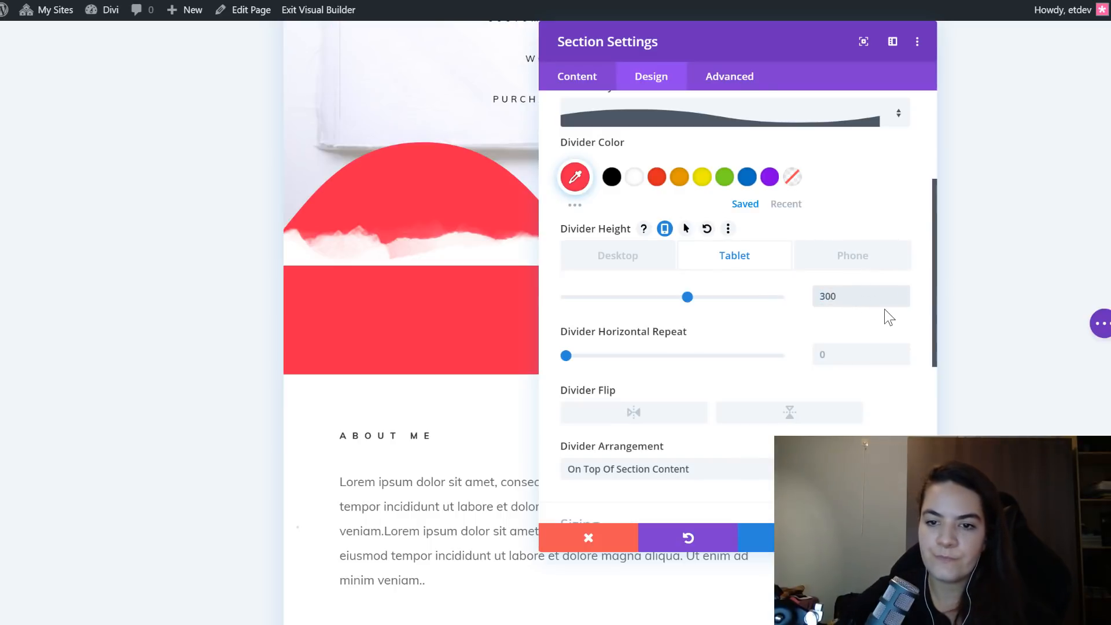
# - Set the bottom divider's height to 200px for phones and review the divider arrangement options
pyautogui.click(825, 248)
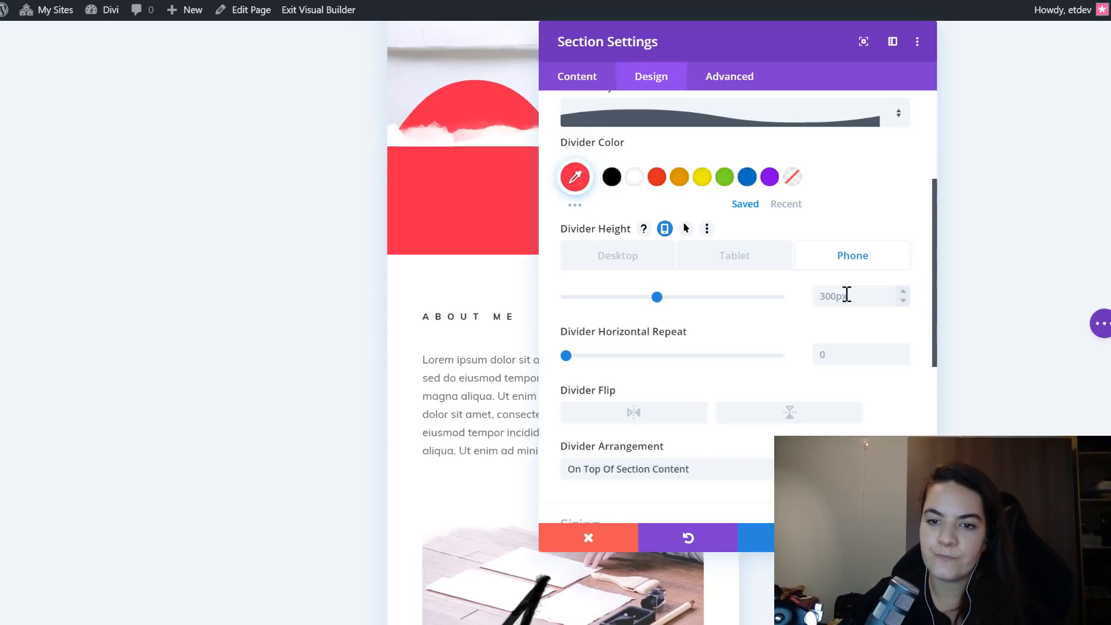
pyautogui.click(846, 293)
pyautogui.write('200')
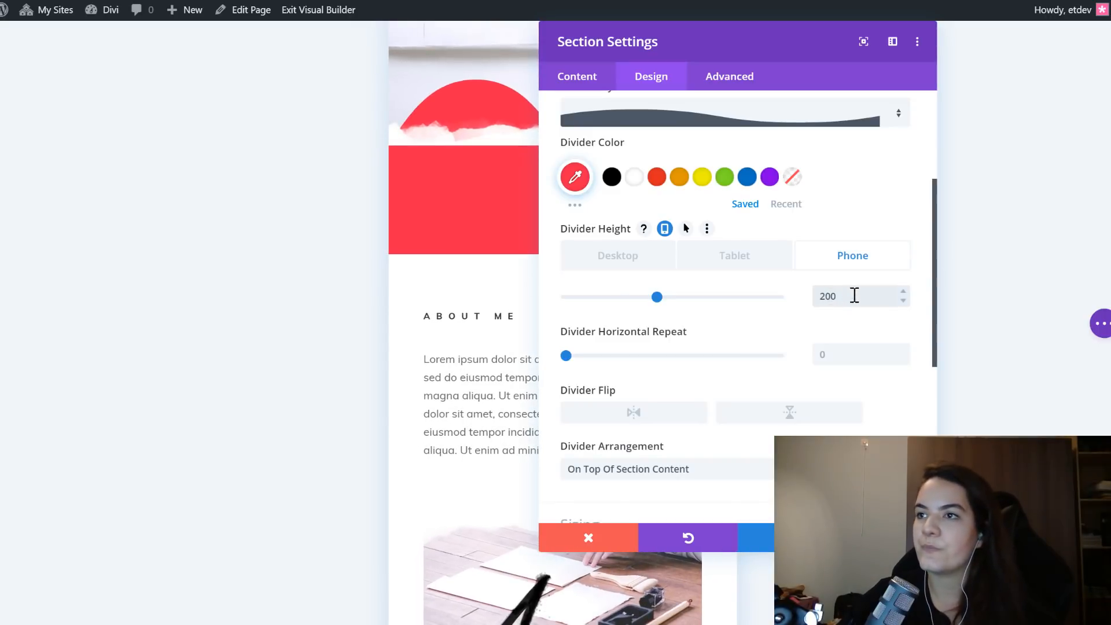
pyautogui.write('px')
pyautogui.click(888, 412)
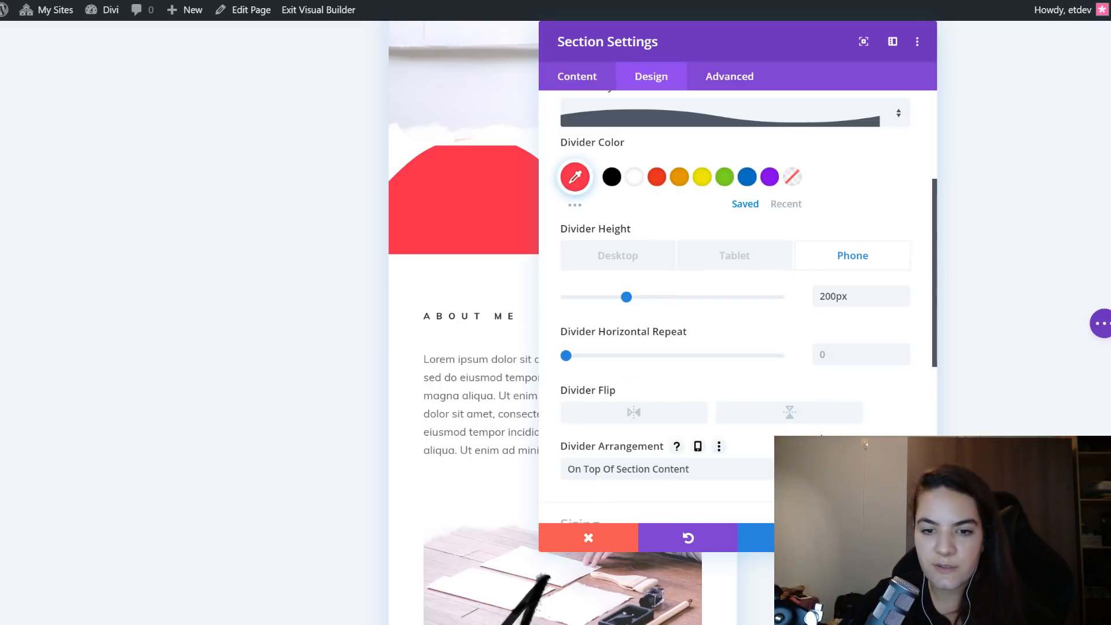
pyautogui.click(834, 469)
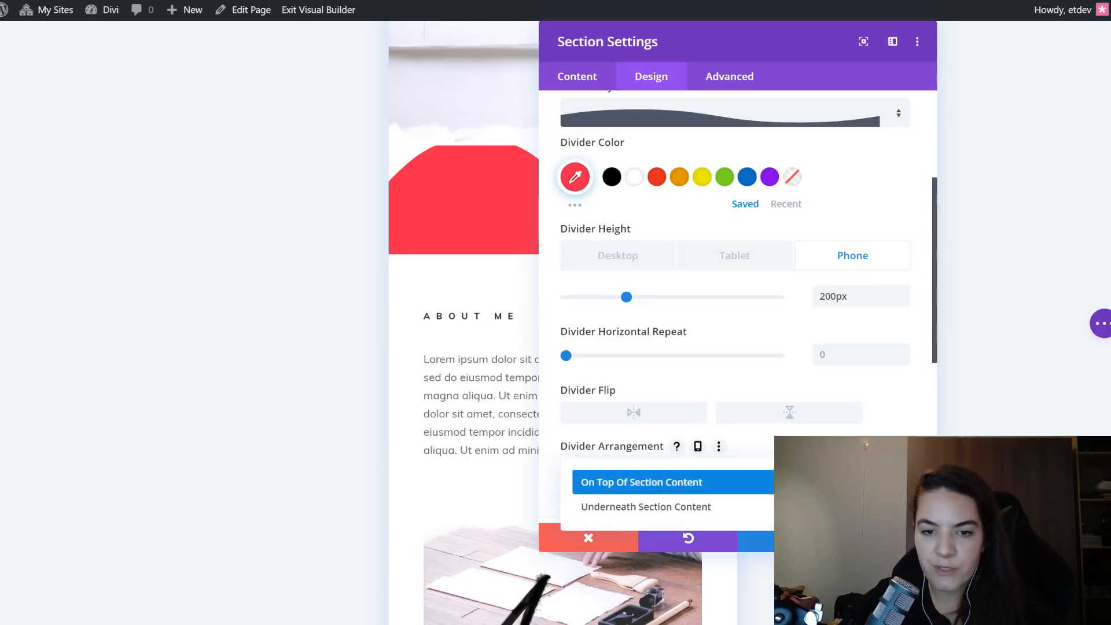
pyautogui.click(892, 414)
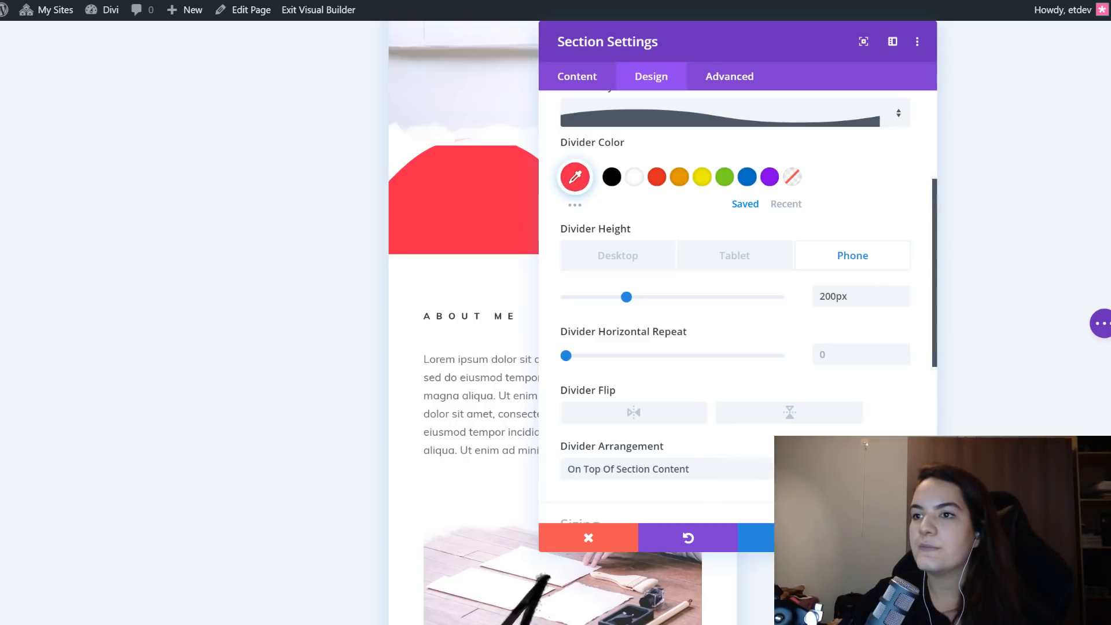
# - Return to the desktop preview and paste the copied spacing styles, applying 11vw left and right margins and 0px top and bottom padding
pyautogui.scroll(-6, 736, 365)
pyautogui.click(650, 224)
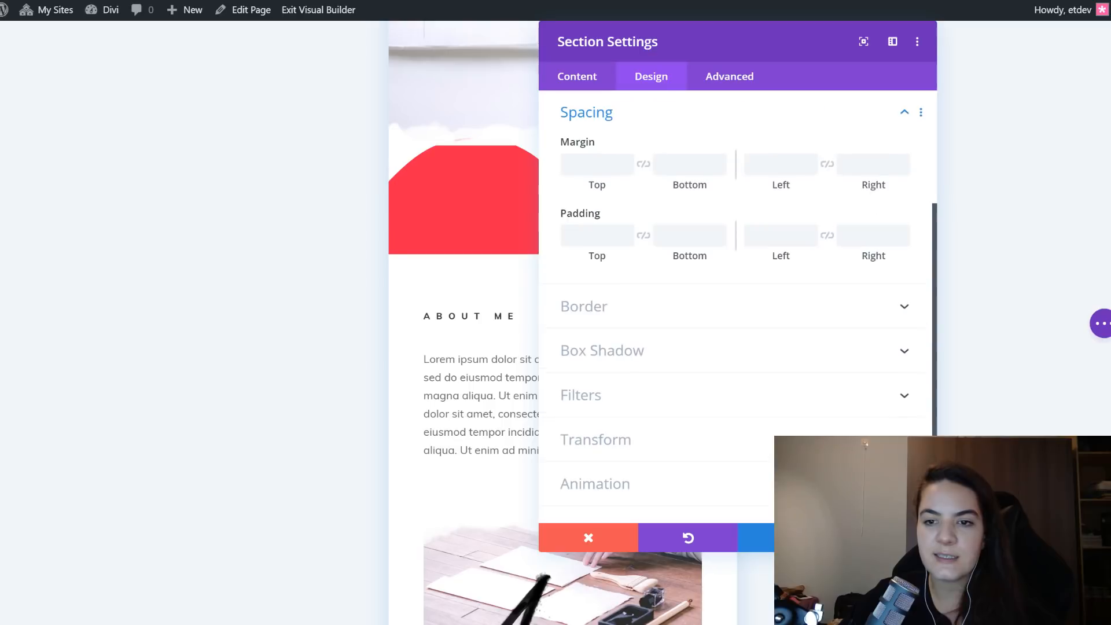
pyautogui.click(1099, 323)
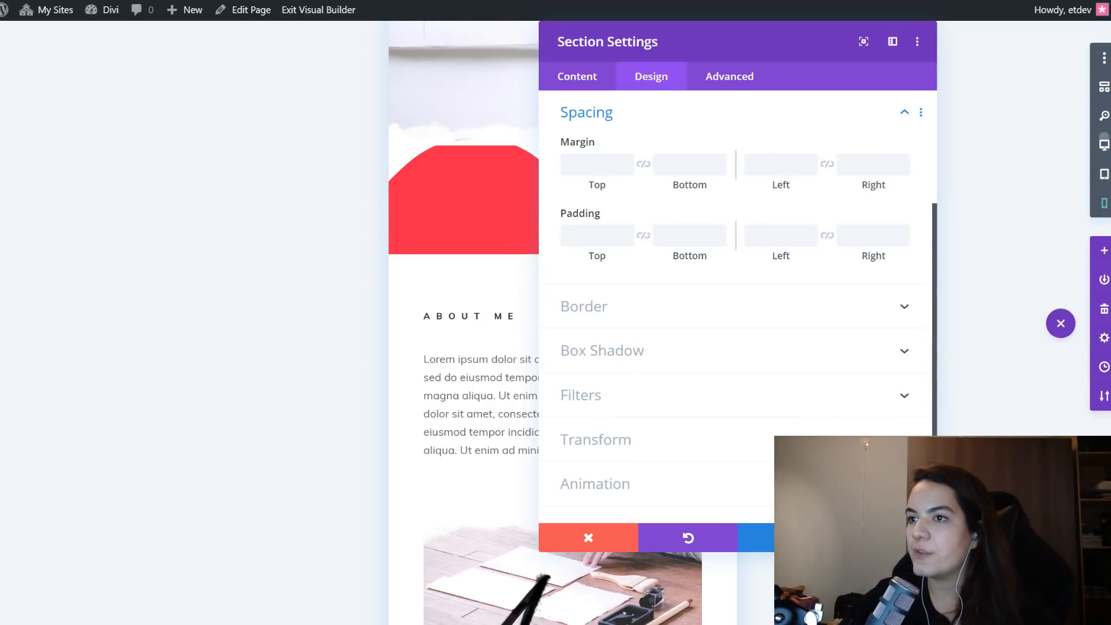
pyautogui.click(1105, 145)
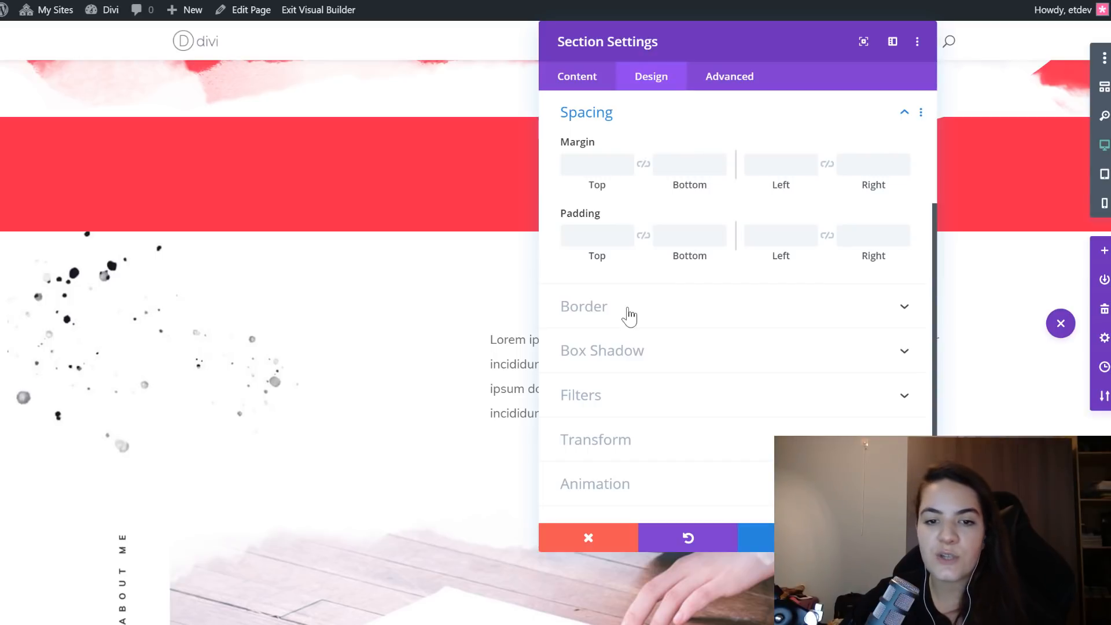
pyautogui.scroll(3, 650, 174)
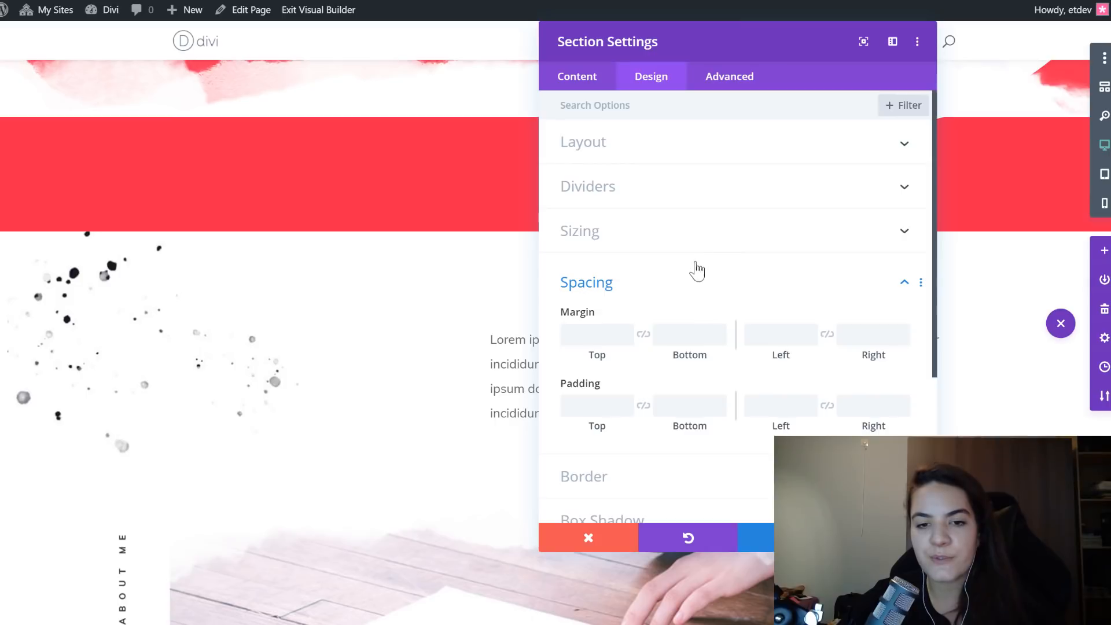
pyautogui.rightClick(675, 293)
pyautogui.click(658, 336)
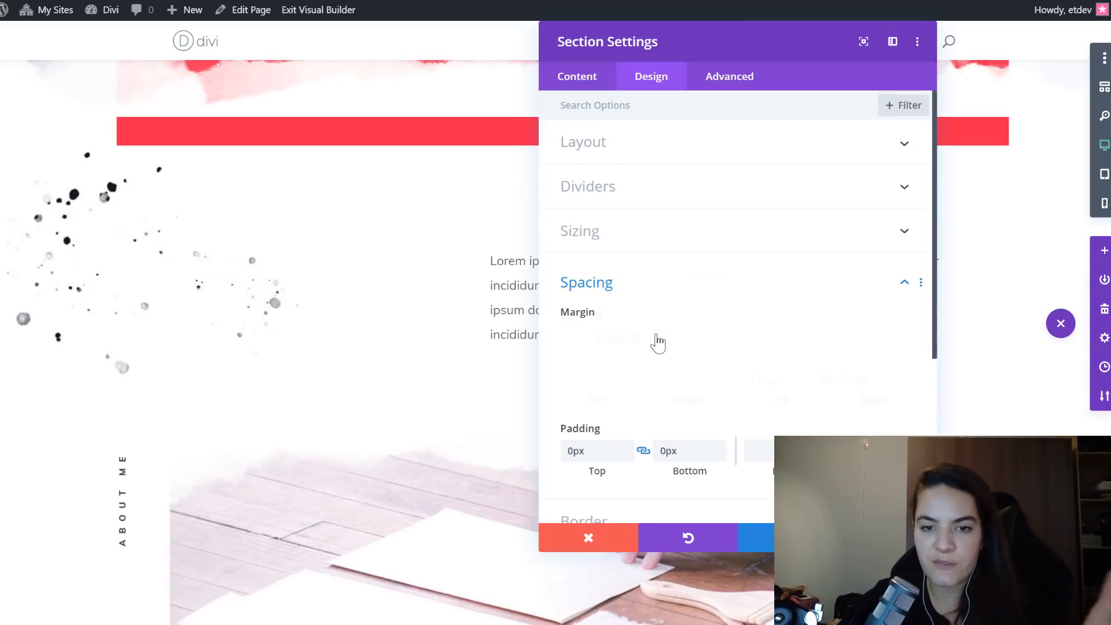
# - Examine how the narrowed red shape sits behind the hero section on desktop and how it looks on smaller devices
pyautogui.scroll(10, 353, 256)
pyautogui.scroll(2, 353, 254)
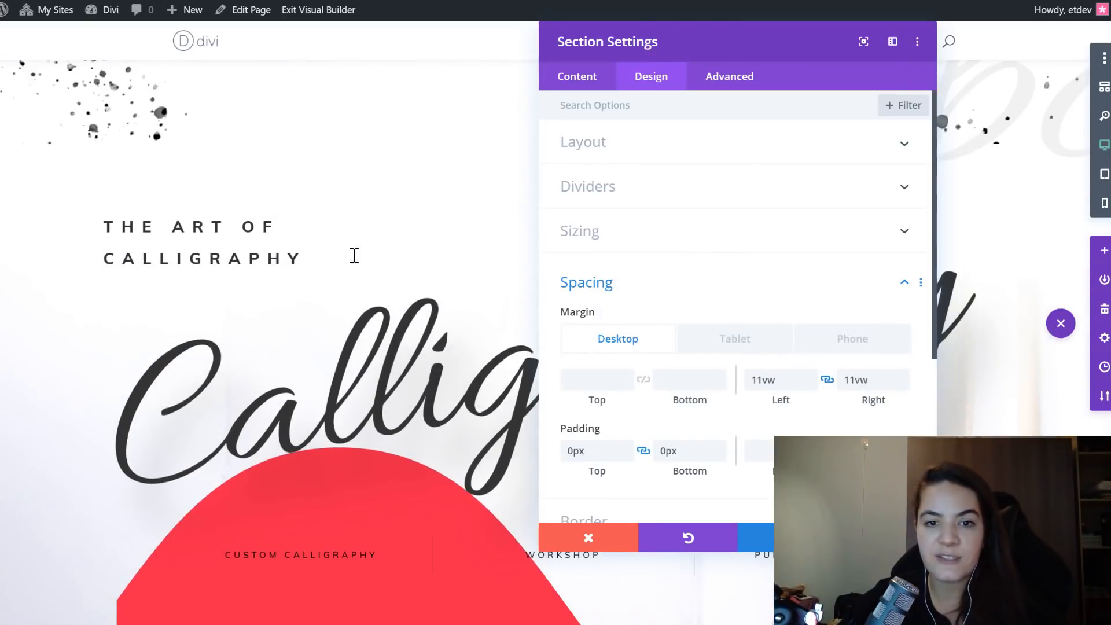
pyautogui.scroll(-5, 356, 253)
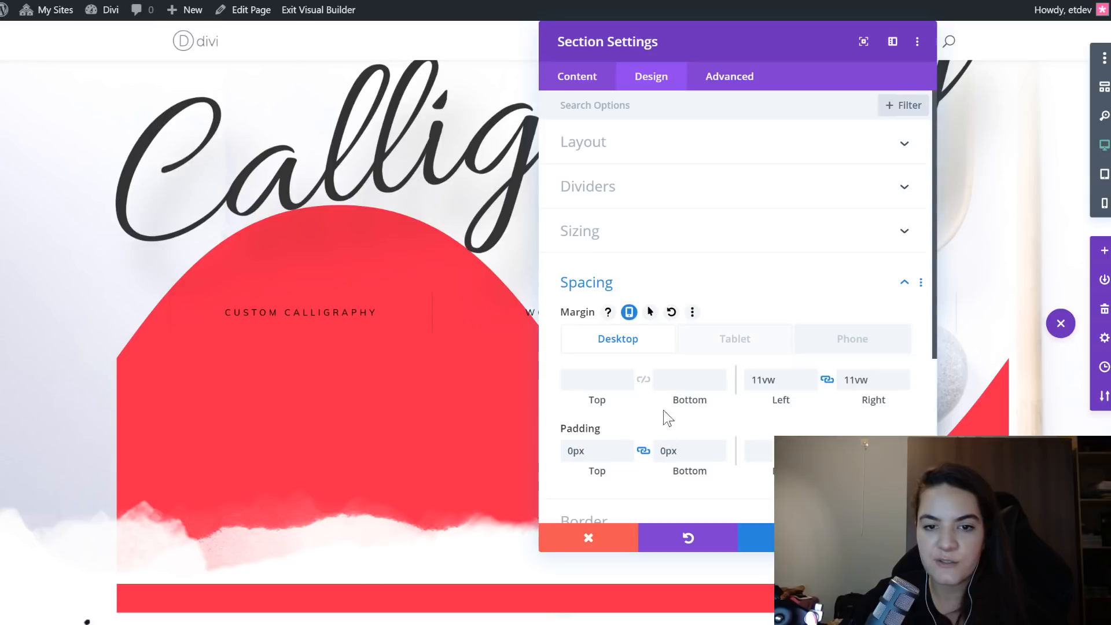
pyautogui.scroll(-3, 479, 362)
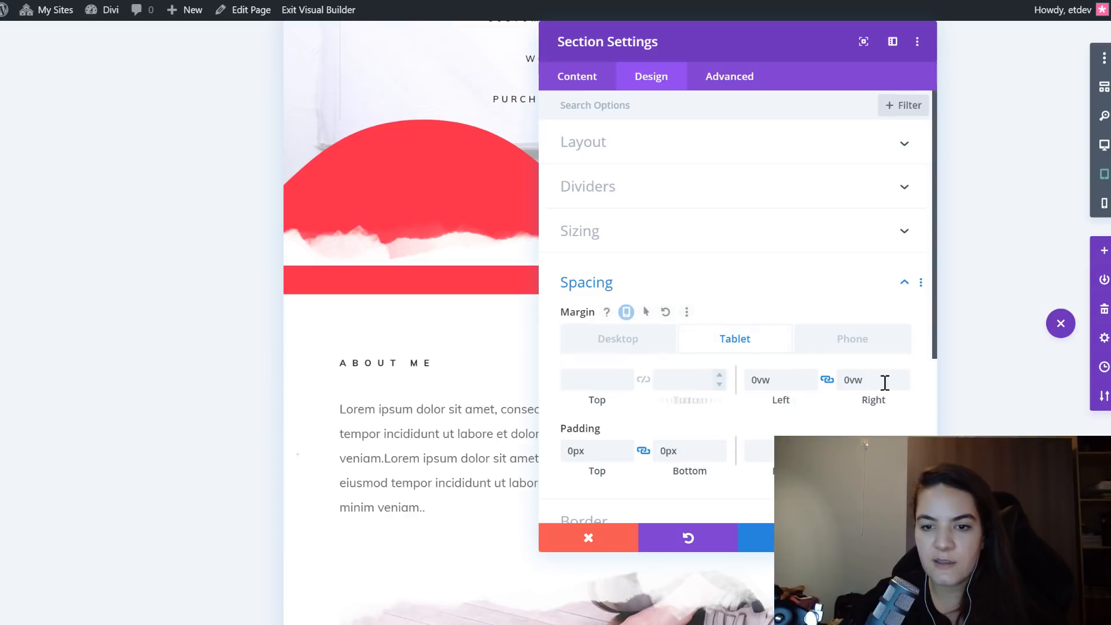
pyautogui.click(823, 340)
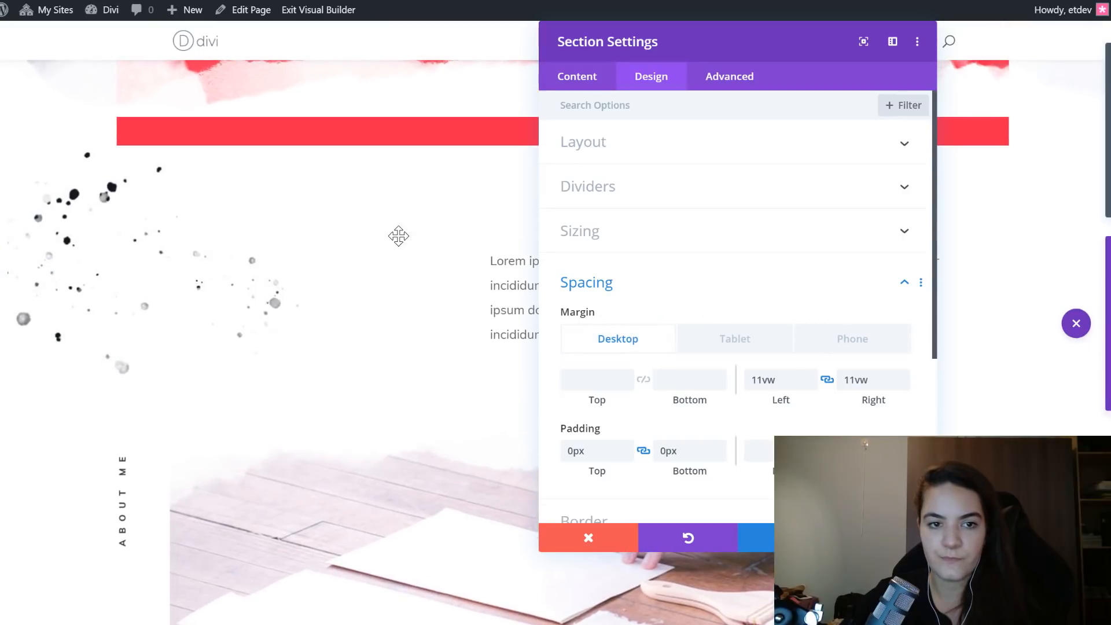
pyautogui.scroll(5, 398, 236)
pyautogui.scroll(4, 399, 236)
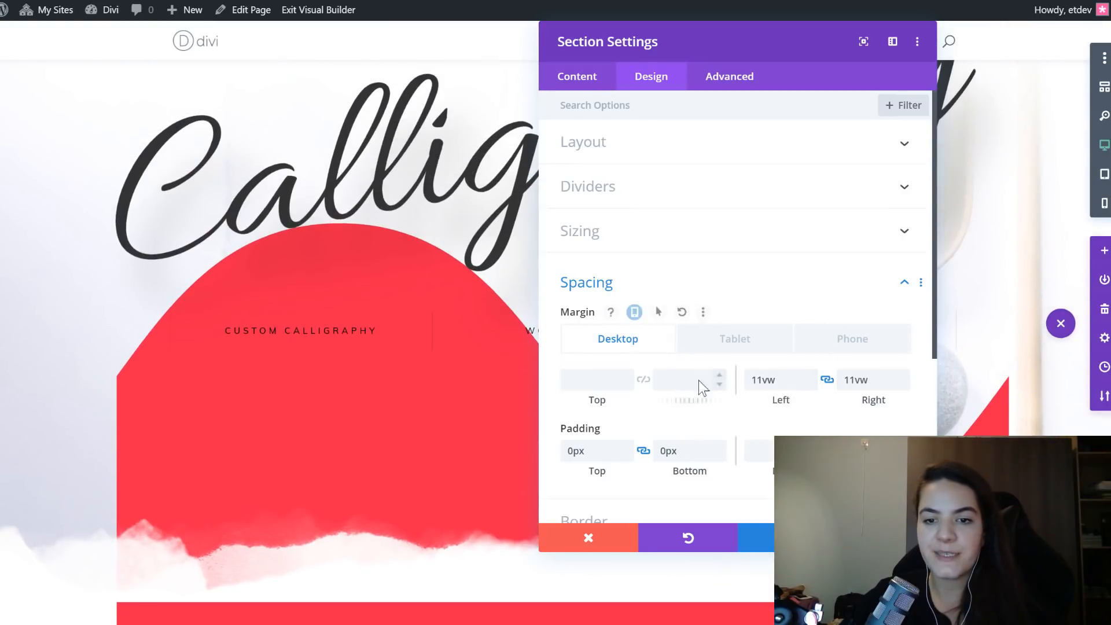
# - Compare the section's left and right margin values across the desktop, tablet and phone settings, ending in the desktop view
pyautogui.click(773, 377)
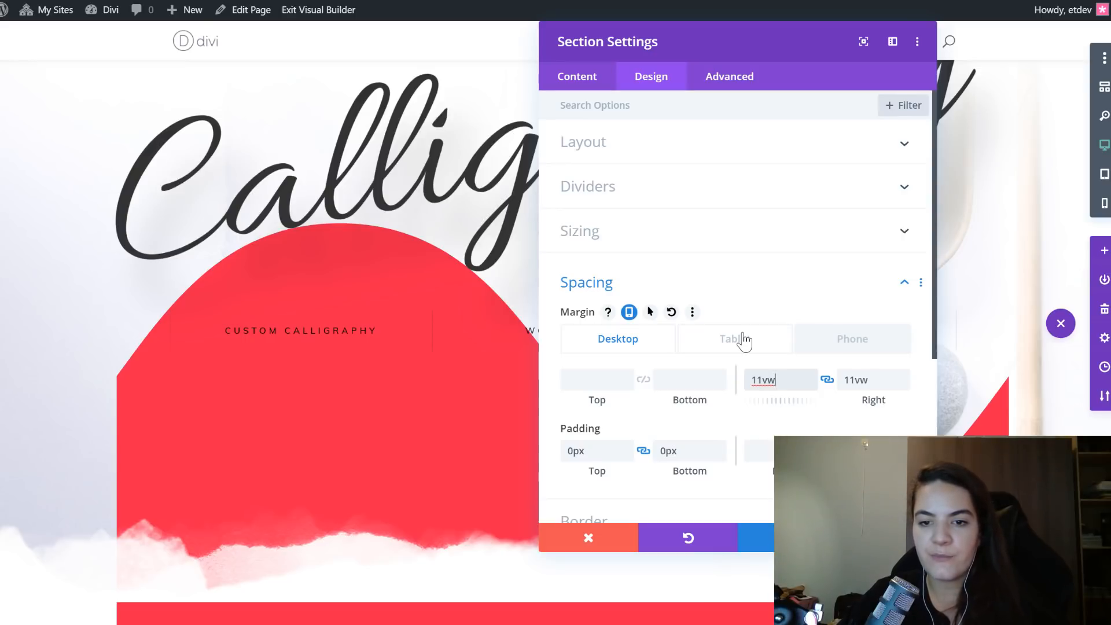
pyautogui.click(820, 344)
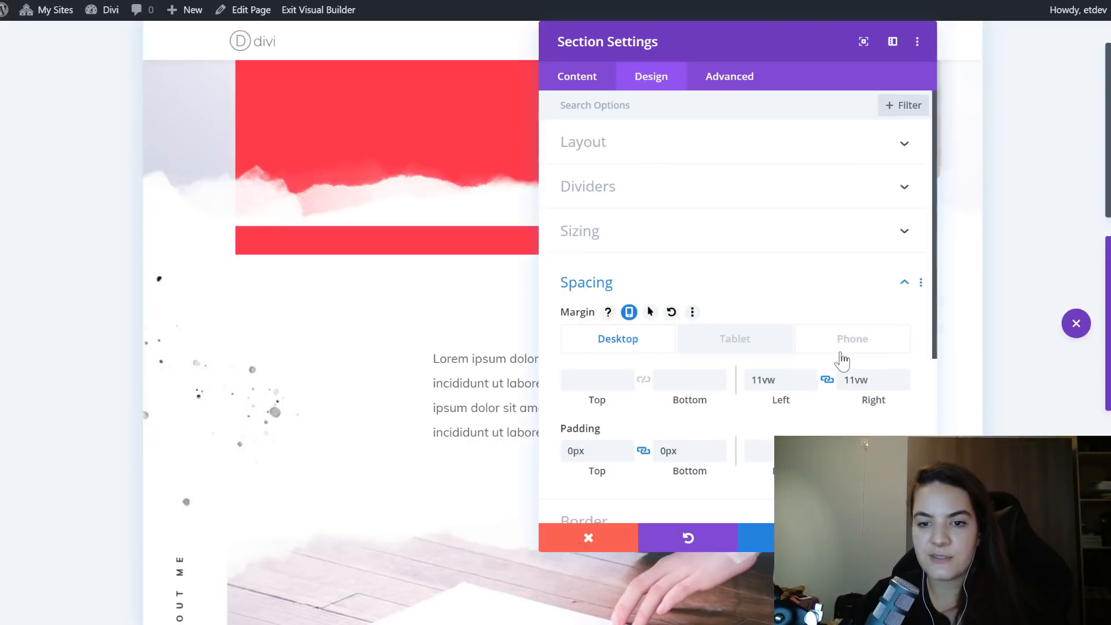
pyautogui.click(830, 343)
pyautogui.click(773, 381)
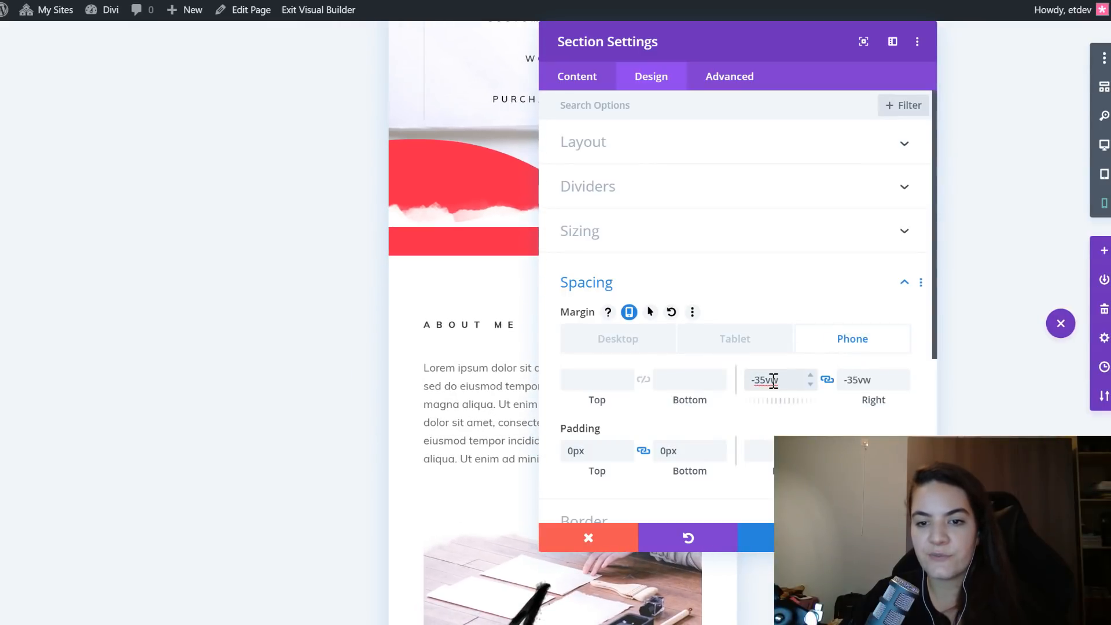
pyautogui.click(625, 338)
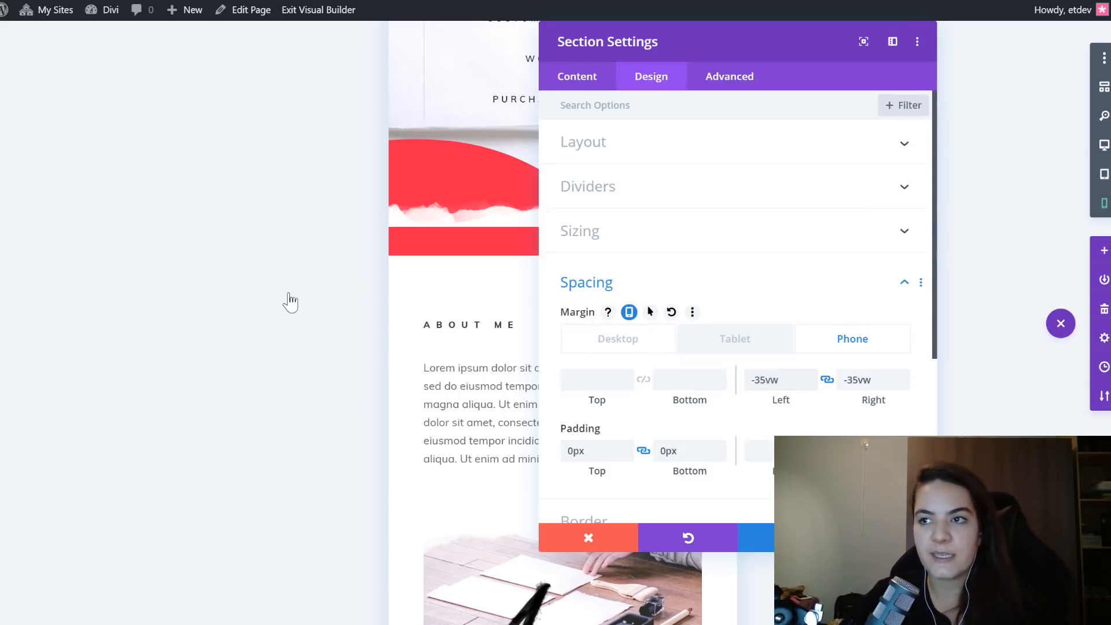
pyautogui.click(1104, 145)
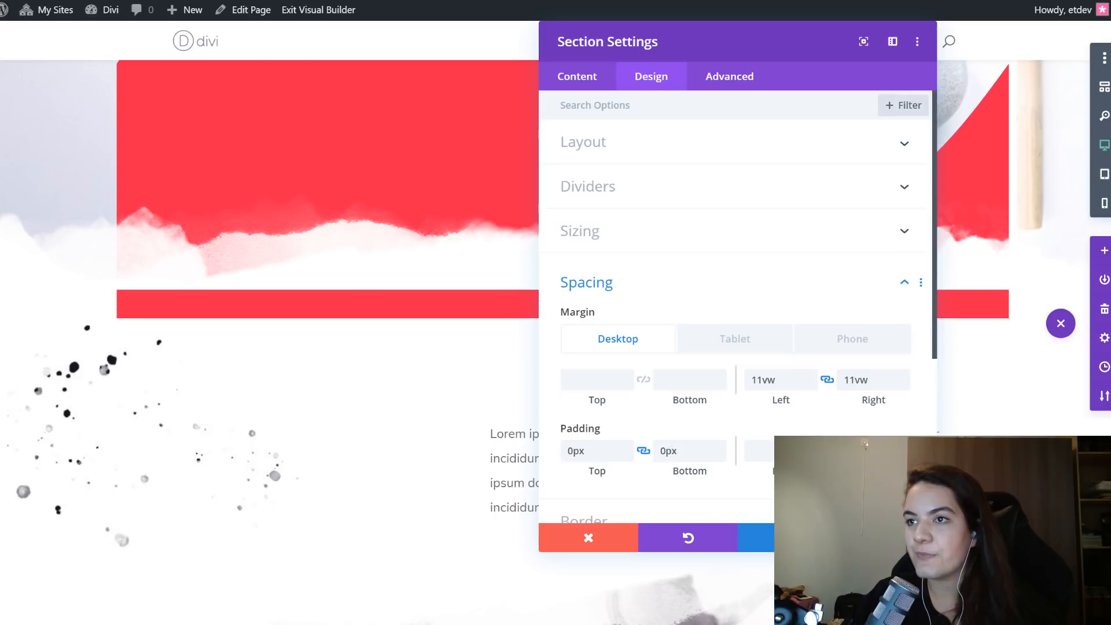
pyautogui.scroll(-5, 714, 446)
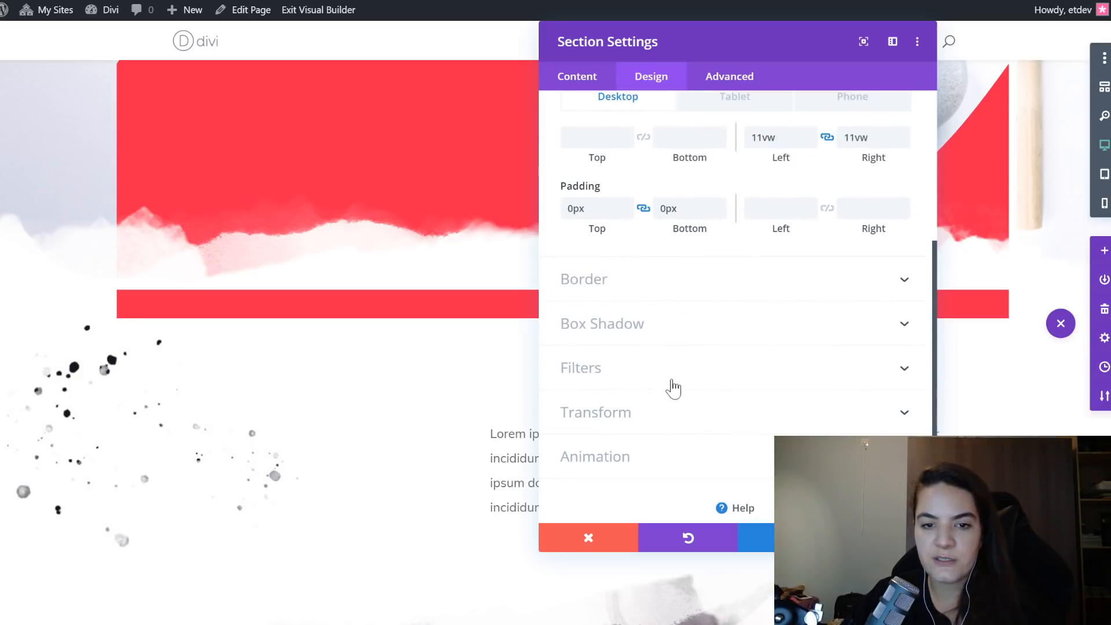
# - Rotate the divider section 90deg with the transform settings and check the turned red shape behind the hero
pyautogui.click(637, 422)
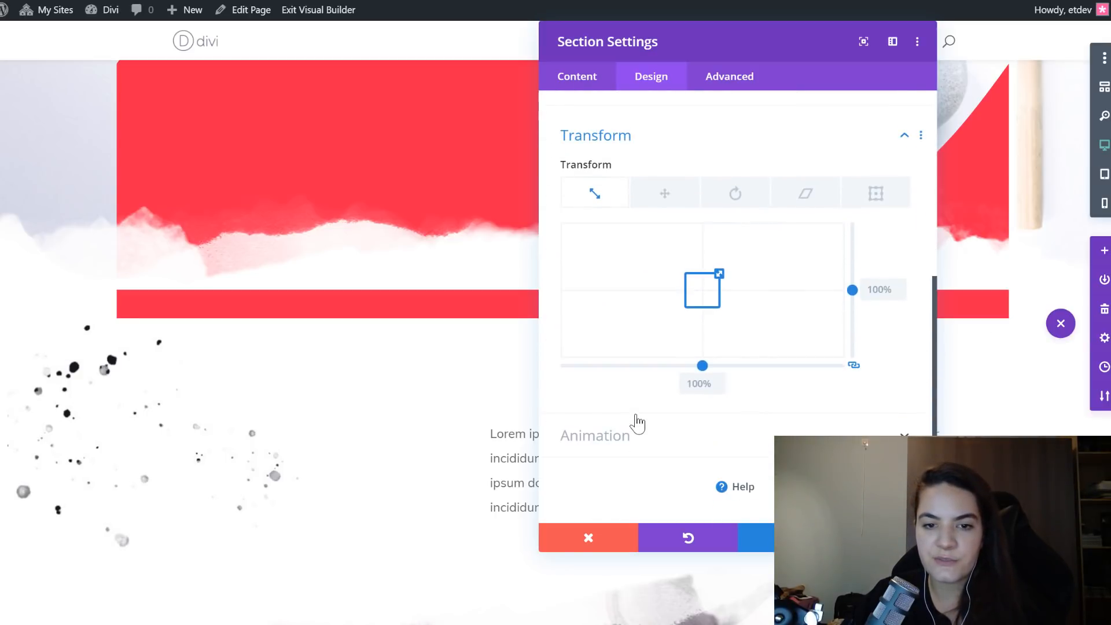
pyautogui.click(725, 198)
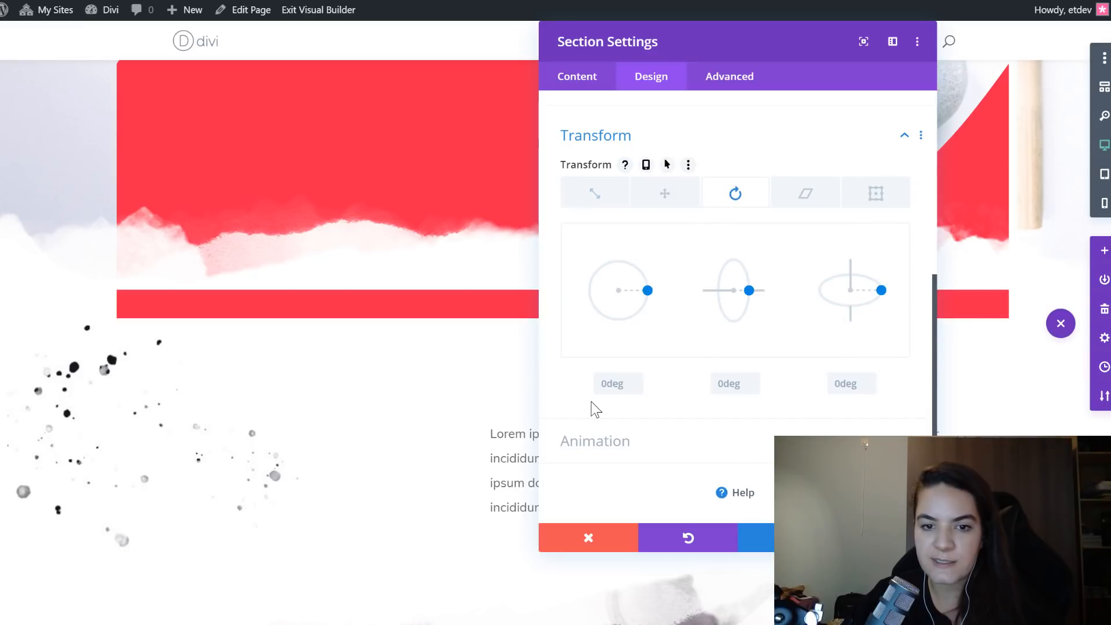
pyautogui.click(609, 383)
pyautogui.write('90deg')
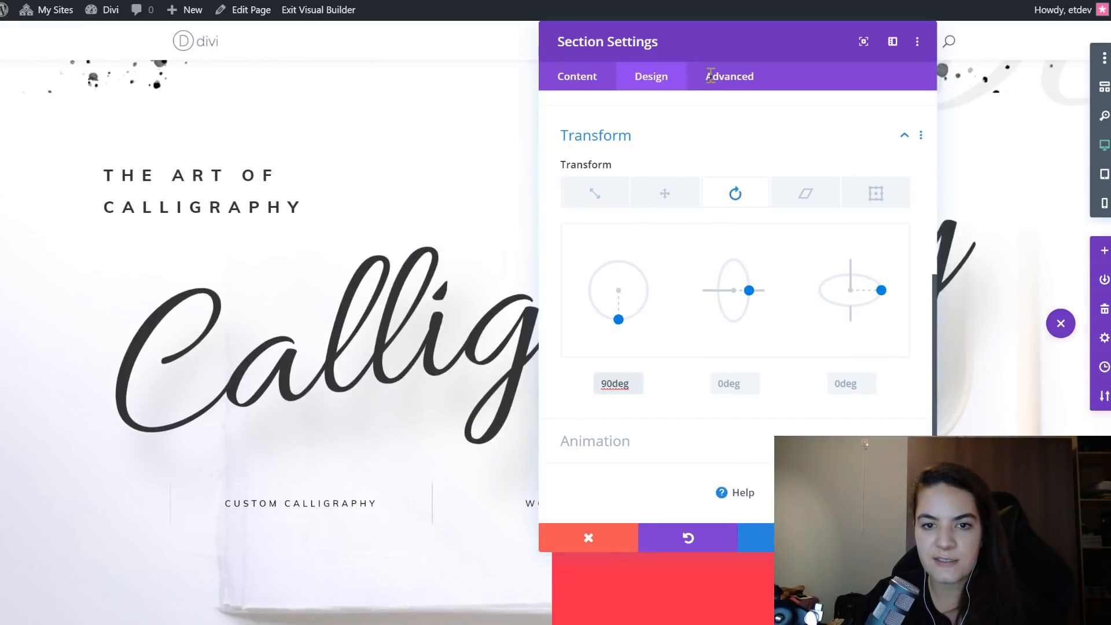
pyautogui.moveTo(669, 54); pyautogui.dragTo(401, 89)
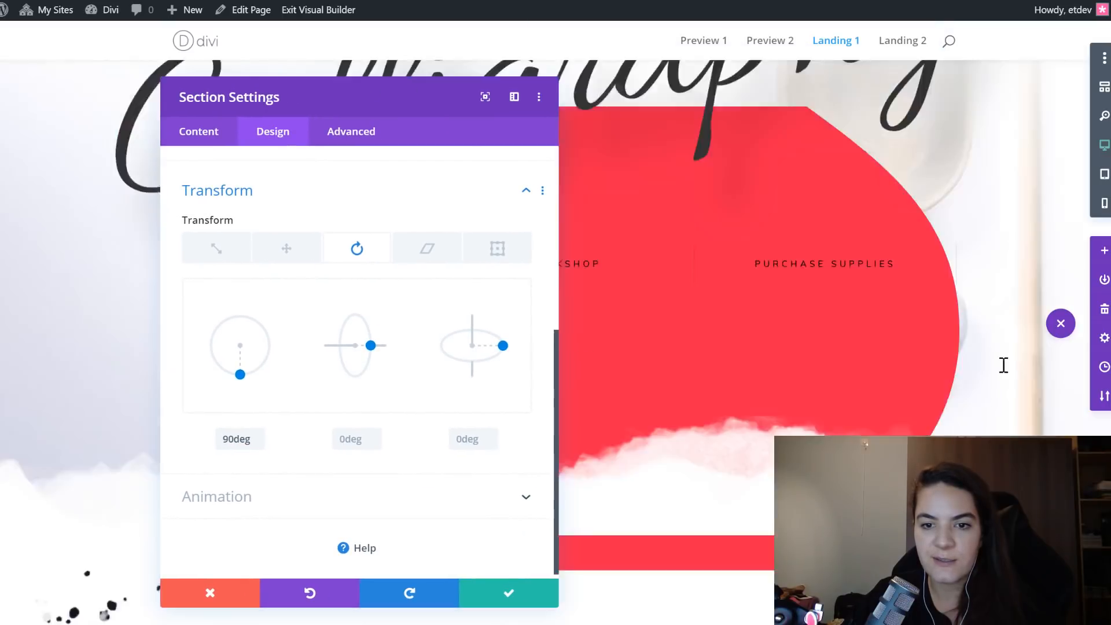
pyautogui.scroll(6, 794, 266)
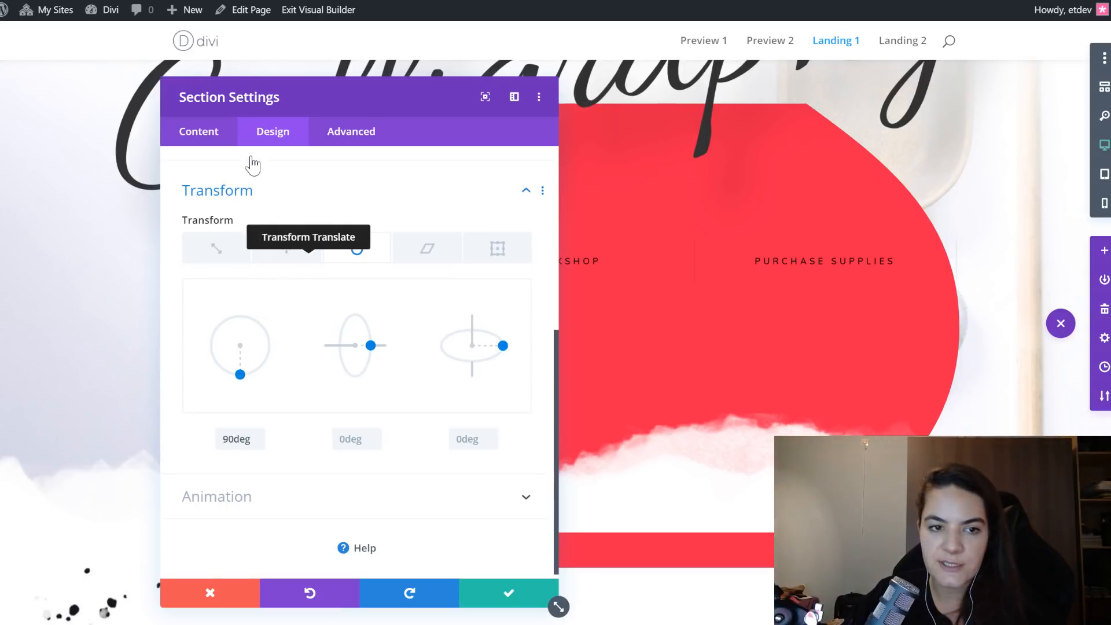
# - Paste the copied transform styles onto the section, translating it -52vw horizontally and -40vw, -54vw and -86vw vertically on desktop, tablet and phone
pyautogui.click(287, 259)
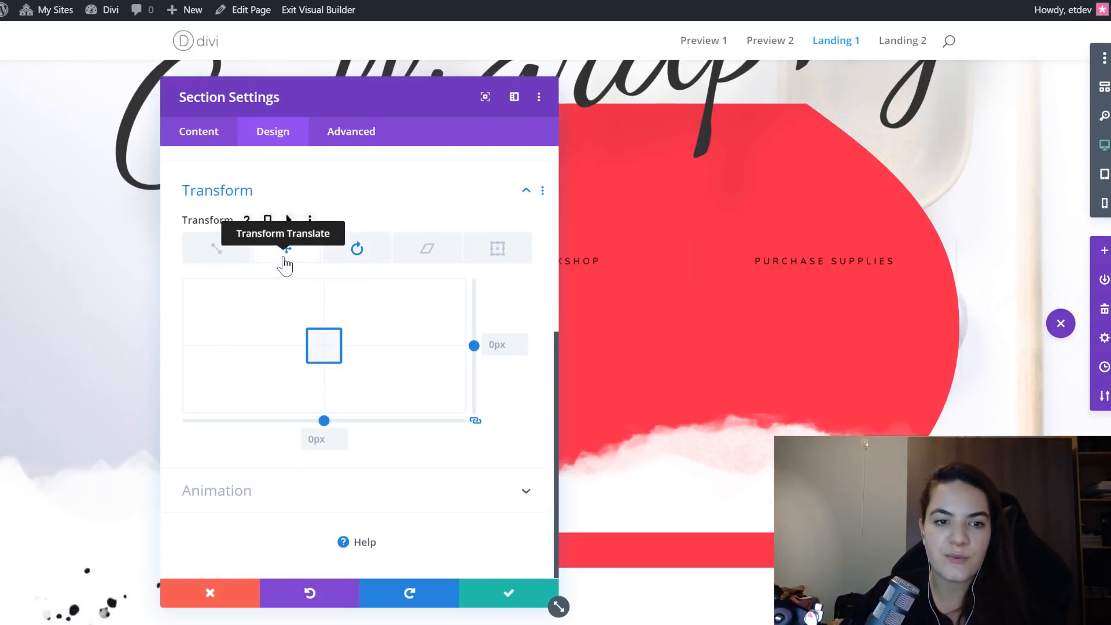
pyautogui.rightClick(286, 261)
pyautogui.click(301, 301)
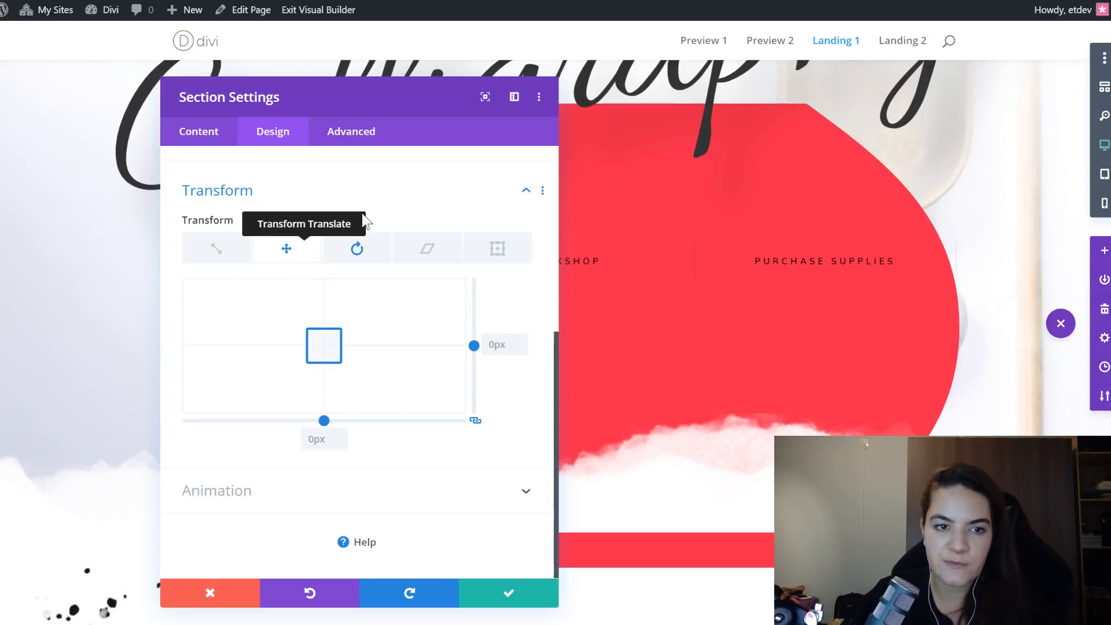
pyautogui.scroll(2, 347, 279)
pyautogui.rightClick(297, 372)
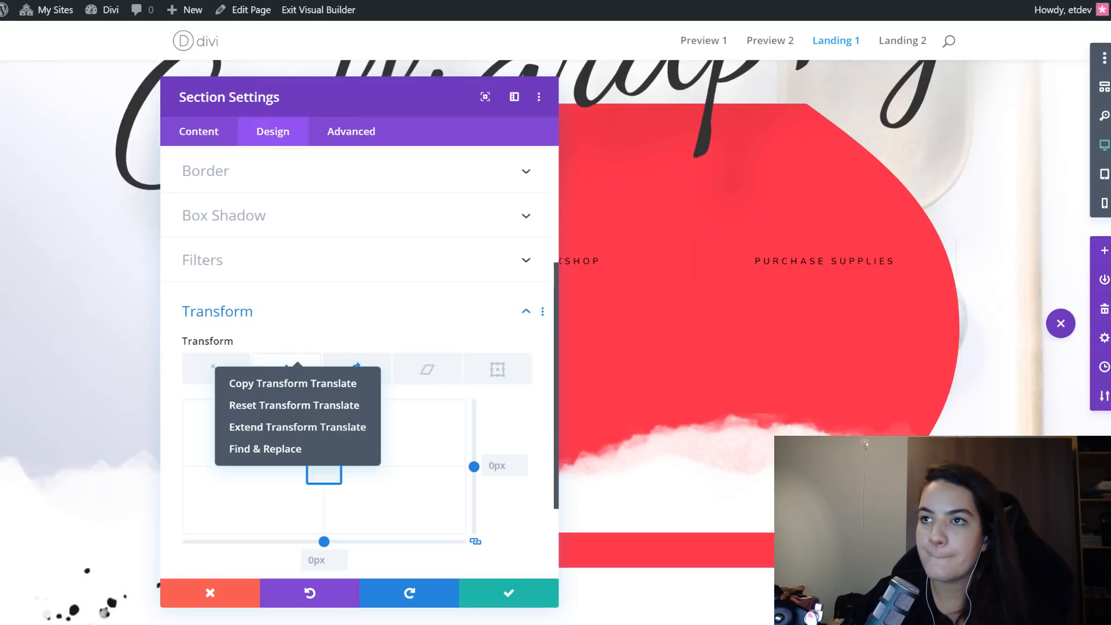
pyautogui.rightClick(286, 356)
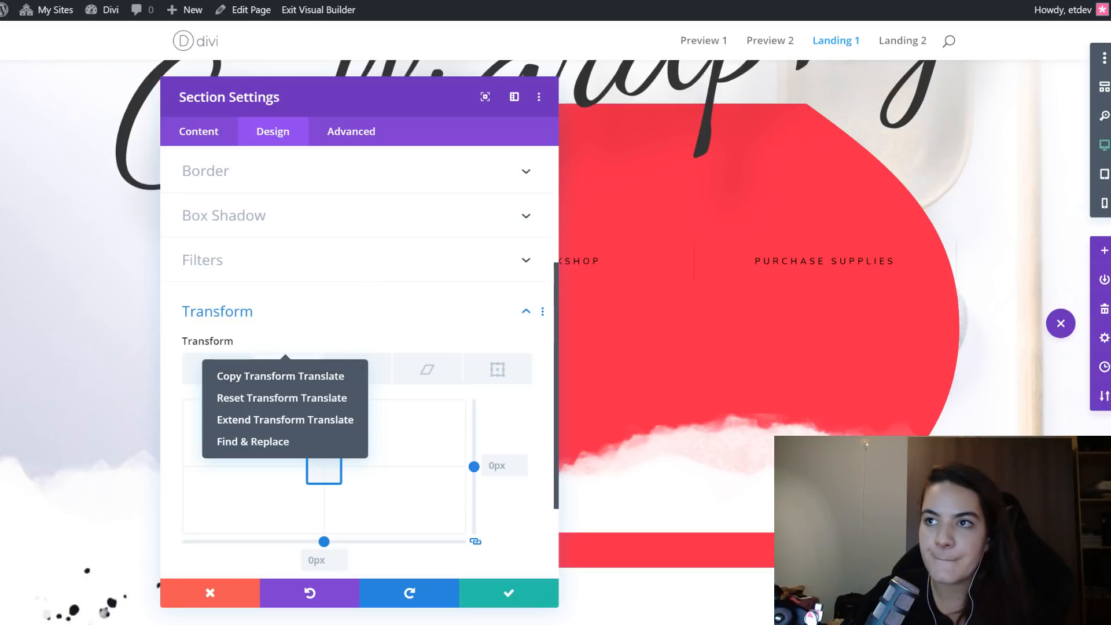
pyautogui.rightClick(305, 308)
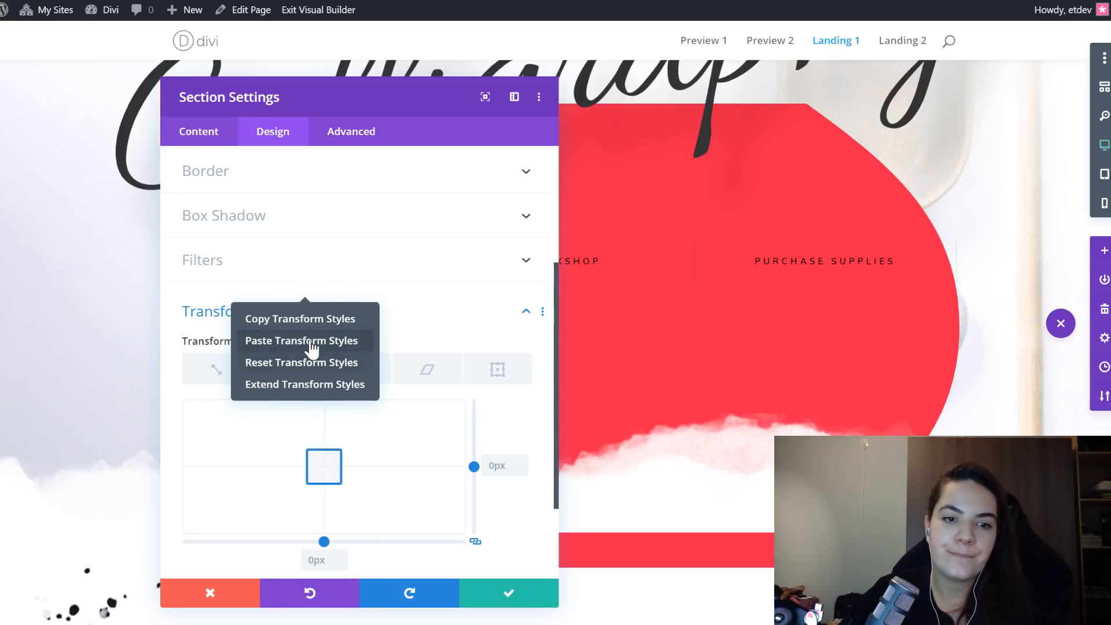
pyautogui.click(305, 343)
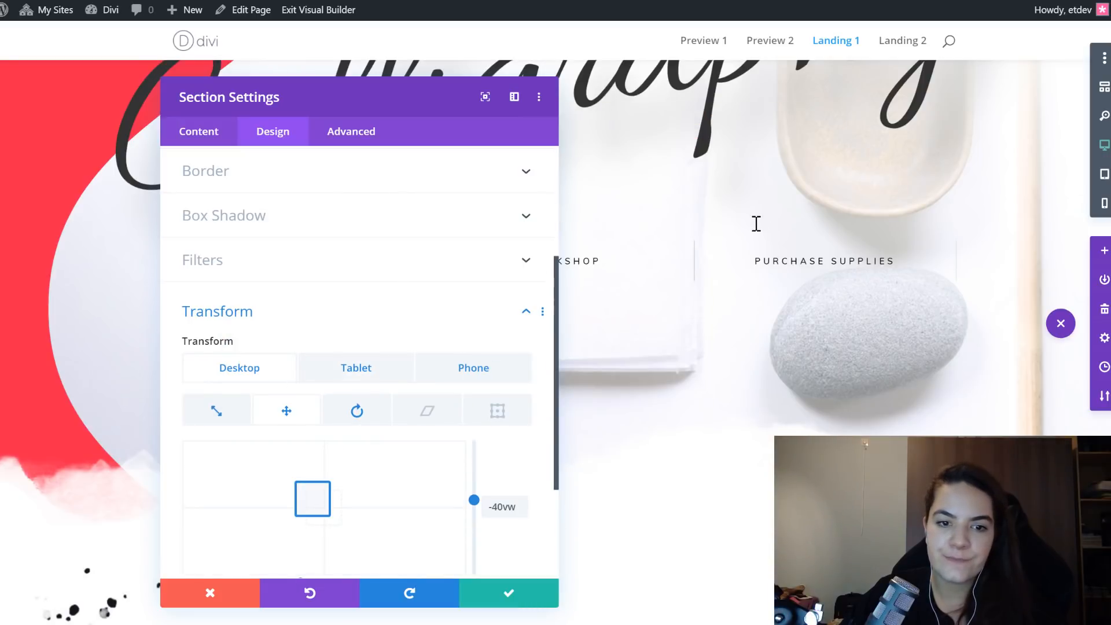
pyautogui.scroll(5, 756, 224)
pyautogui.moveTo(372, 107); pyautogui.dragTo(526, 99)
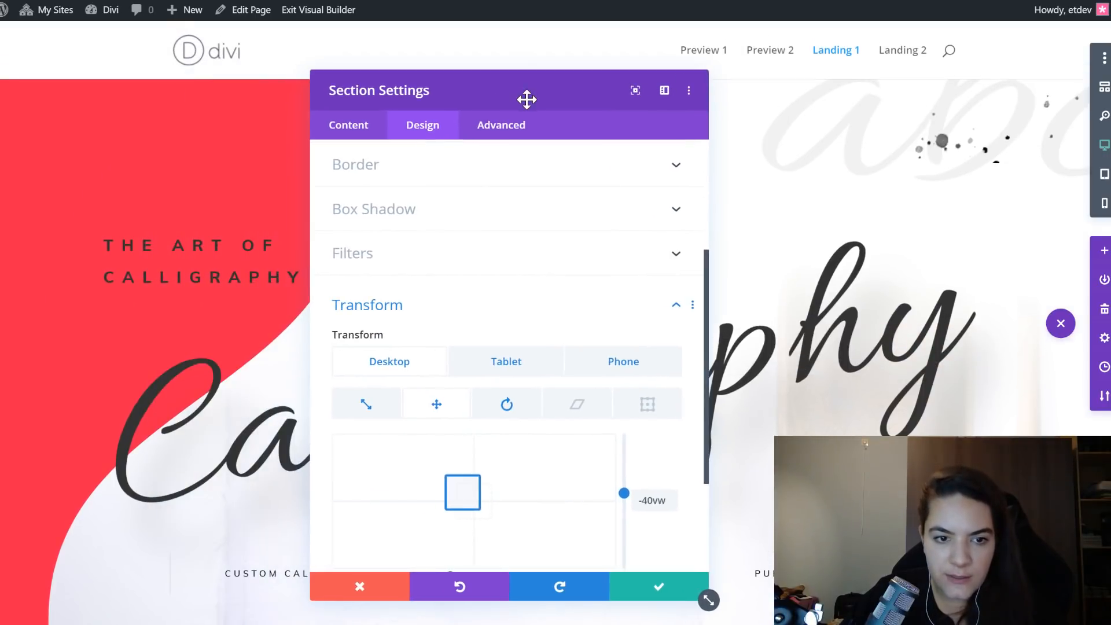
# - Compare the section's transform translate values across the desktop, tablet and phone settings, ending in the desktop view
pyautogui.scroll(-5, 211, 206)
pyautogui.scroll(-2, 521, 425)
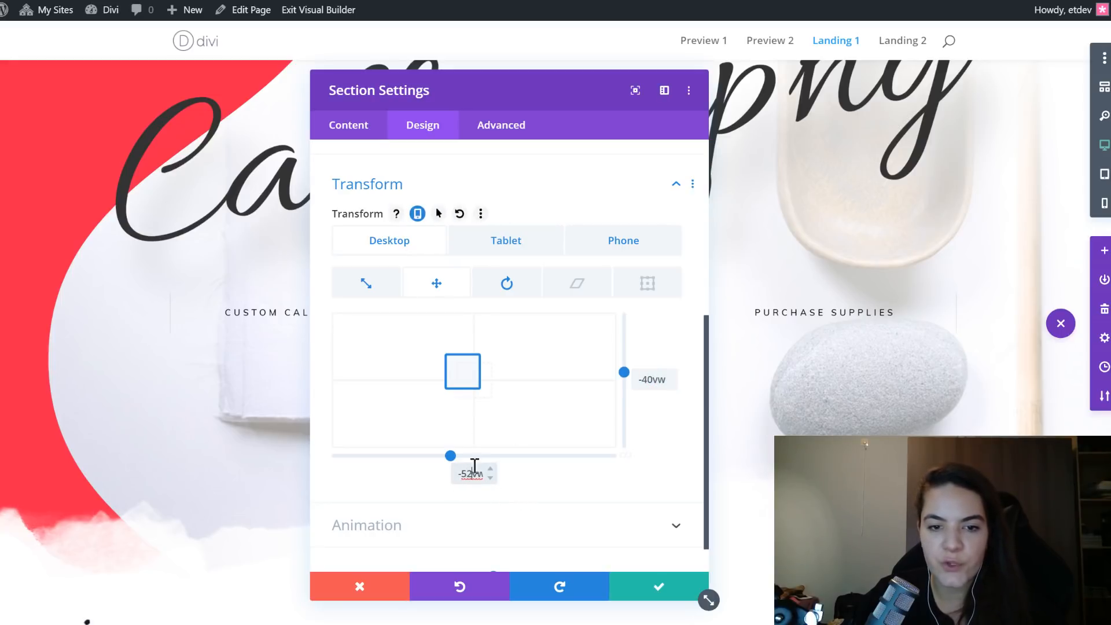
pyautogui.click(517, 260)
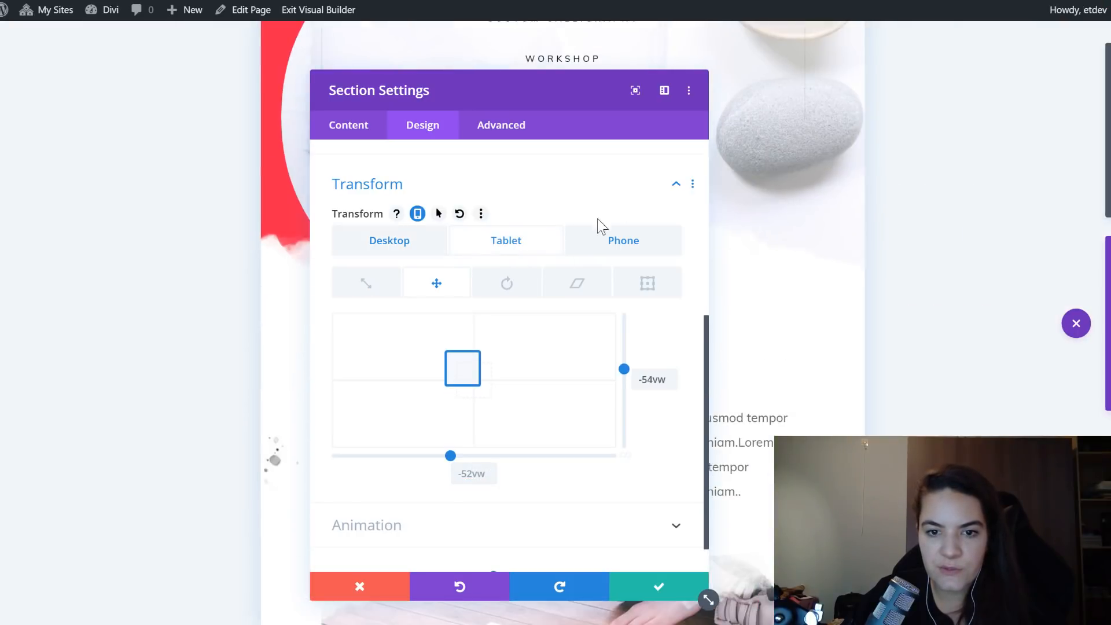
pyautogui.click(608, 253)
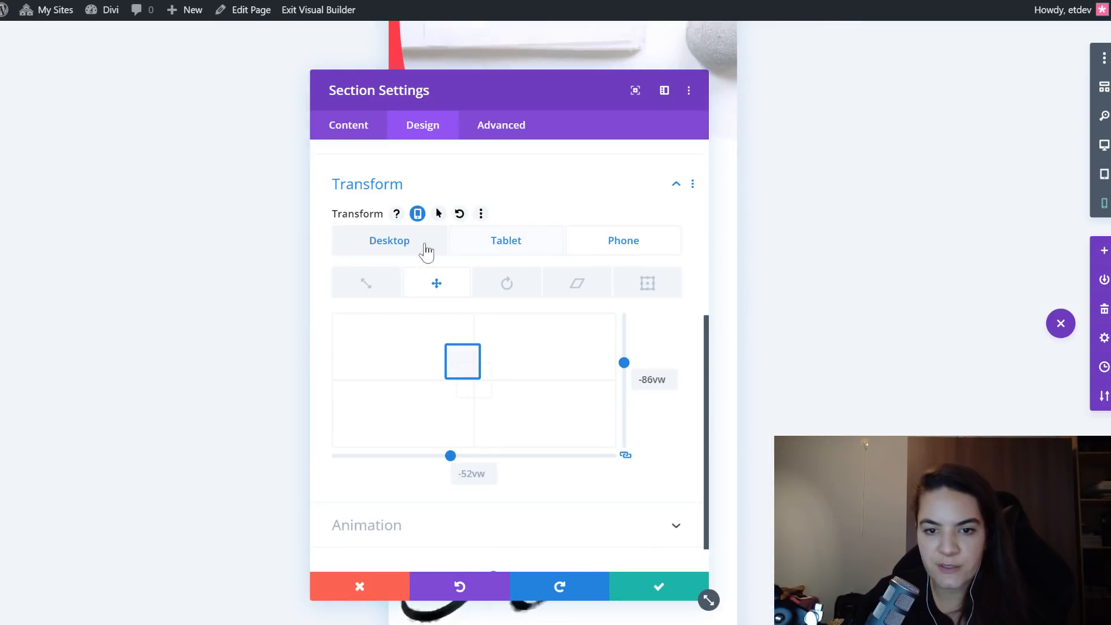
pyautogui.click(458, 250)
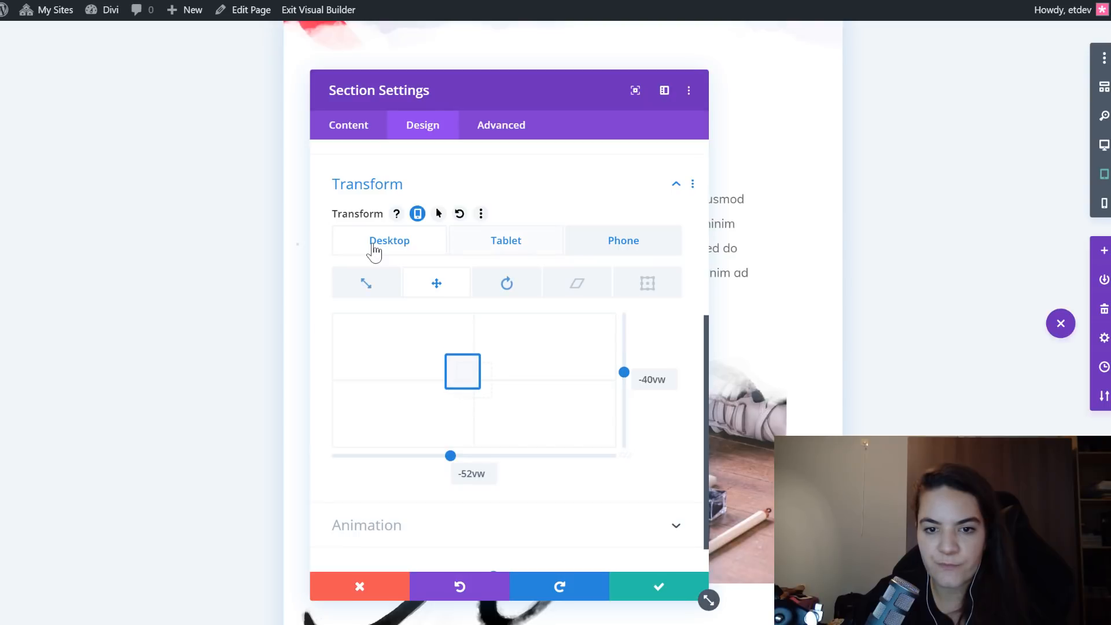
pyautogui.click(374, 249)
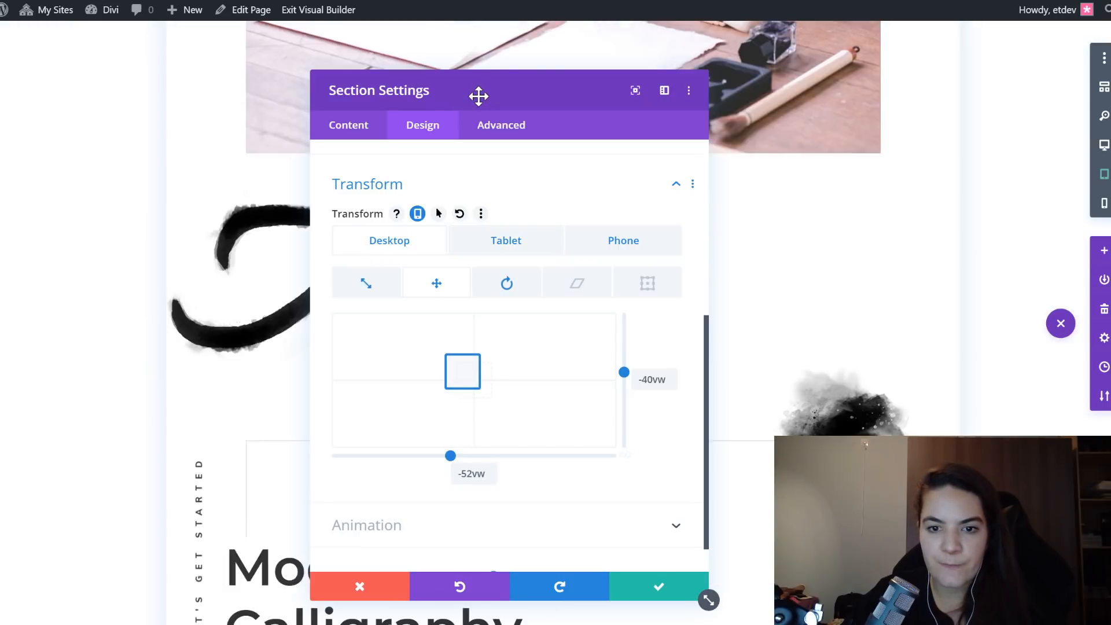
# - Save the section settings and show the red shape behind the hero section
pyautogui.scroll(6, 833, 231)
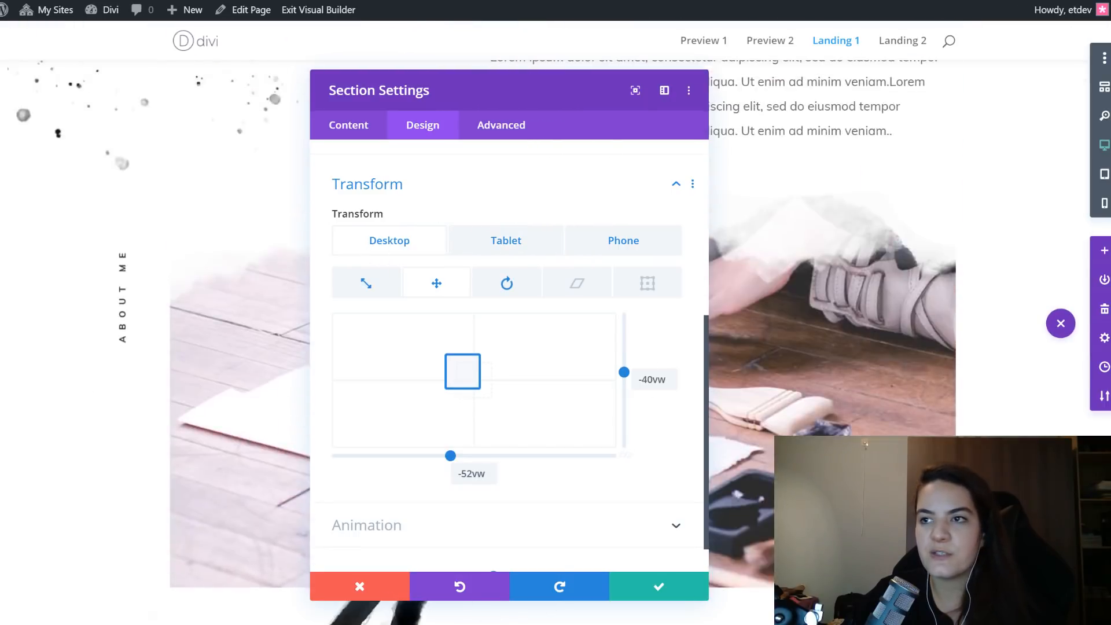
pyautogui.scroll(4, 834, 231)
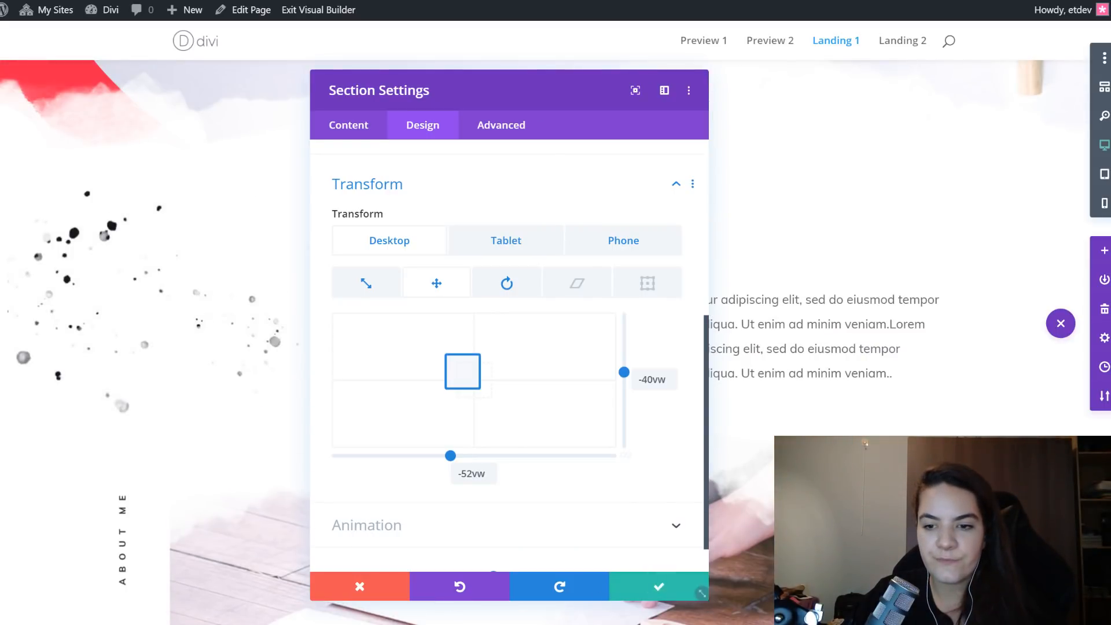
pyautogui.click(659, 586)
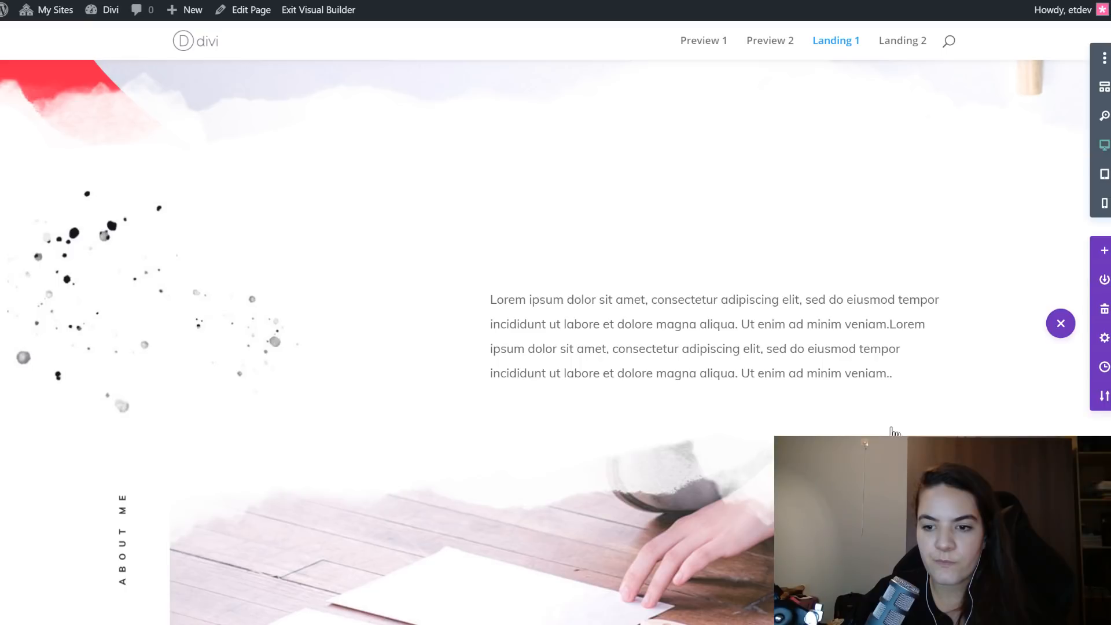
pyautogui.scroll(10, 770, 271)
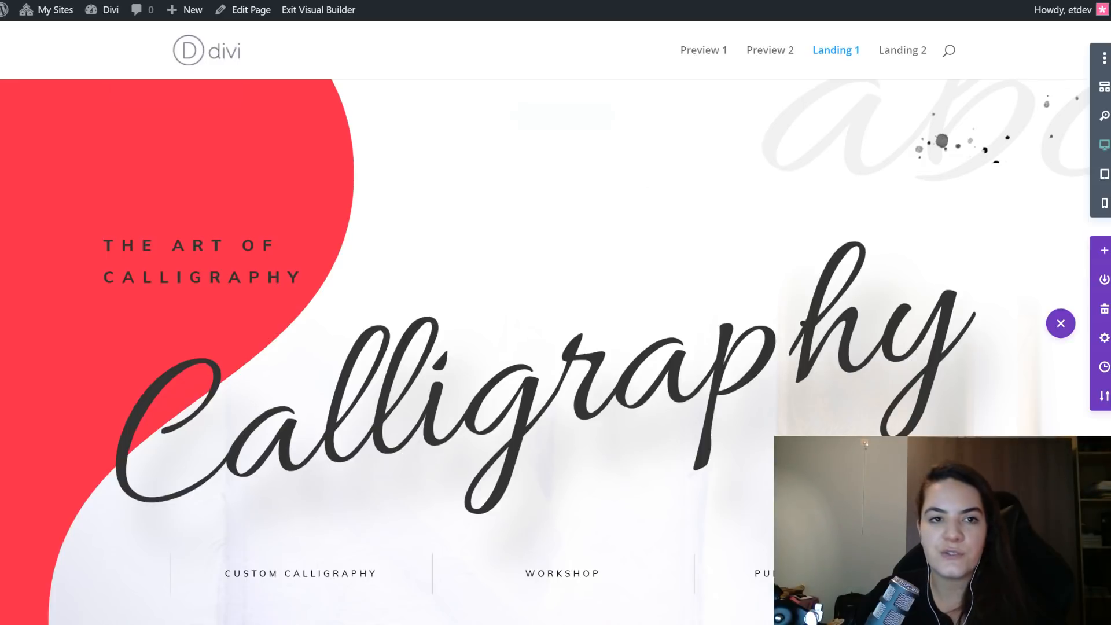
# - Examine the finished Preview 2 and Preview 1 pages, comparing their red and yellow background shapes with Landing 1
pyautogui.hotkey('ctrl', 'Tab')
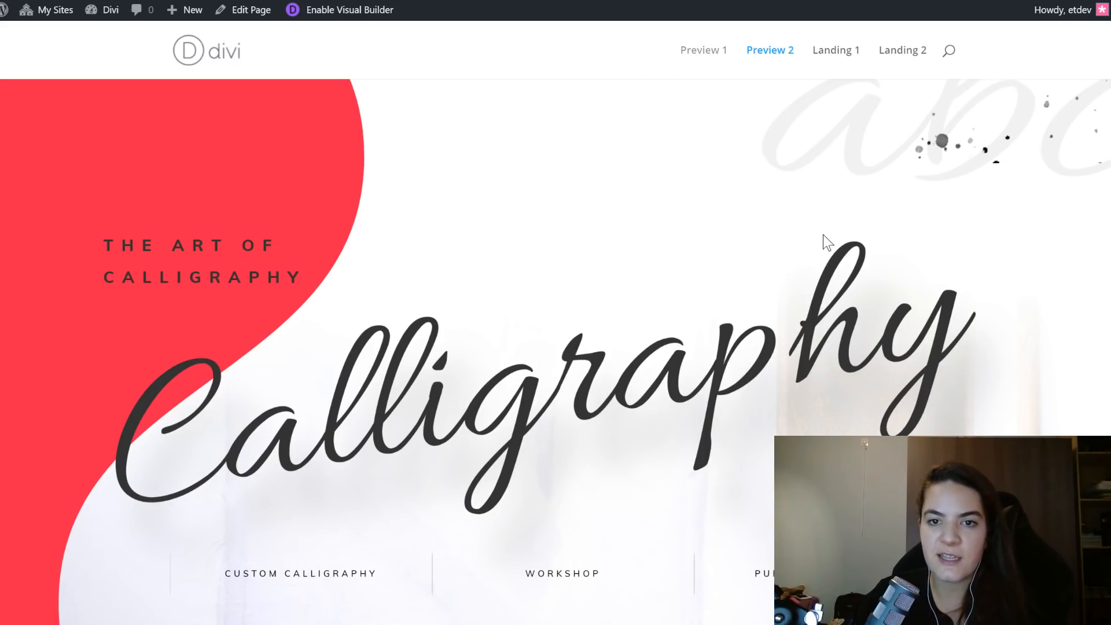
pyautogui.hotkey('ctrl', 'Tab')
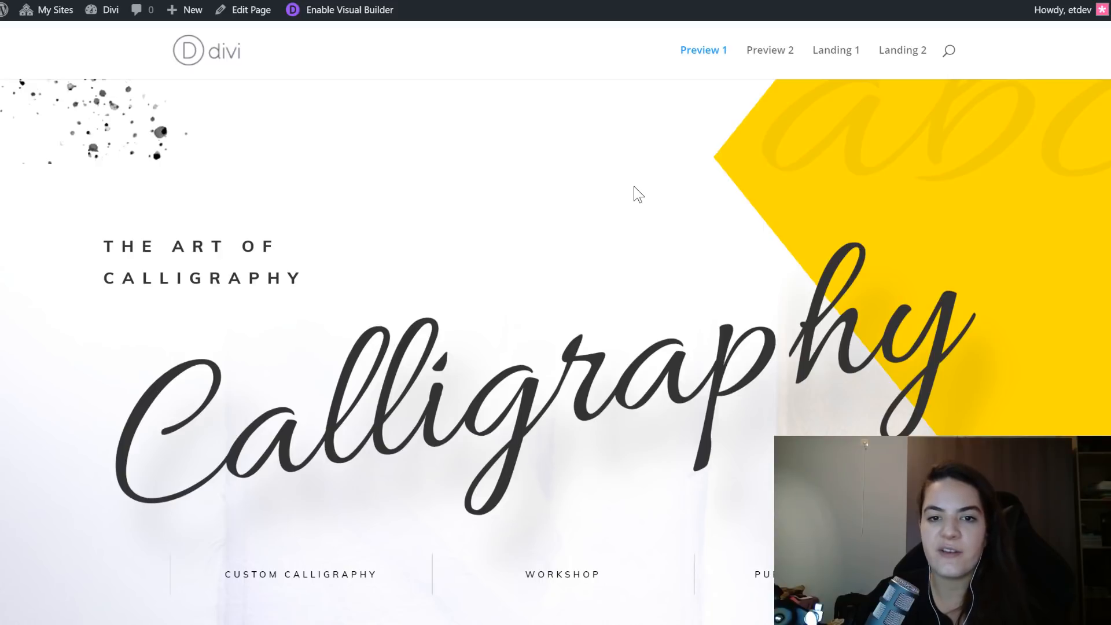
pyautogui.scroll(-2, 634, 186)
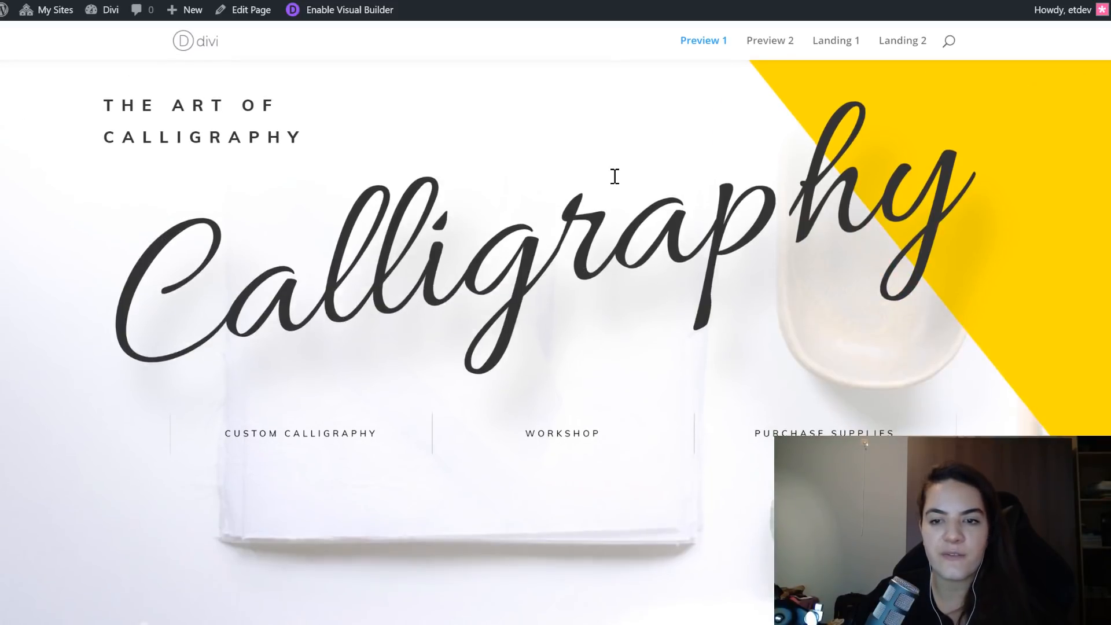
pyautogui.scroll(2, 615, 176)
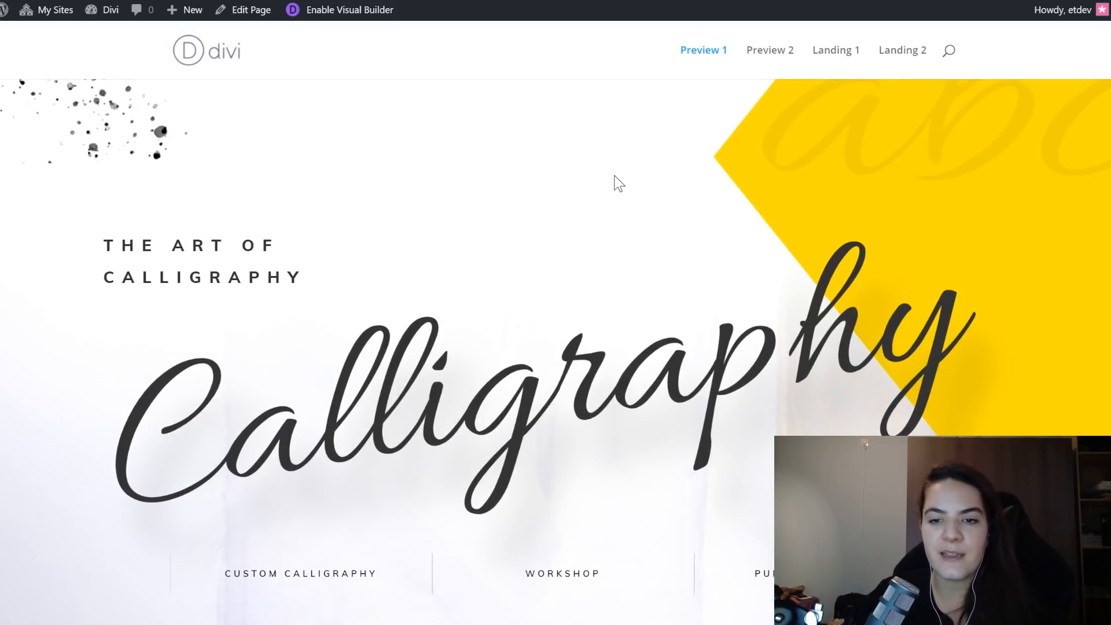
pyautogui.scroll(-6, 969, 265)
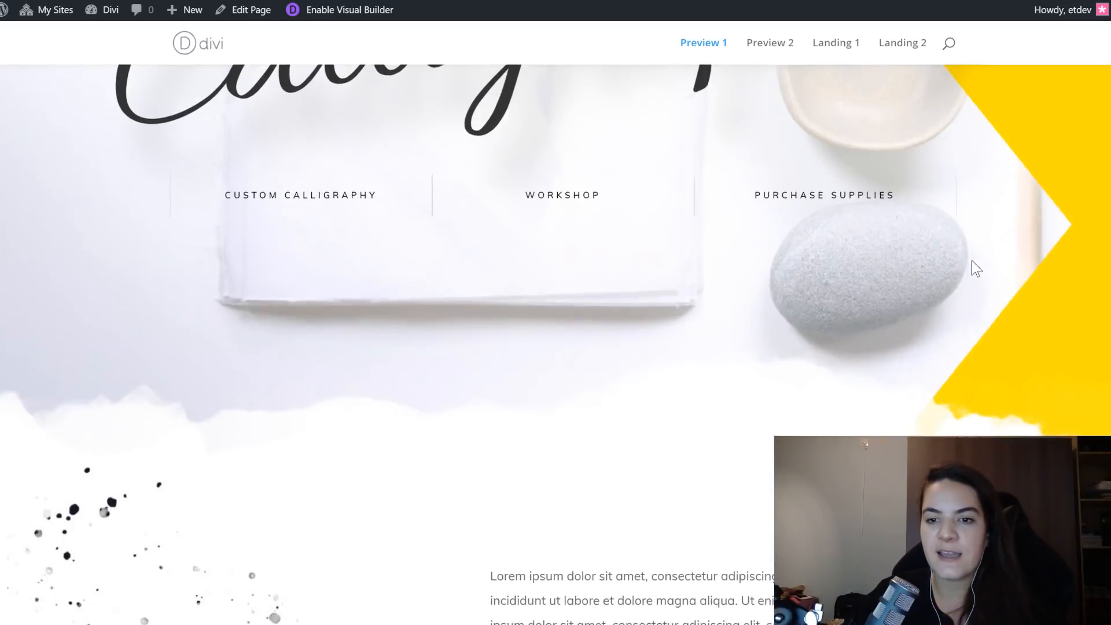
pyautogui.scroll(6, 970, 265)
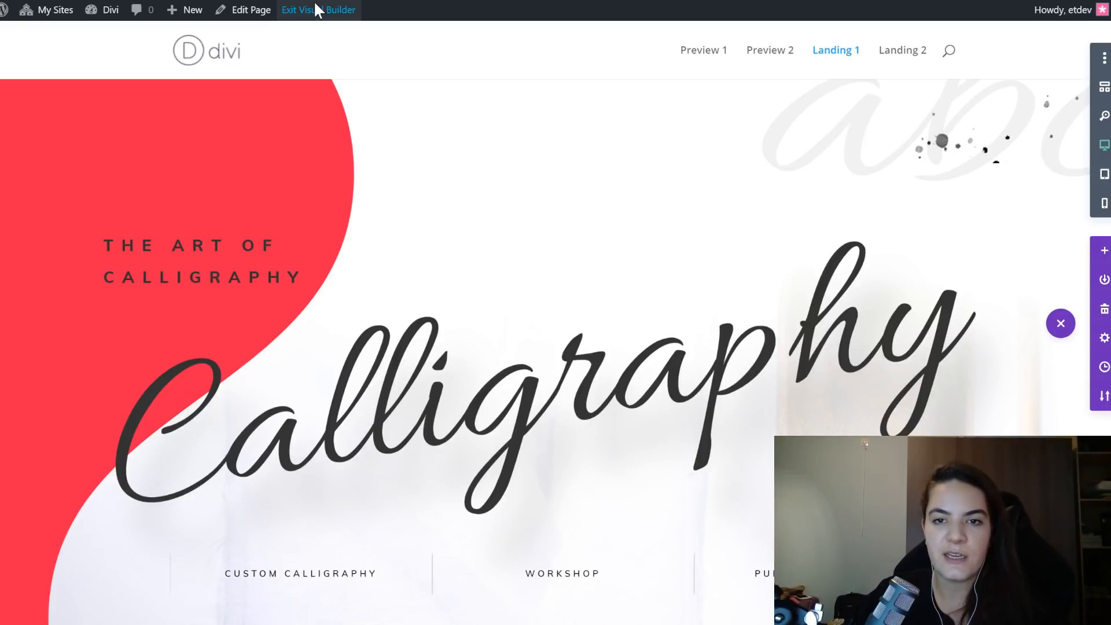
# - Exit the Visual Builder on Landing 1 and enable it on the Landing 2 page
pyautogui.click(316, 4)
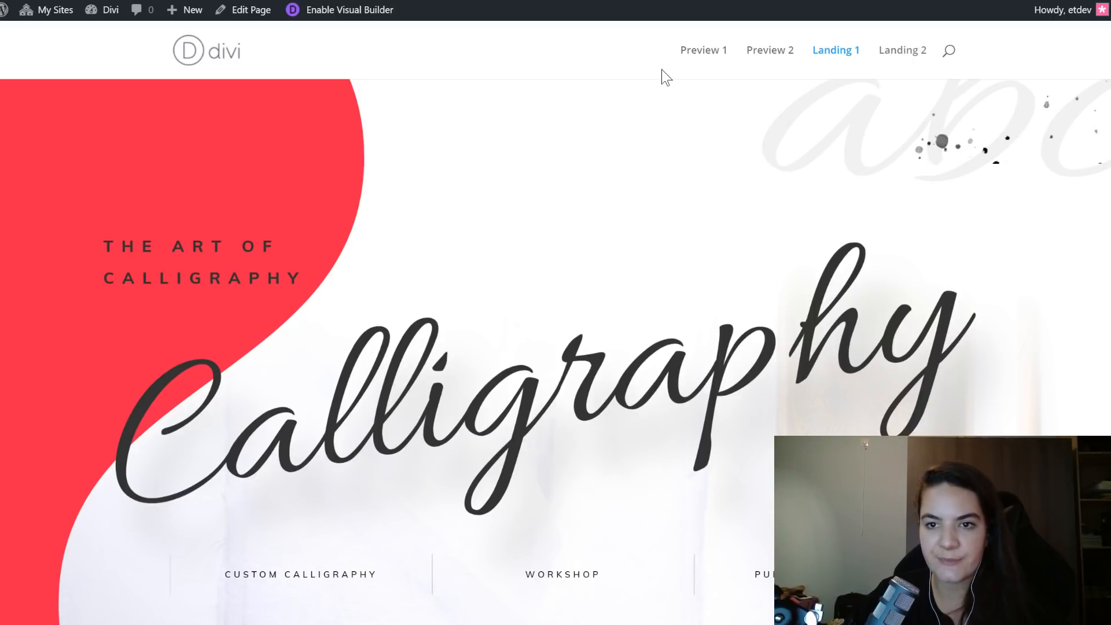
pyautogui.click(295, 1)
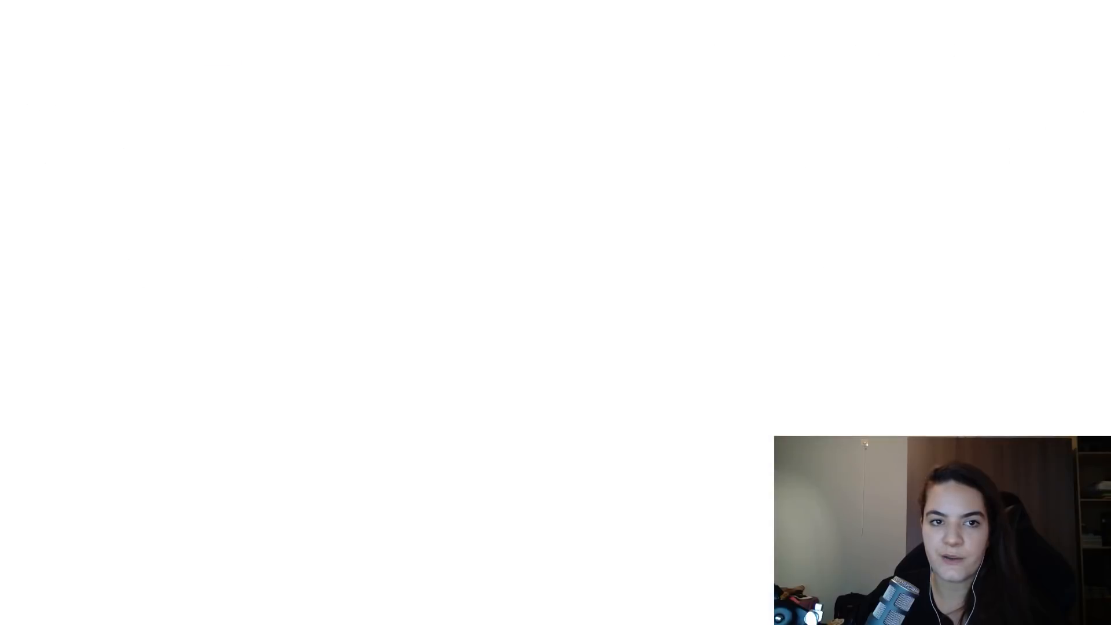
pyautogui.click(406, 1)
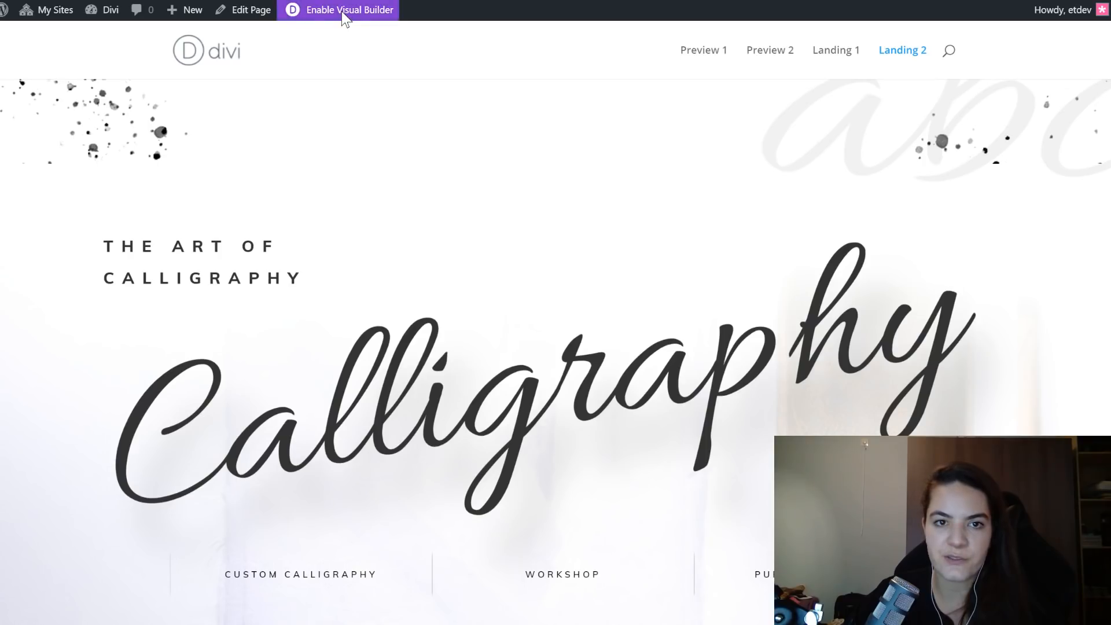
pyautogui.click(298, 17)
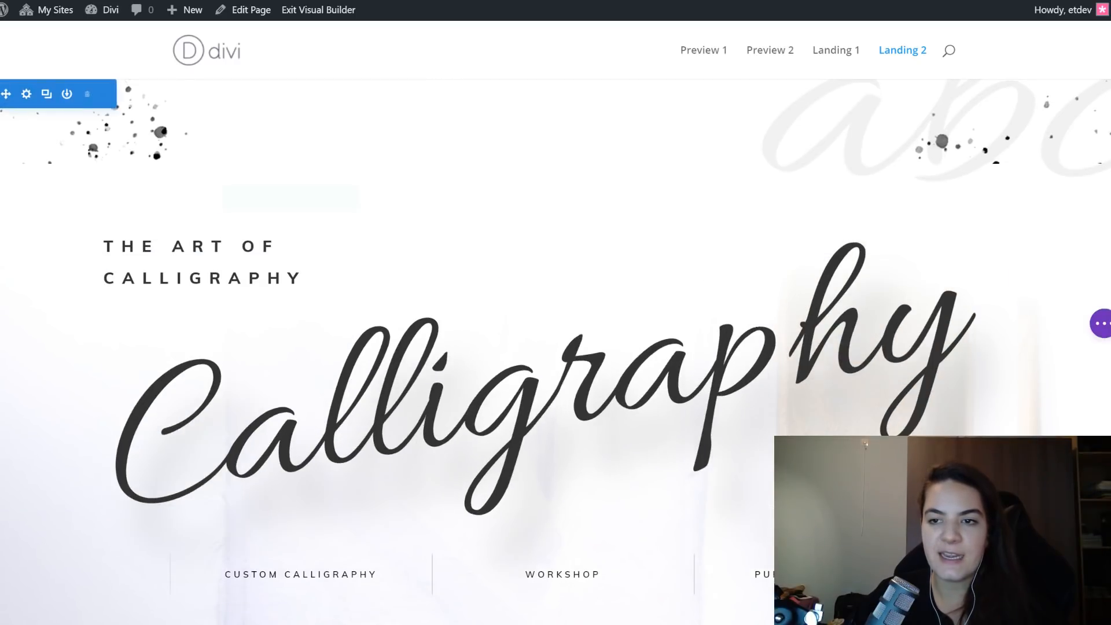
# - Insert a regular section directly below the hero section on Landing 2
pyautogui.scroll(-5, 556, 347)
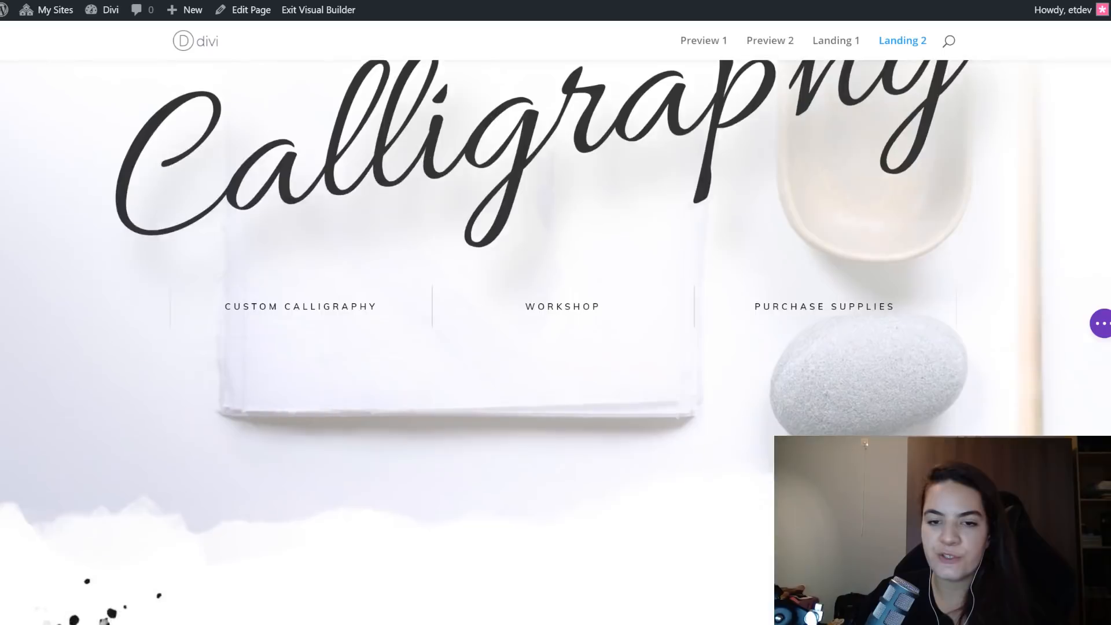
pyautogui.scroll(-1, 464, 515)
pyautogui.moveTo(469, 499)
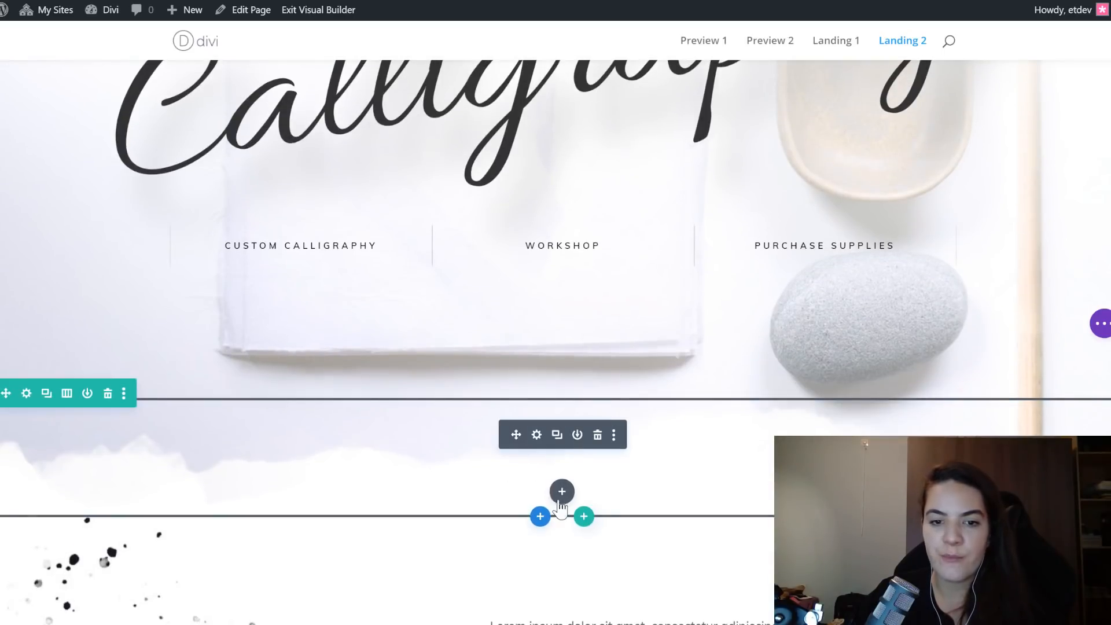
pyautogui.click(547, 523)
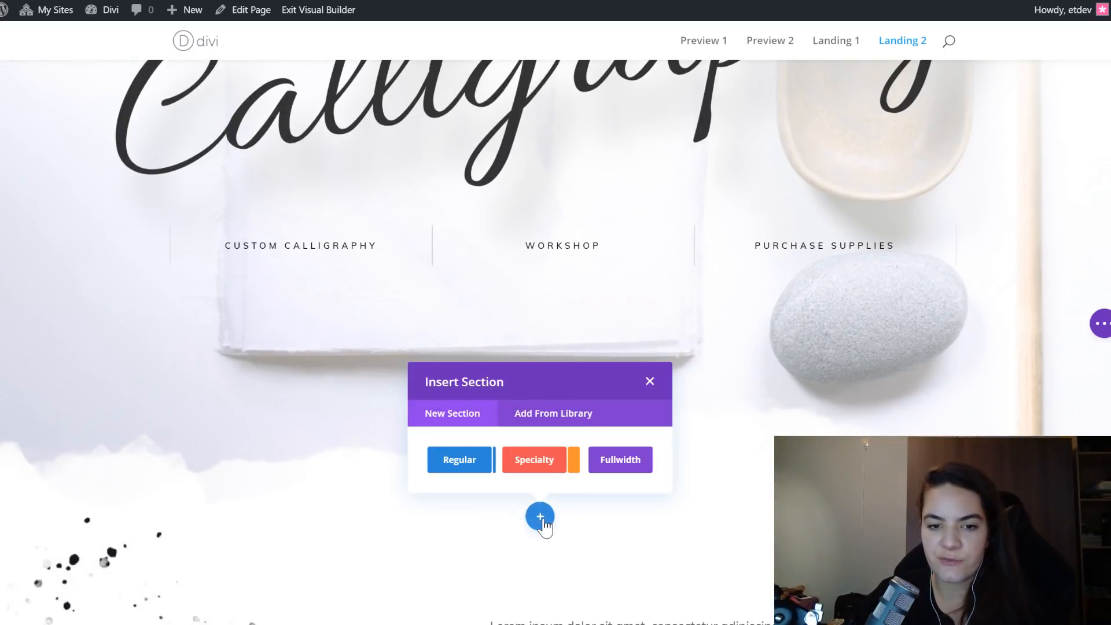
pyautogui.click(461, 472)
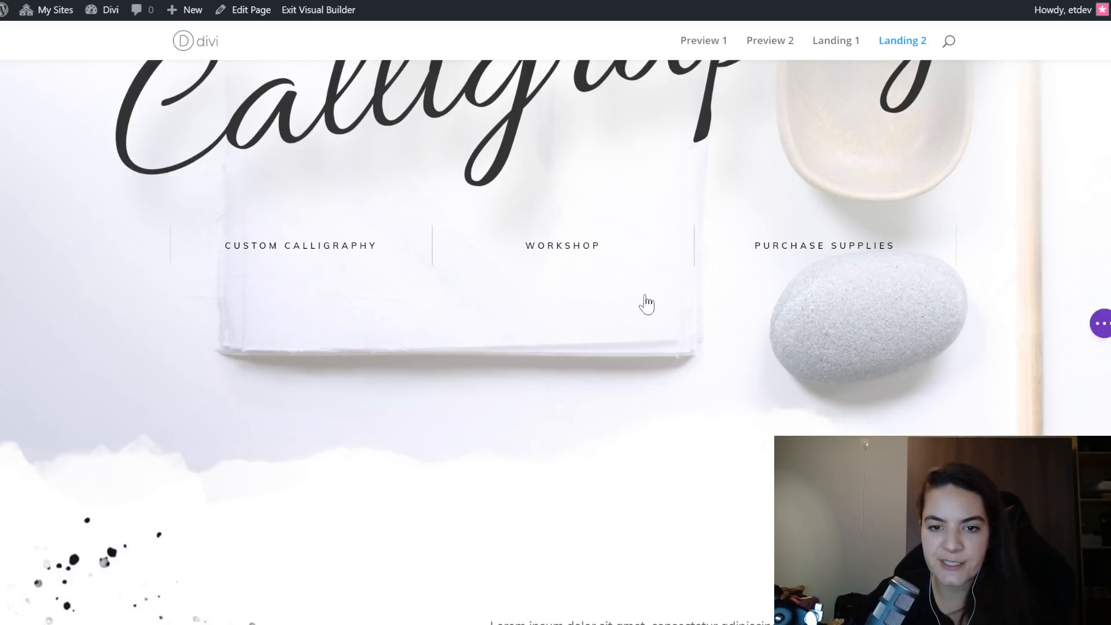
# - Set the background color of the new section below the hero to transparent white, rgba(255,255,255,0)
pyautogui.click(688, 222)
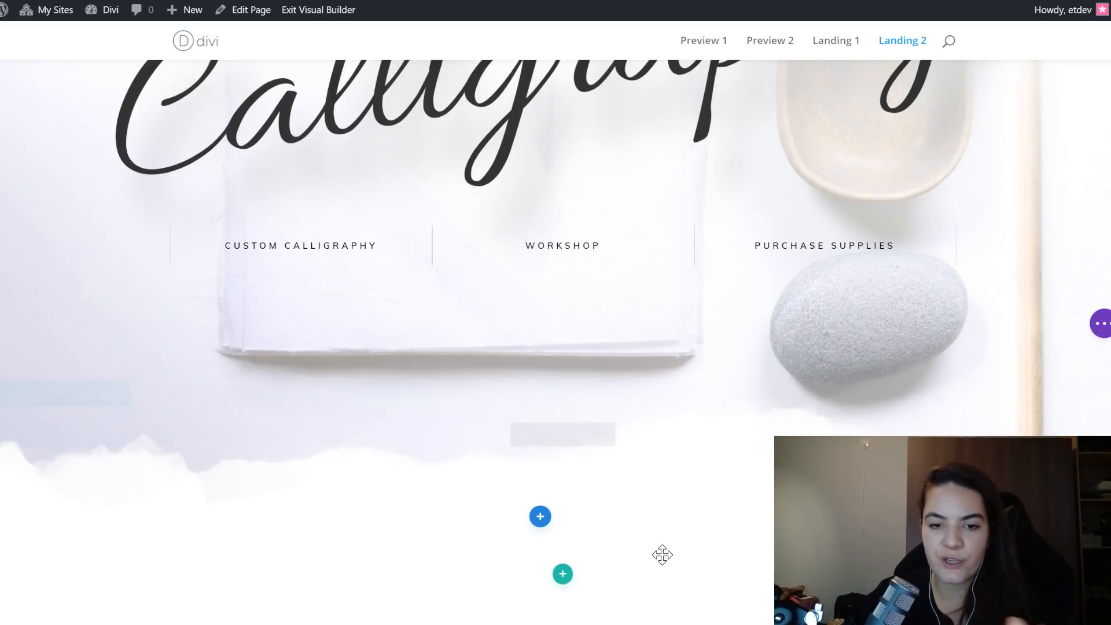
pyautogui.scroll(-5, 663, 553)
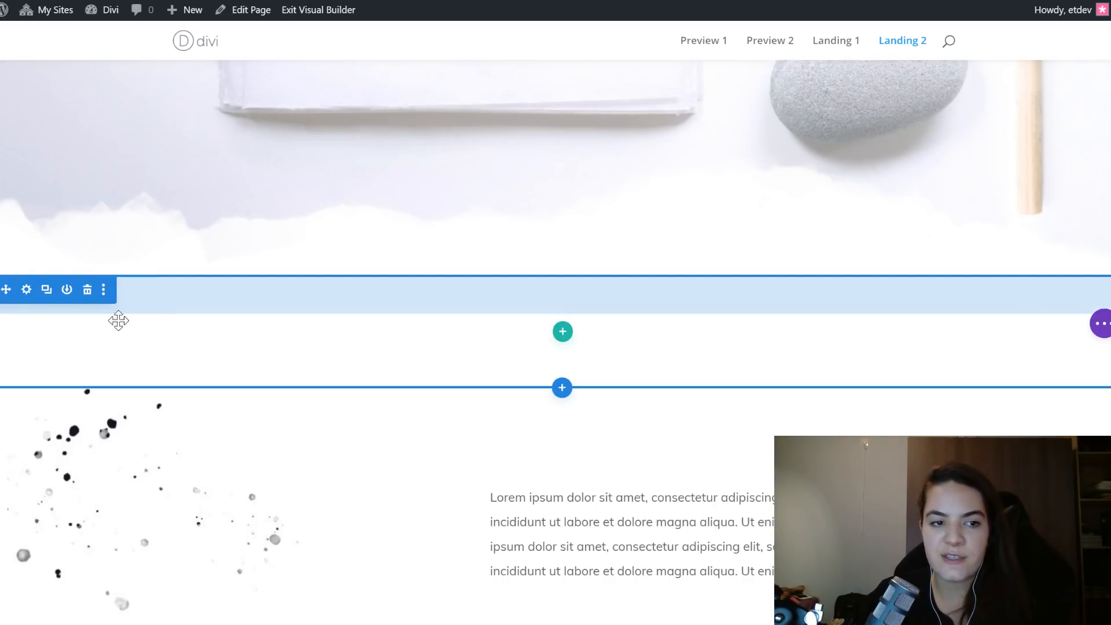
pyautogui.click(26, 290)
pyautogui.moveTo(533, 80); pyautogui.dragTo(903, 85)
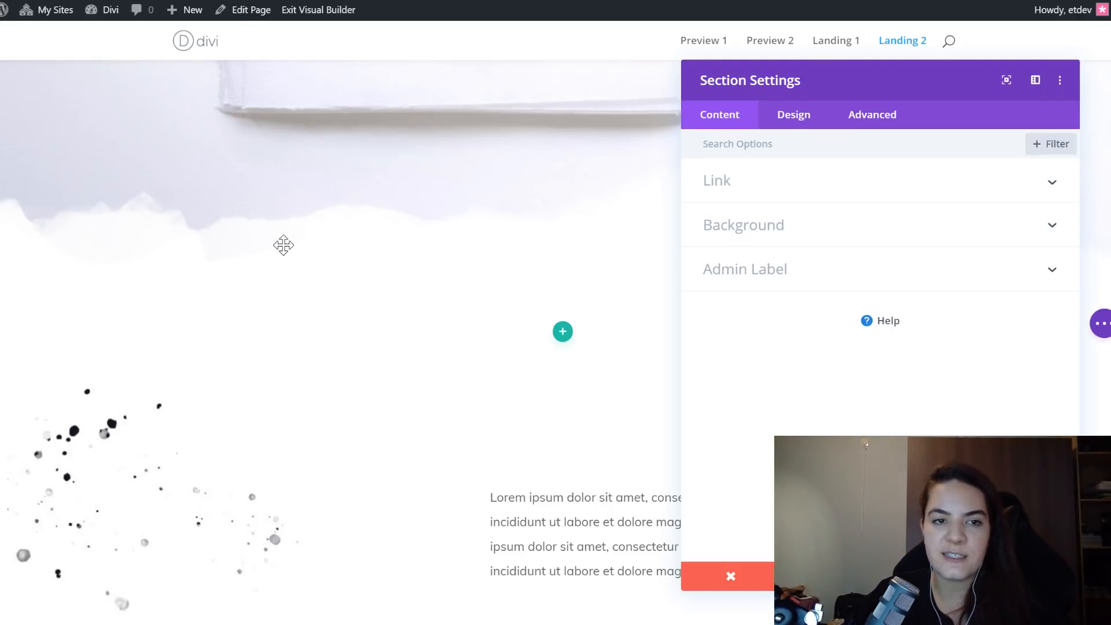
pyautogui.click(826, 226)
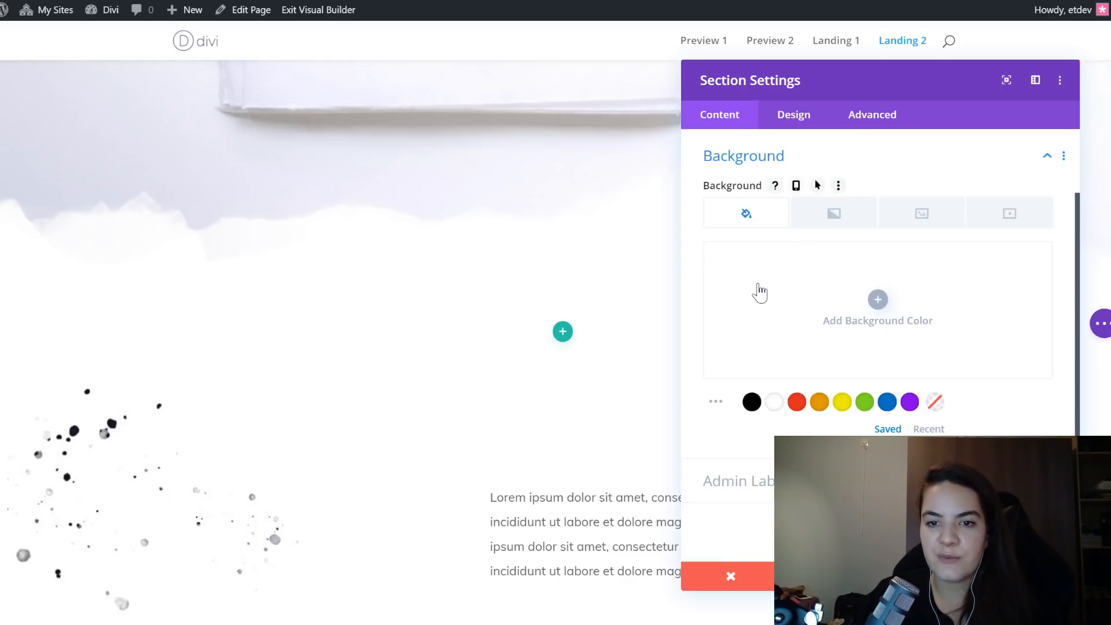
pyautogui.click(760, 293)
pyautogui.write('rgba(255,255,255,0)')
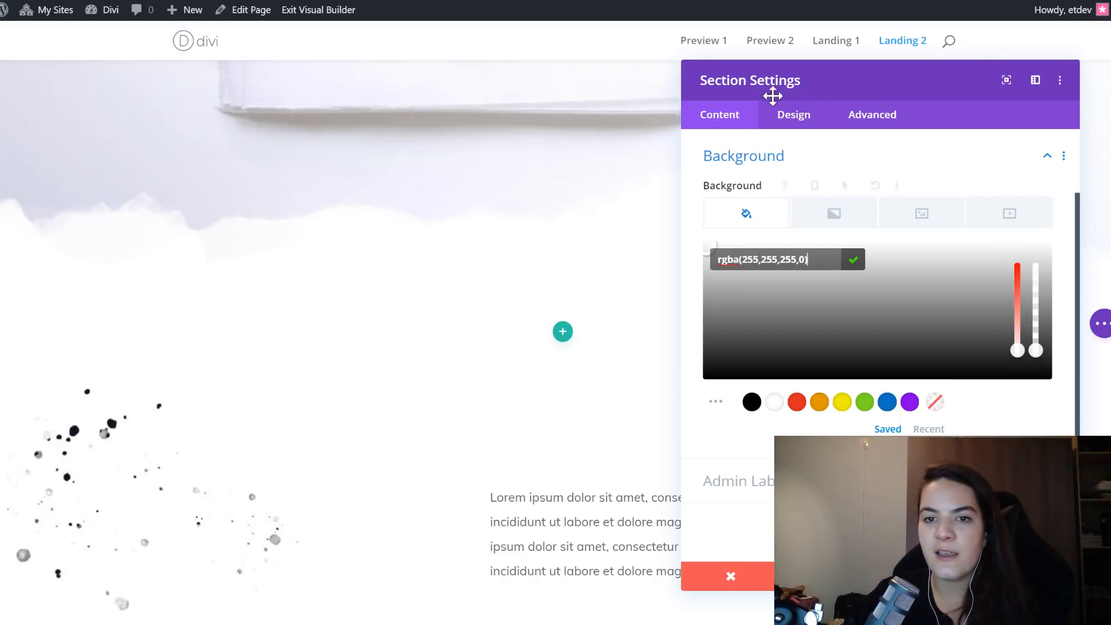
# - Give the section a bottom divider in the single-layer angular style with one peak and one dip
pyautogui.click(801, 116)
pyautogui.click(789, 222)
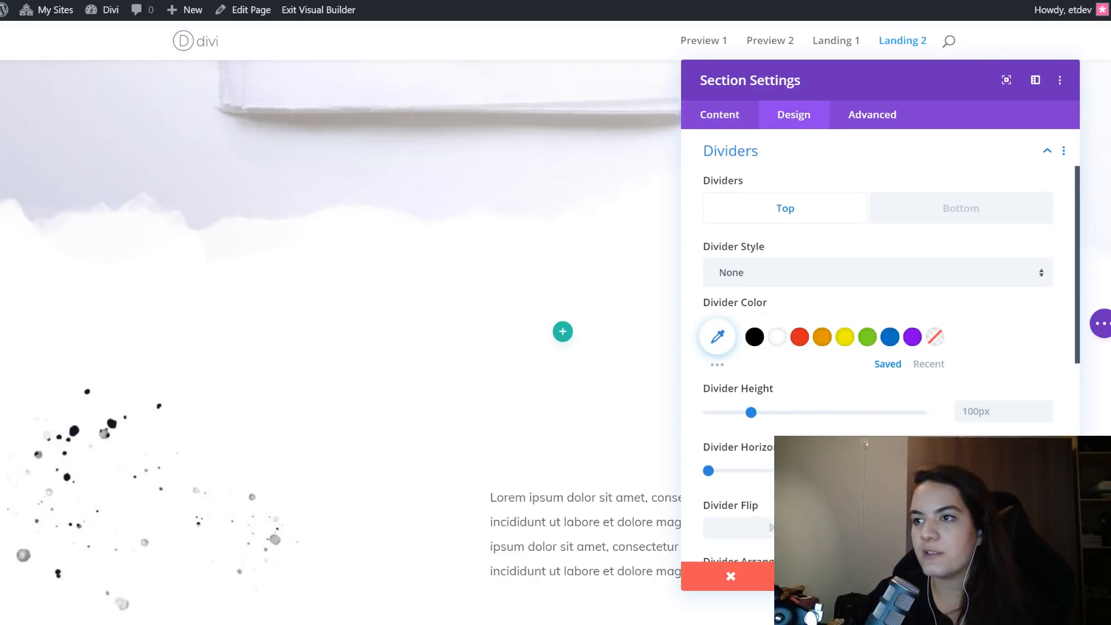
pyautogui.click(939, 215)
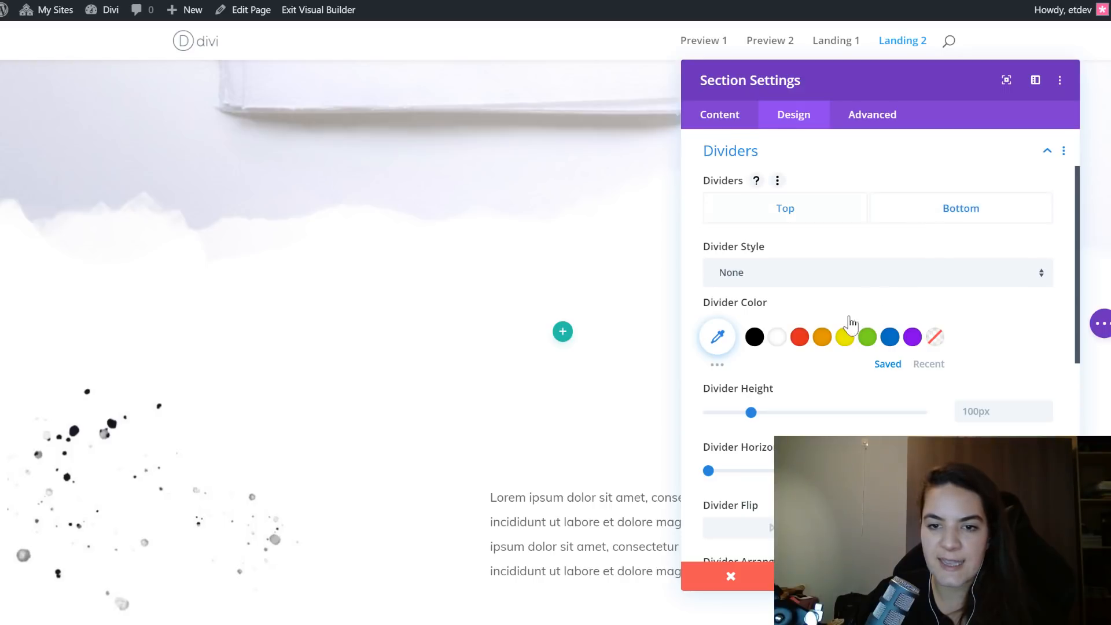
pyautogui.click(841, 273)
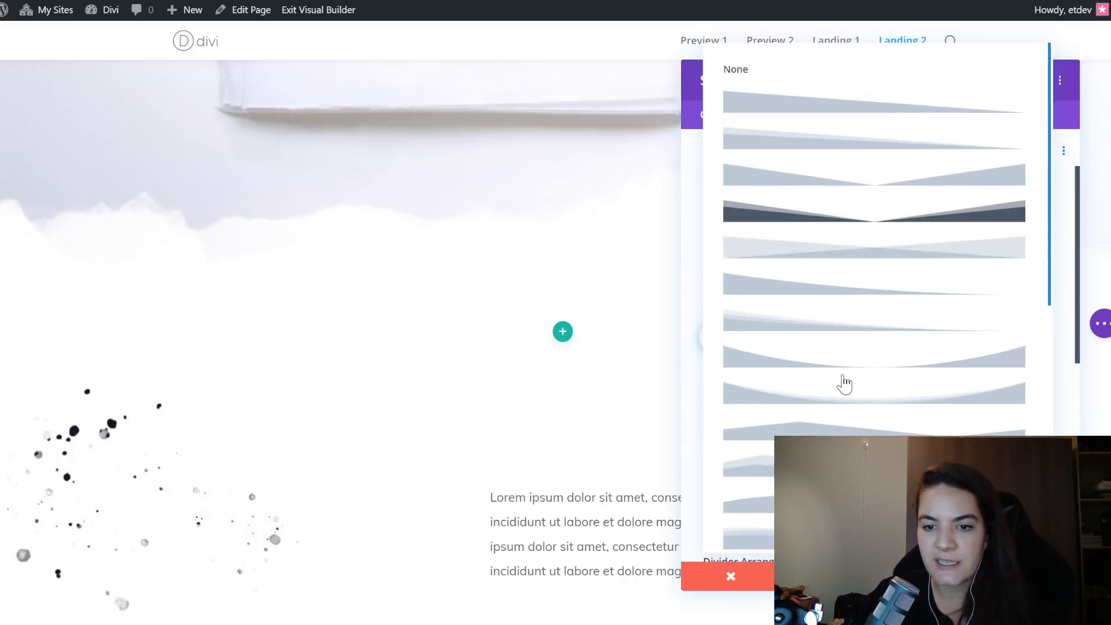
pyautogui.scroll(-2, 834, 371)
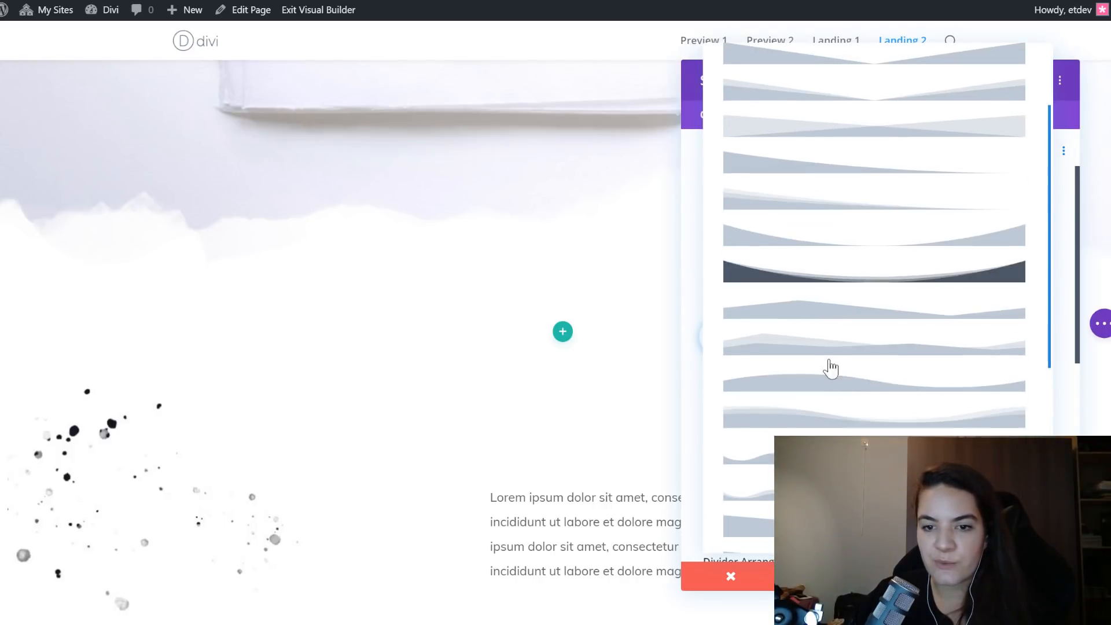
pyautogui.click(820, 314)
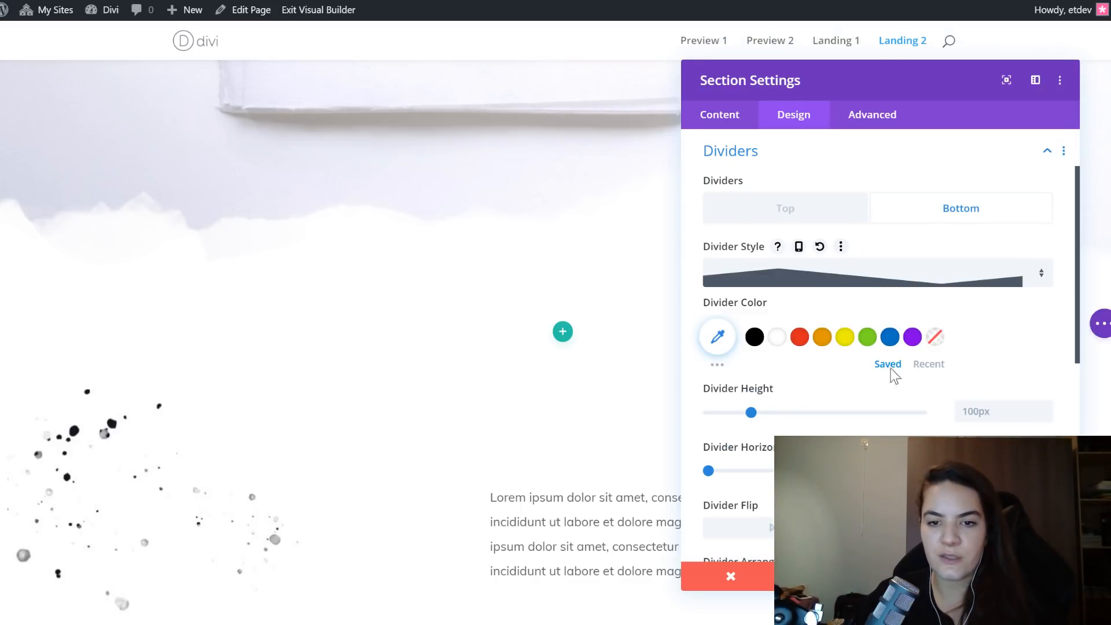
# - Color the bottom divider yellow #ffdc00 and give it a responsive height with 700px on desktop
pyautogui.click(719, 339)
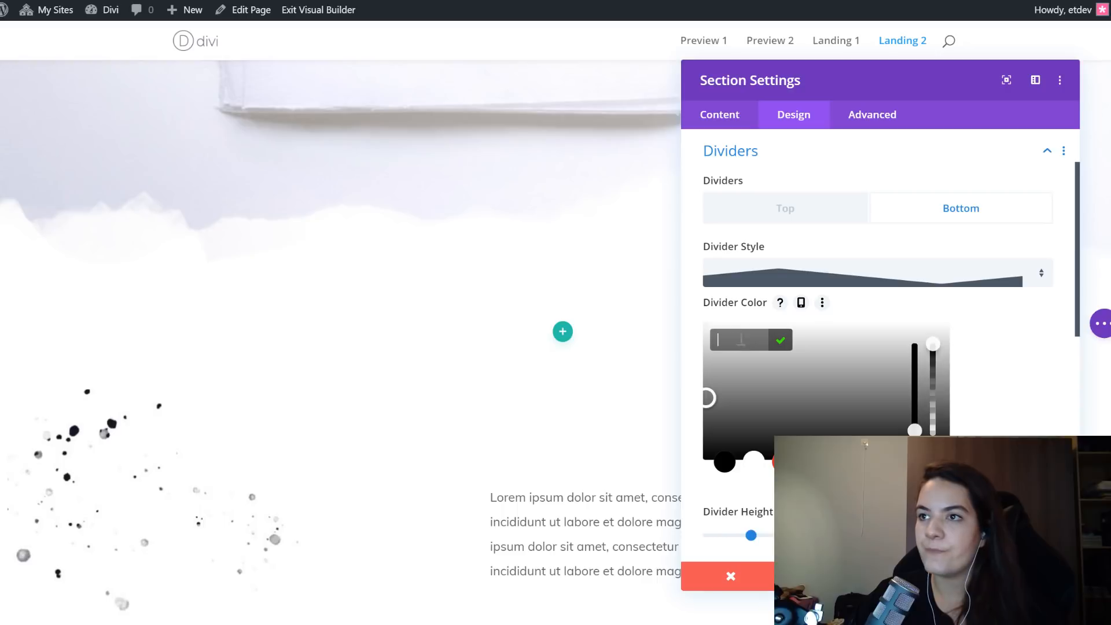
pyautogui.write('#ffdc00')
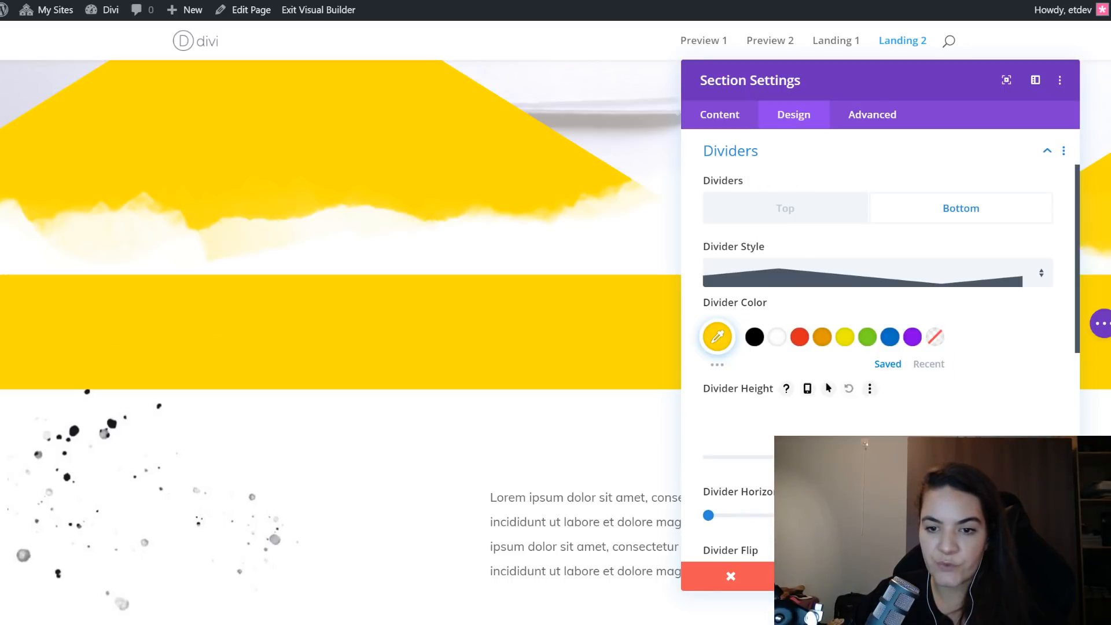
pyautogui.click(807, 388)
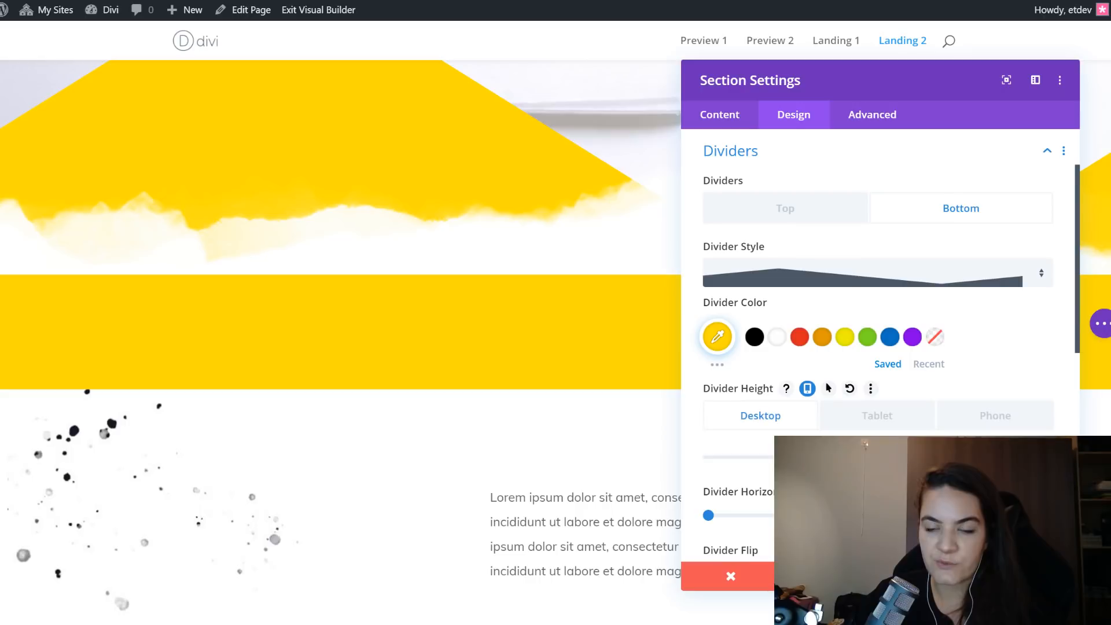
pyautogui.click(991, 417)
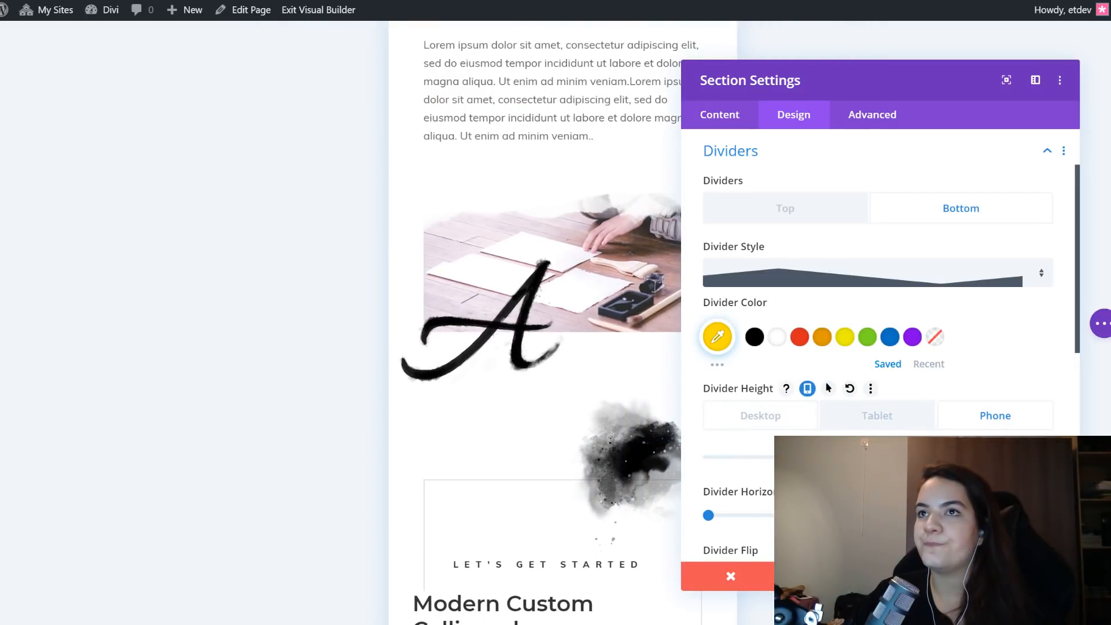
pyautogui.click(760, 415)
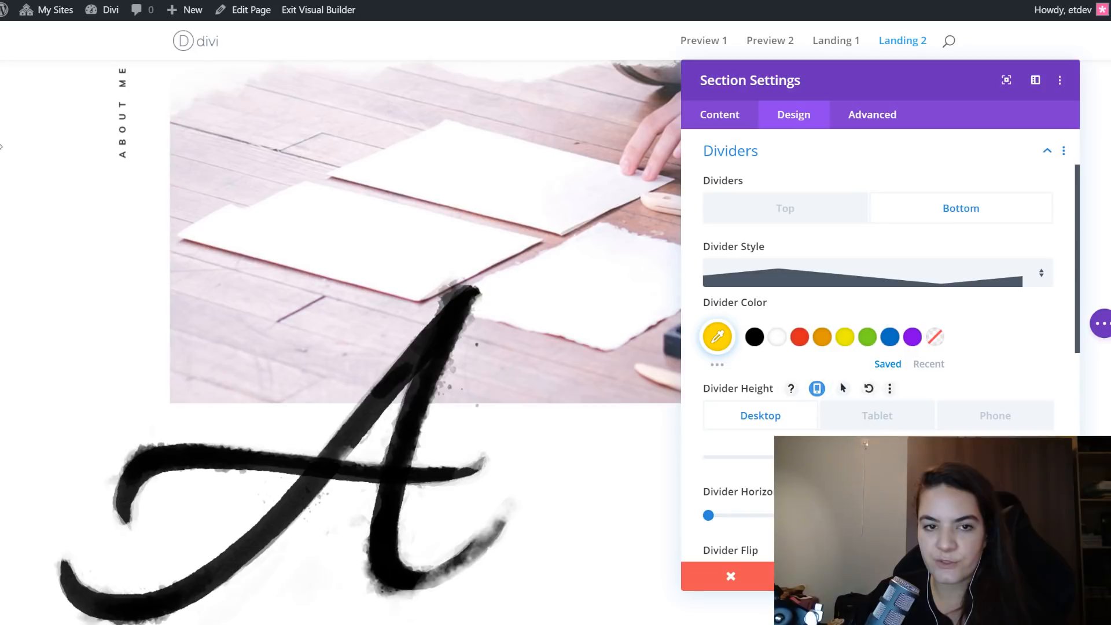
# - Flip the bottom divider vertically and arrange it on top of the section content
pyautogui.scroll(10, 297, 209)
pyautogui.scroll(-8, 1073, 367)
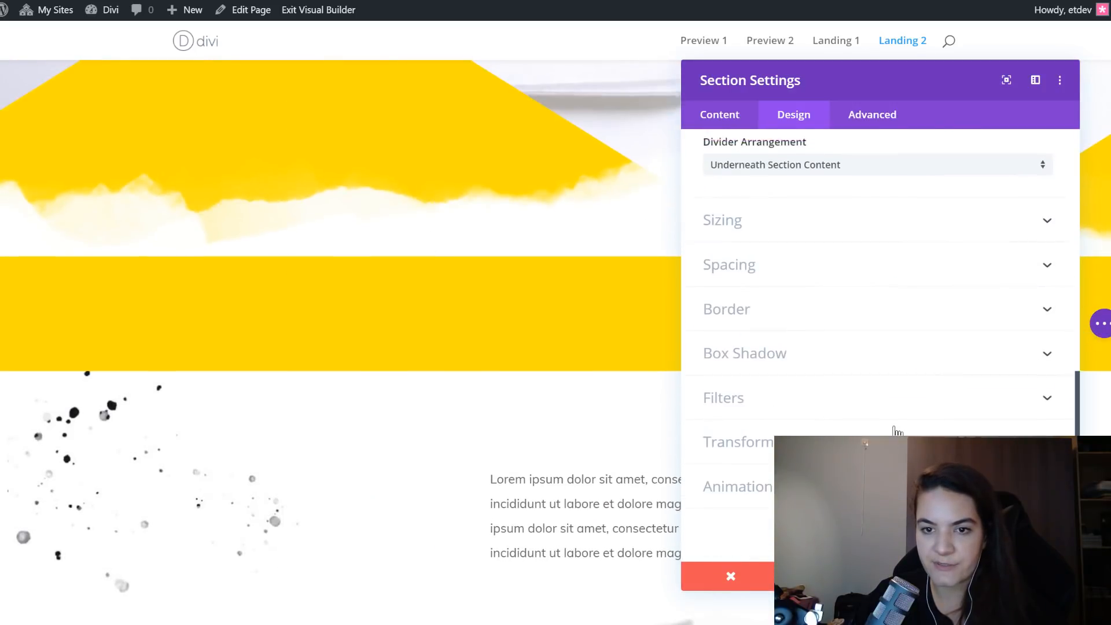
pyautogui.scroll(4, 1042, 409)
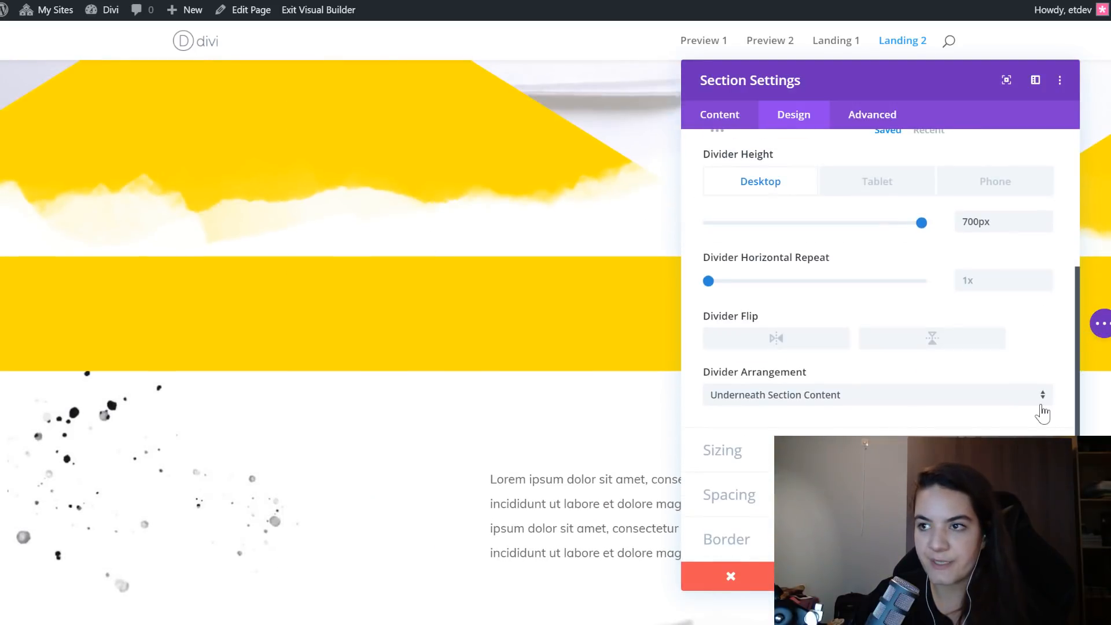
pyautogui.click(947, 338)
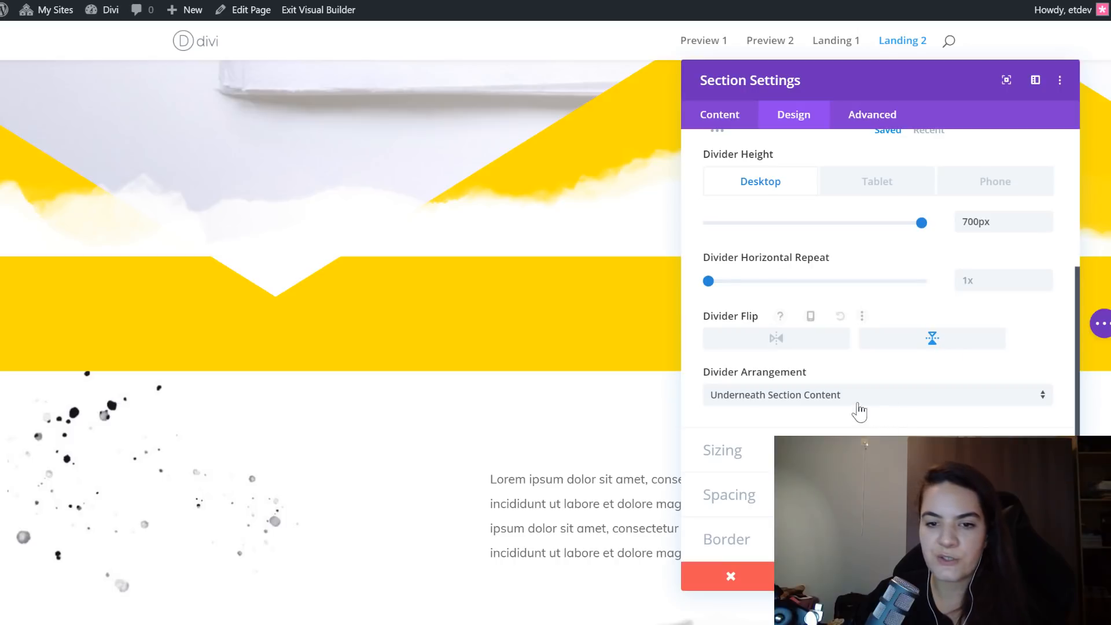
pyautogui.click(836, 398)
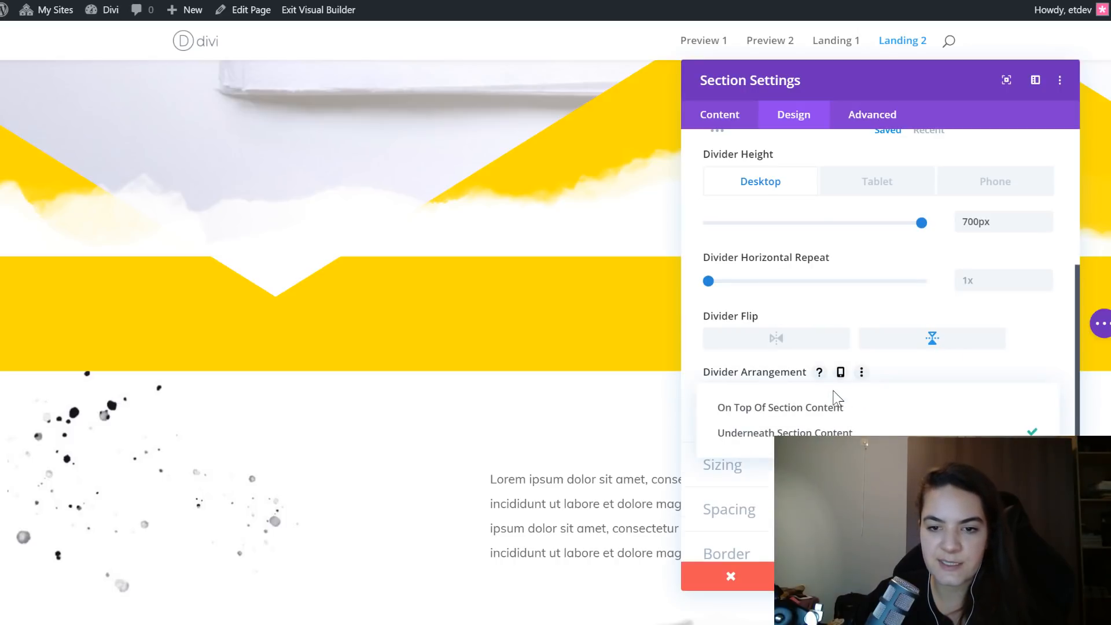
pyautogui.click(816, 413)
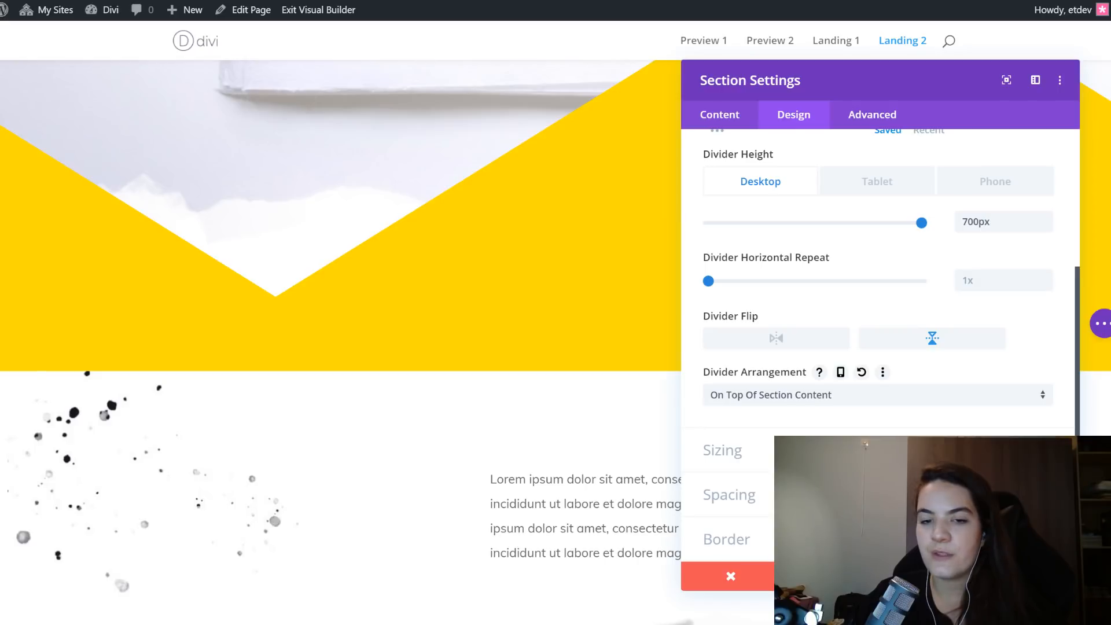
# - Paste the copied spacing styles into the section for 11vw left and right margins and 0px top and bottom padding
pyautogui.click(729, 495)
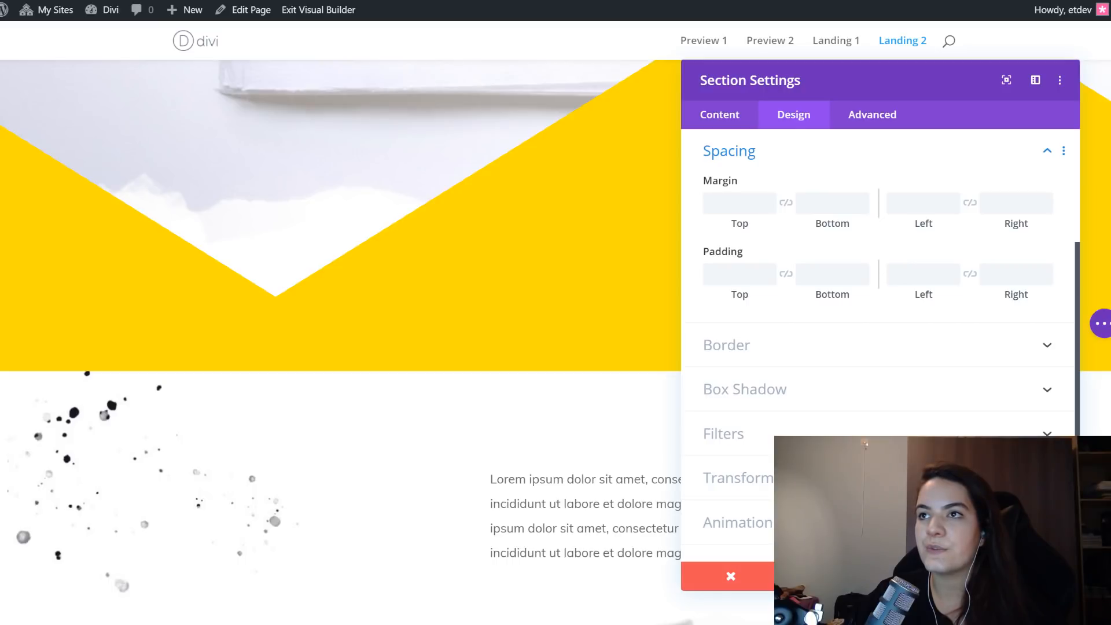
pyautogui.rightClick(818, 160)
pyautogui.click(799, 199)
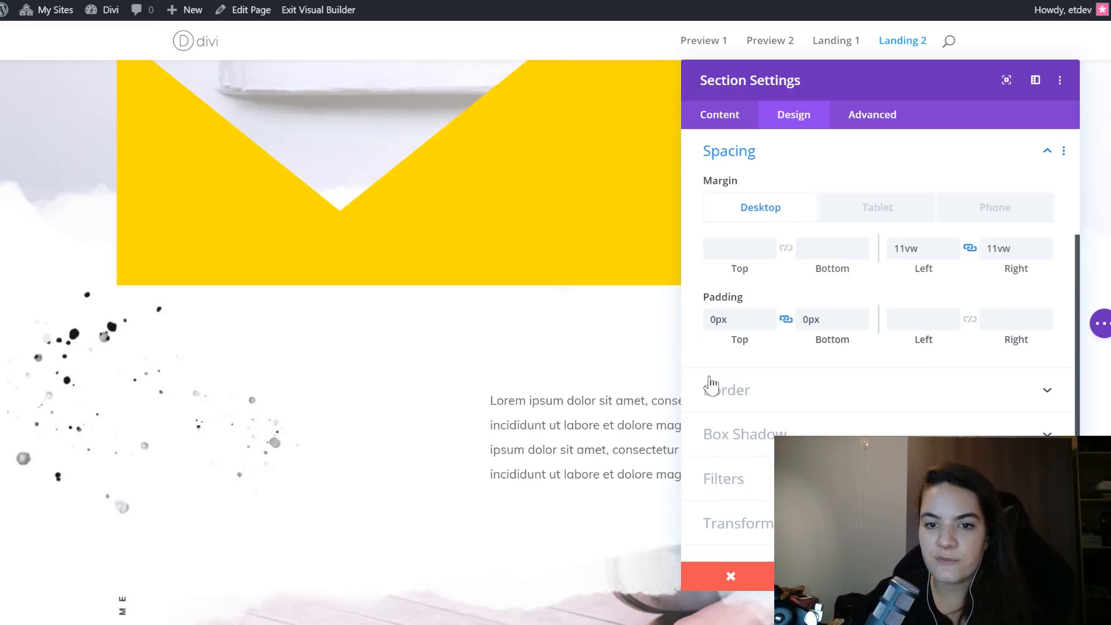
pyautogui.scroll(2, 555, 345)
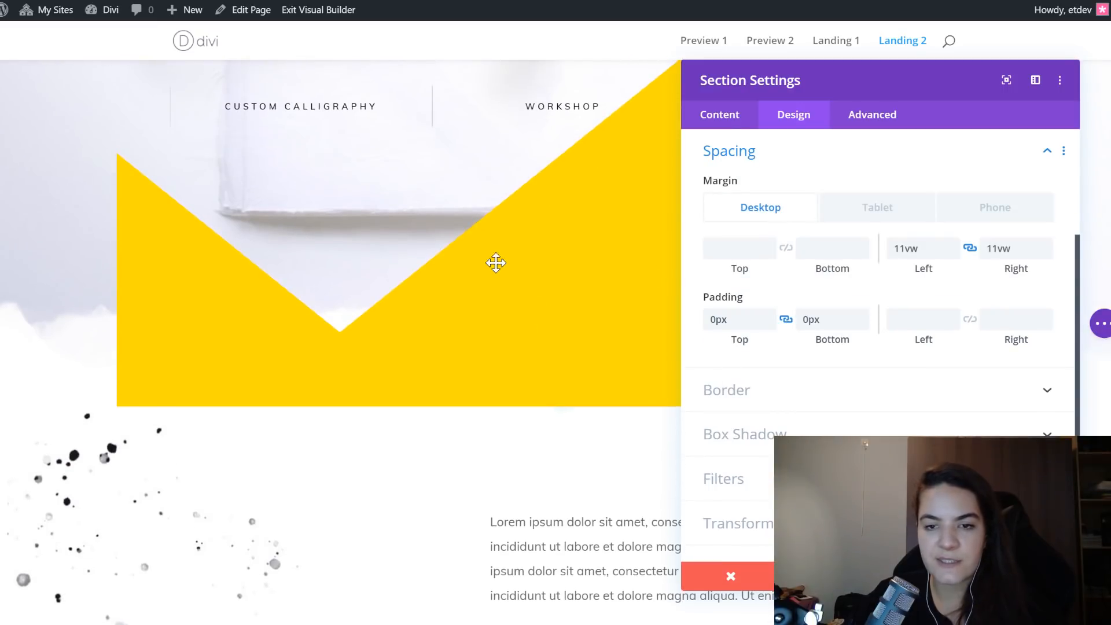
pyautogui.scroll(2, 618, 295)
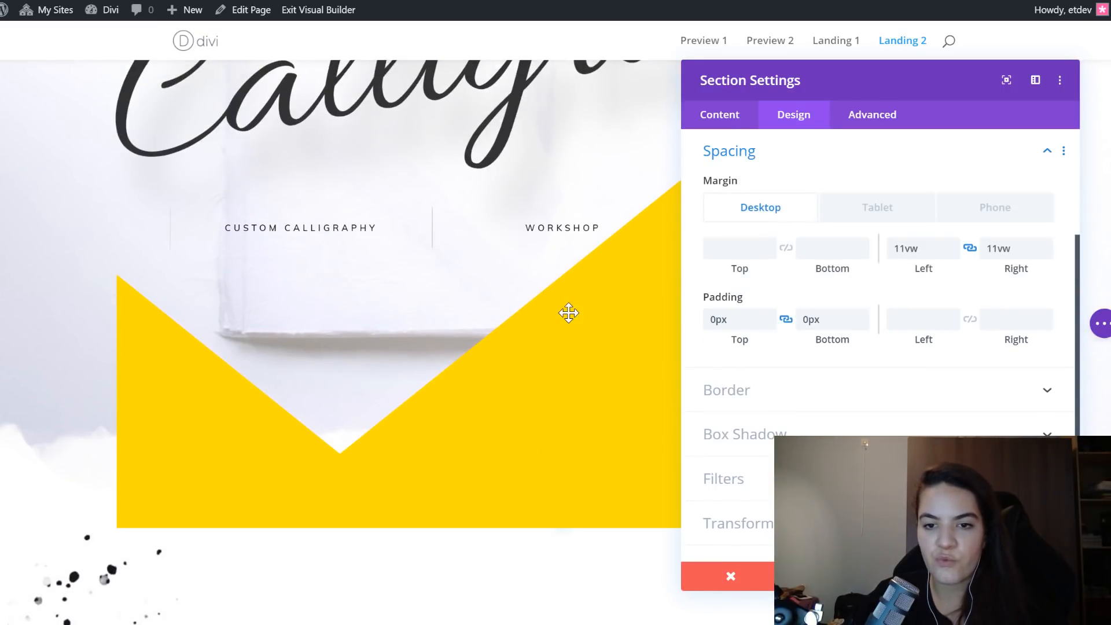
# - Examine the section's top and bottom padding and its left and right desktop margins
pyautogui.click(741, 316)
pyautogui.moveTo(702, 316); pyautogui.dragTo(699, 316)
pyautogui.click(840, 317)
pyautogui.click(734, 320)
pyautogui.moveTo(733, 317); pyautogui.dragTo(716, 320)
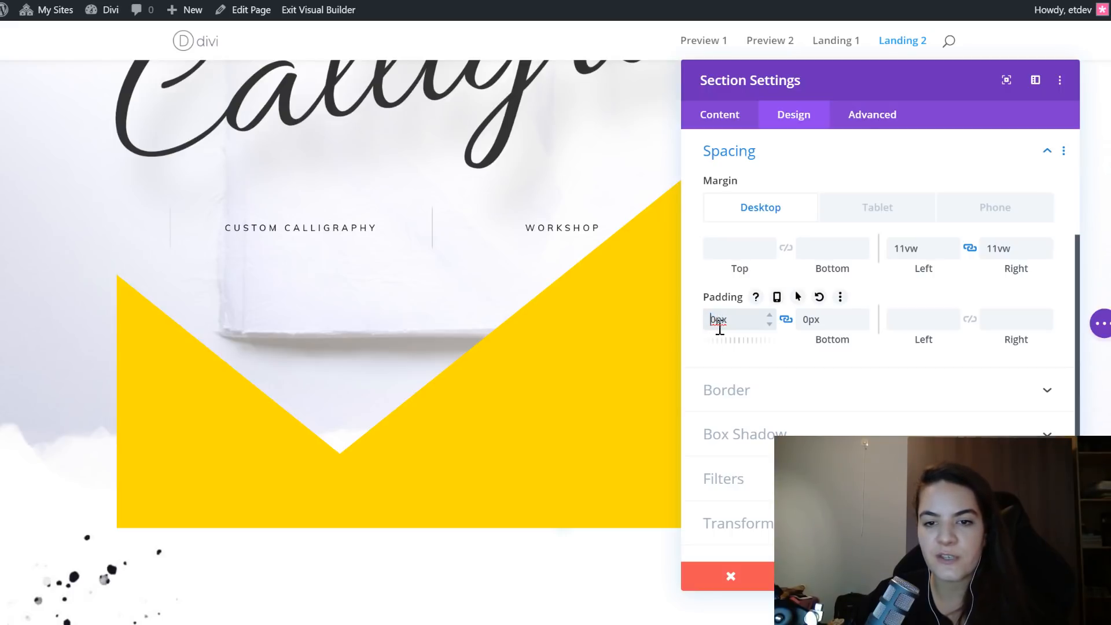
pyautogui.click(828, 320)
pyautogui.click(904, 248)
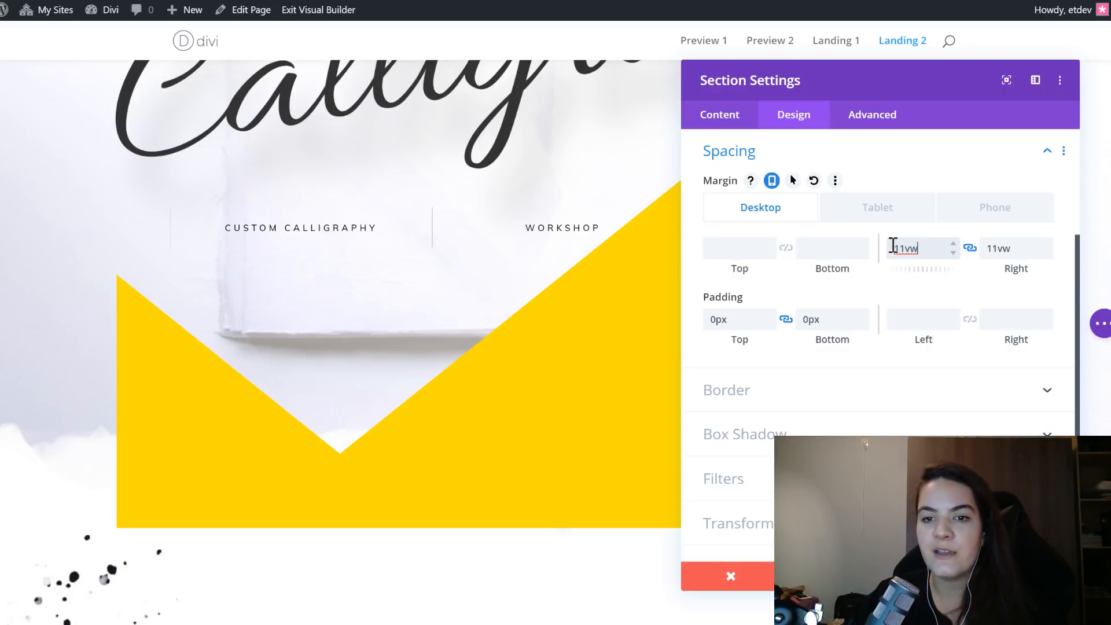
pyautogui.moveTo(925, 246); pyautogui.dragTo(901, 245)
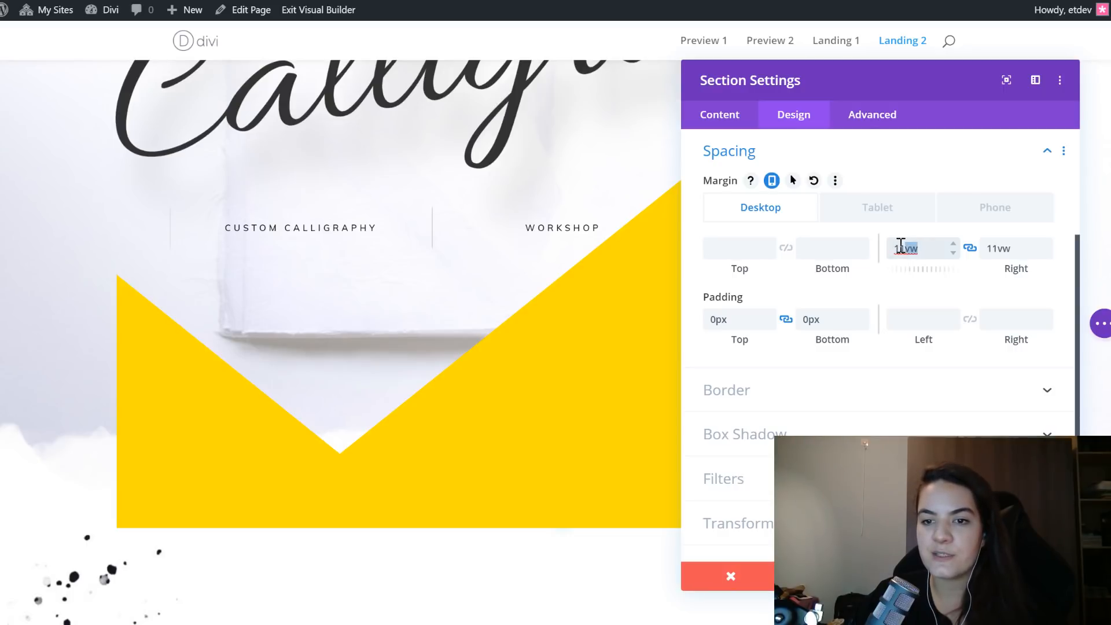
pyautogui.click(1012, 249)
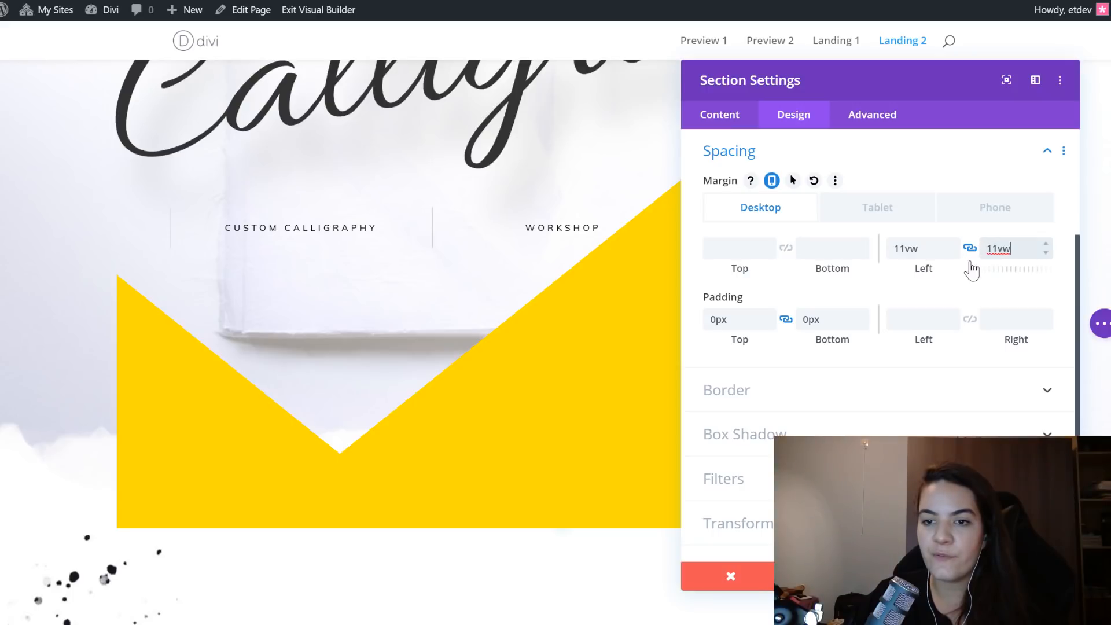
pyautogui.click(915, 239)
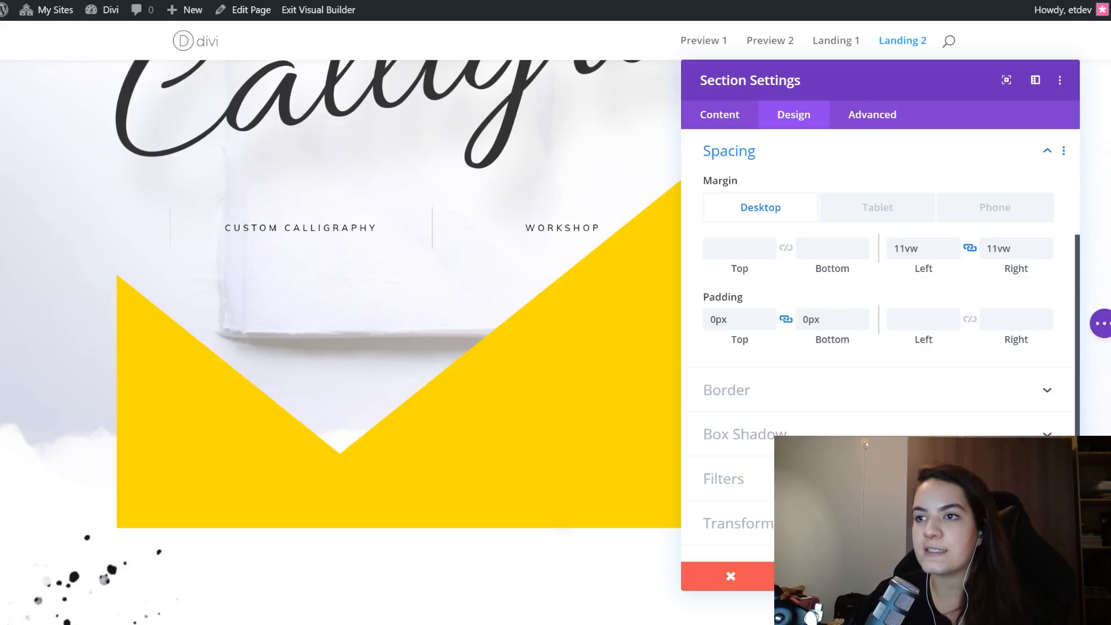
# - Rotate the section 270deg in its own plane with the Transform settings
pyautogui.click(745, 523)
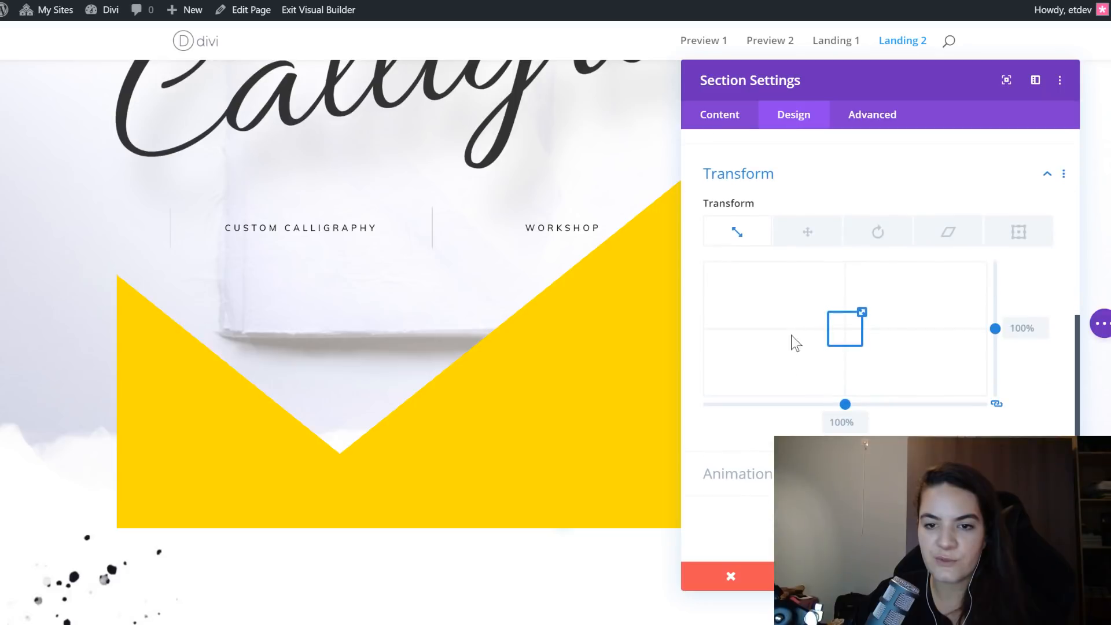
pyautogui.click(862, 241)
pyautogui.click(752, 423)
pyautogui.write('270deg')
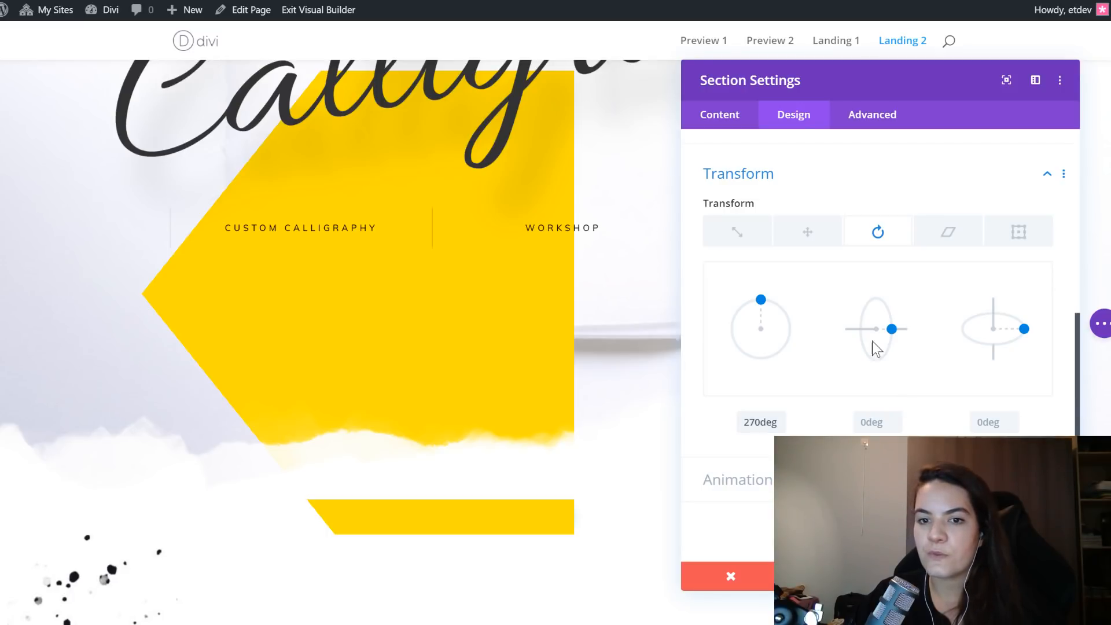
# - Paste the copied transform styles onto the section, translating it 50vw horizontally and -40vw vertically on desktop
pyautogui.click(807, 232)
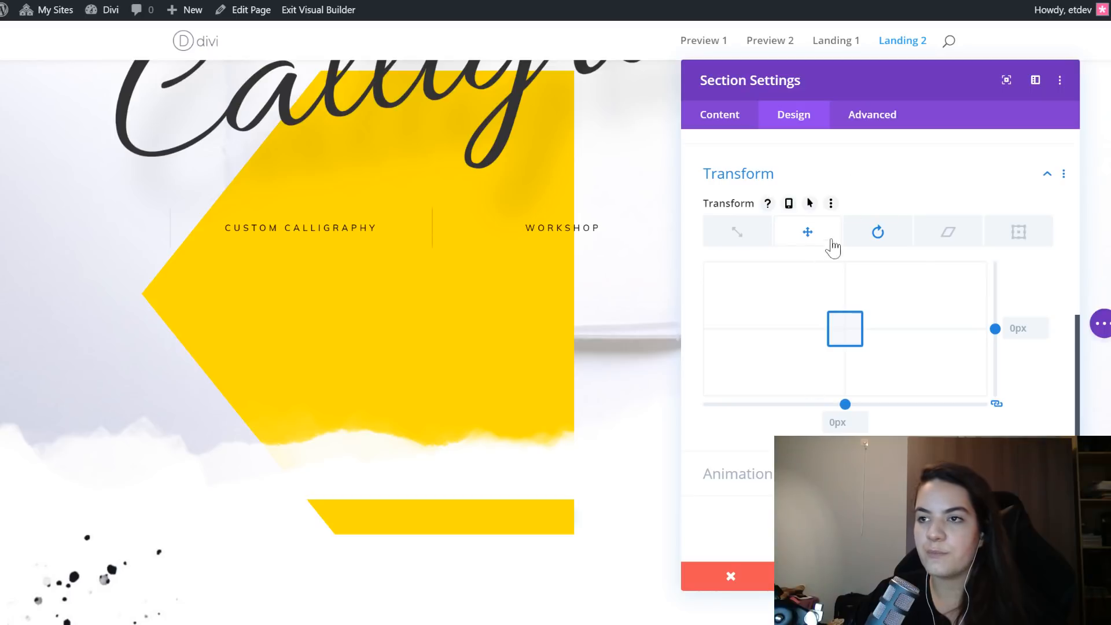
pyautogui.rightClick(821, 162)
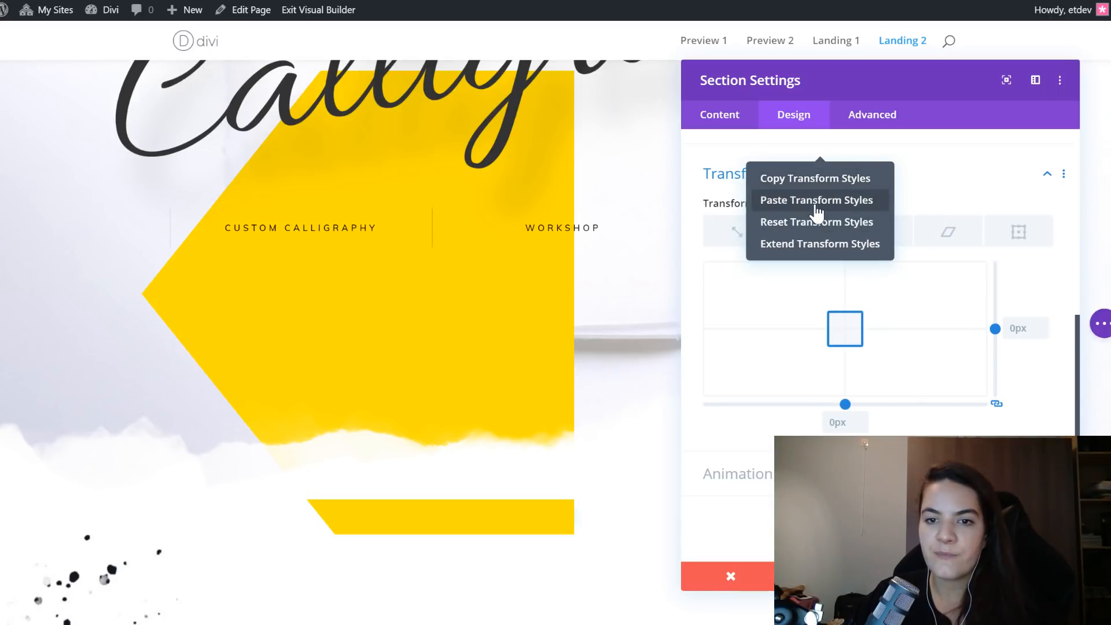
pyautogui.click(816, 200)
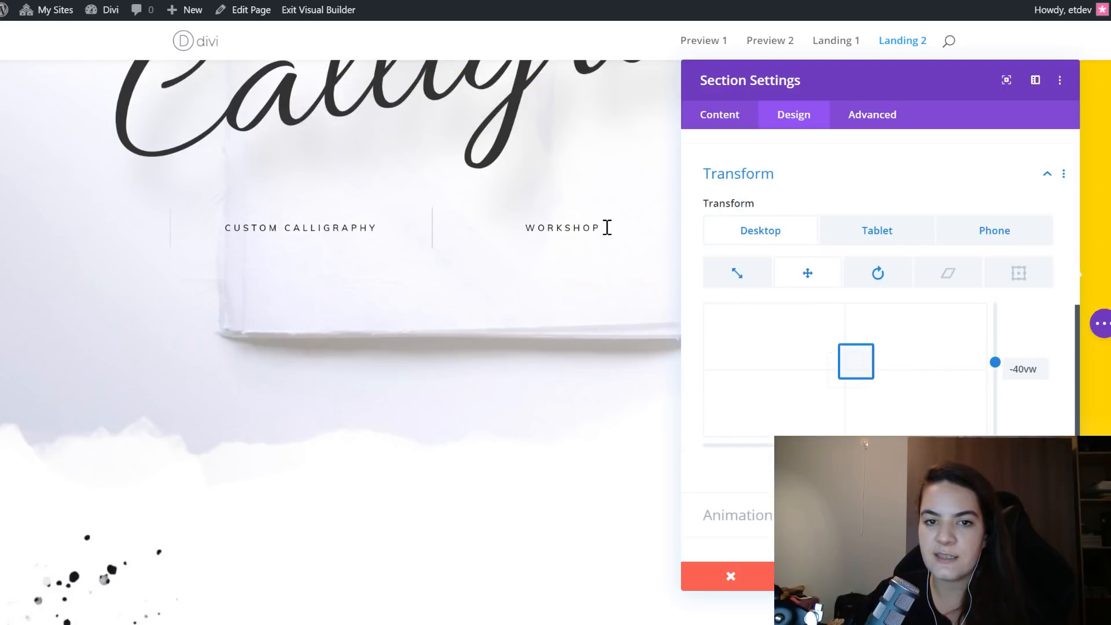
pyautogui.scroll(4, 605, 228)
pyautogui.moveTo(850, 95); pyautogui.dragTo(544, 105)
pyautogui.scroll(-5, 712, 414)
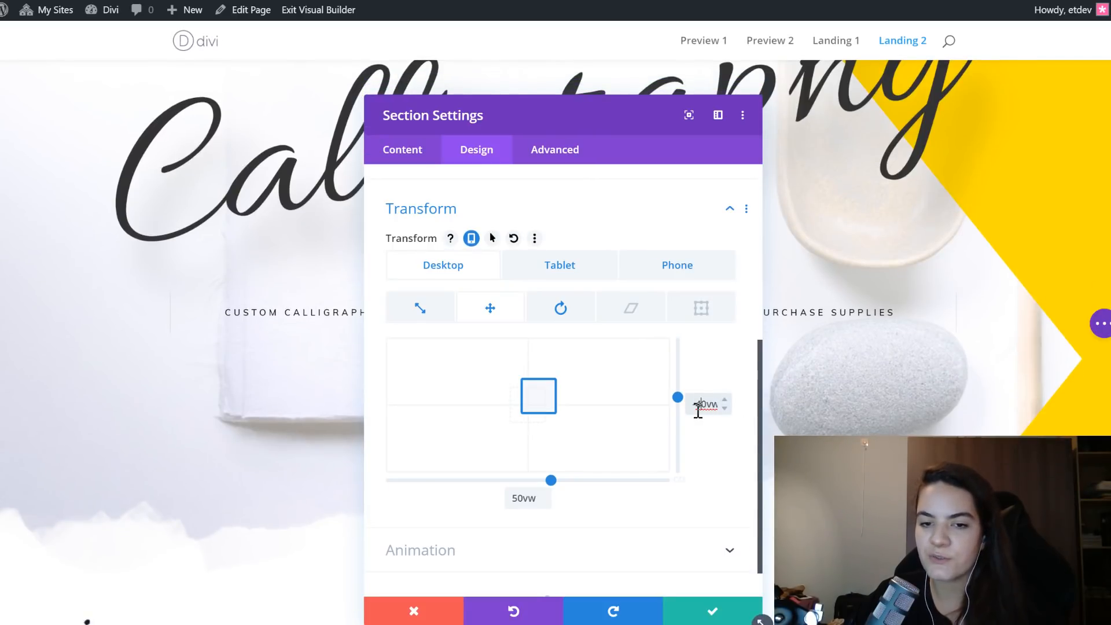
# - Check the section's tablet and phone translate values and the yellow shape's phone preview, and save the section settings
pyautogui.click(542, 268)
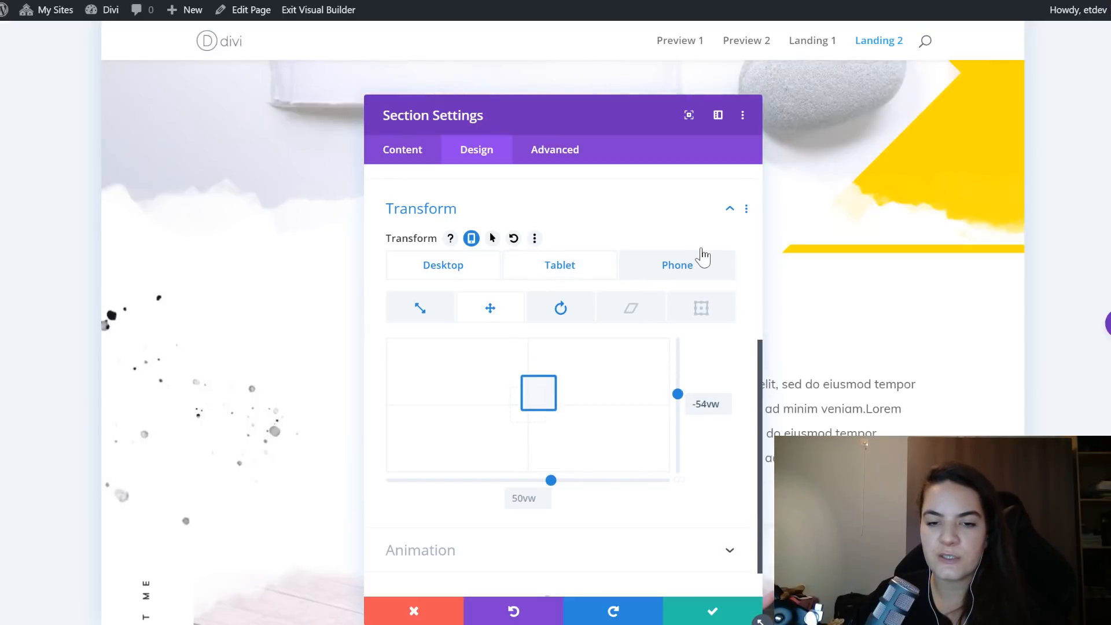
pyautogui.click(699, 263)
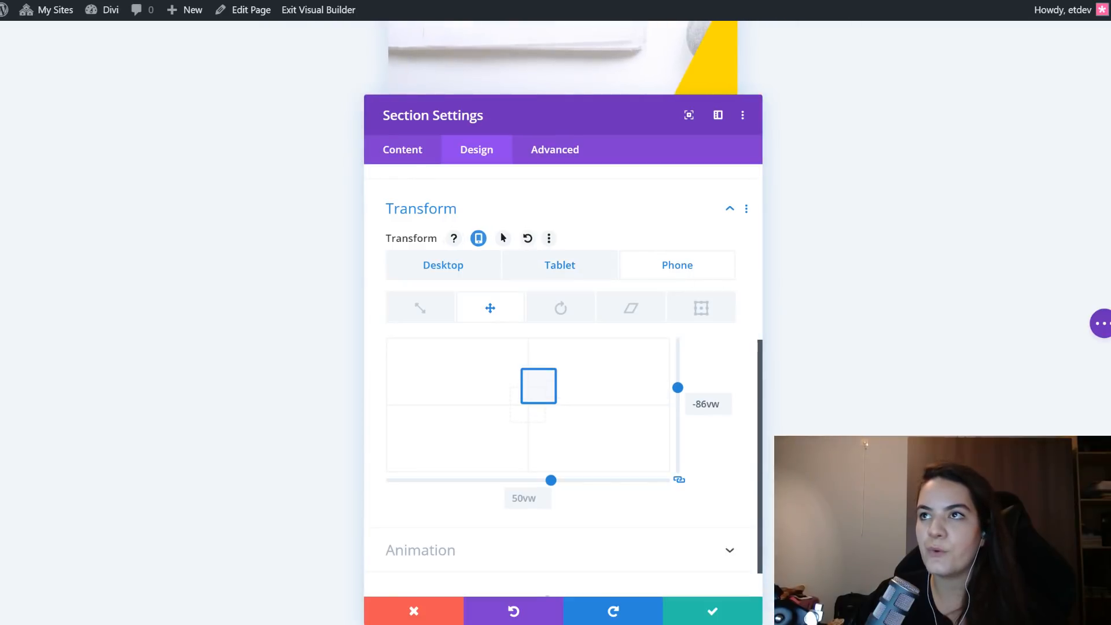
pyautogui.moveTo(702, 99); pyautogui.dragTo(443, 75)
pyautogui.scroll(5, 765, 222)
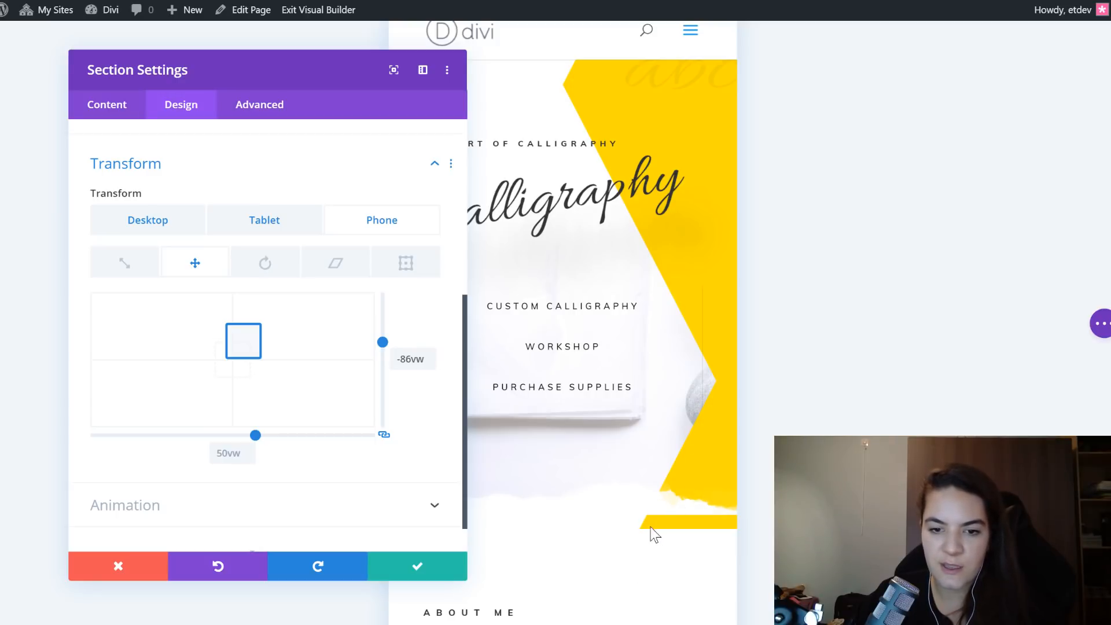
pyautogui.click(1099, 333)
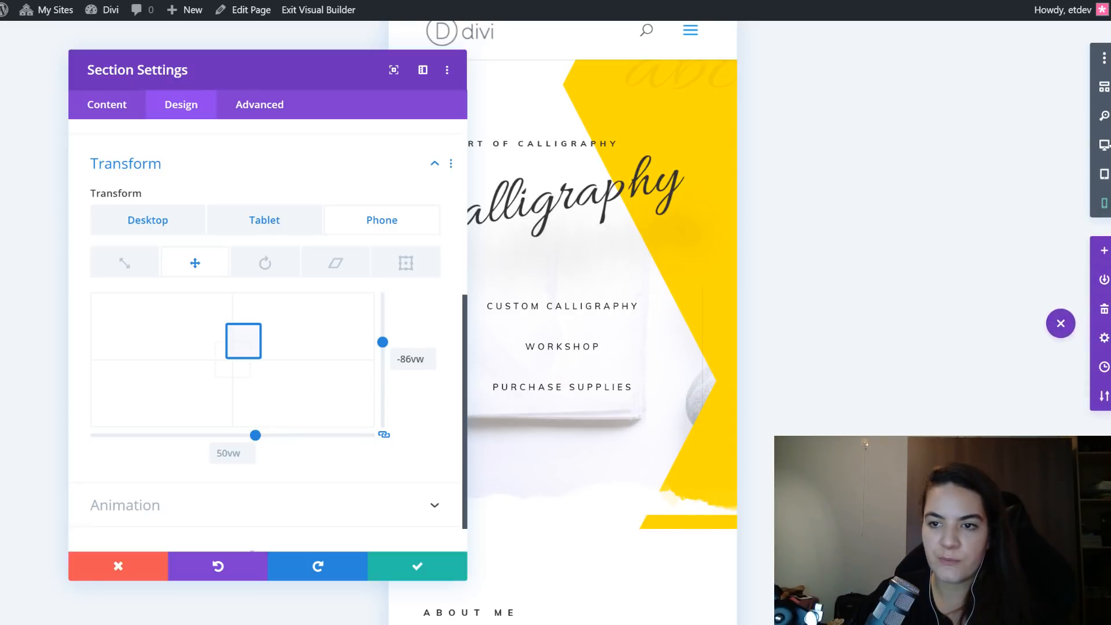
pyautogui.click(417, 566)
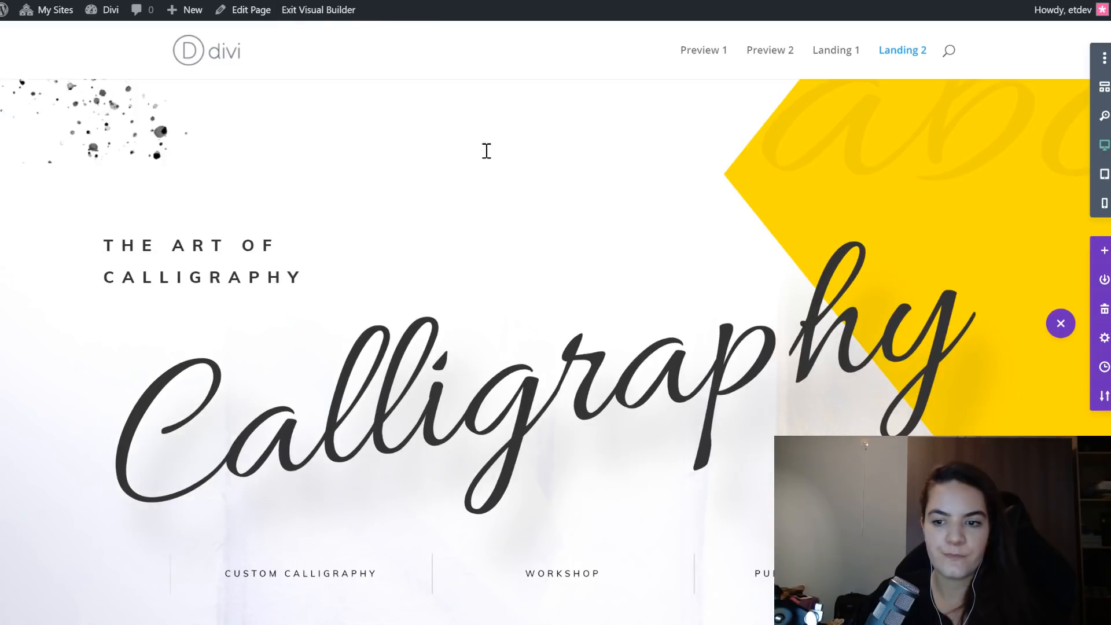
# - Examine the background shapes behind the hero and closing sections on the finished Preview 1 and Preview 2 pages
pyautogui.hotkey('ctrl', 'Tab')
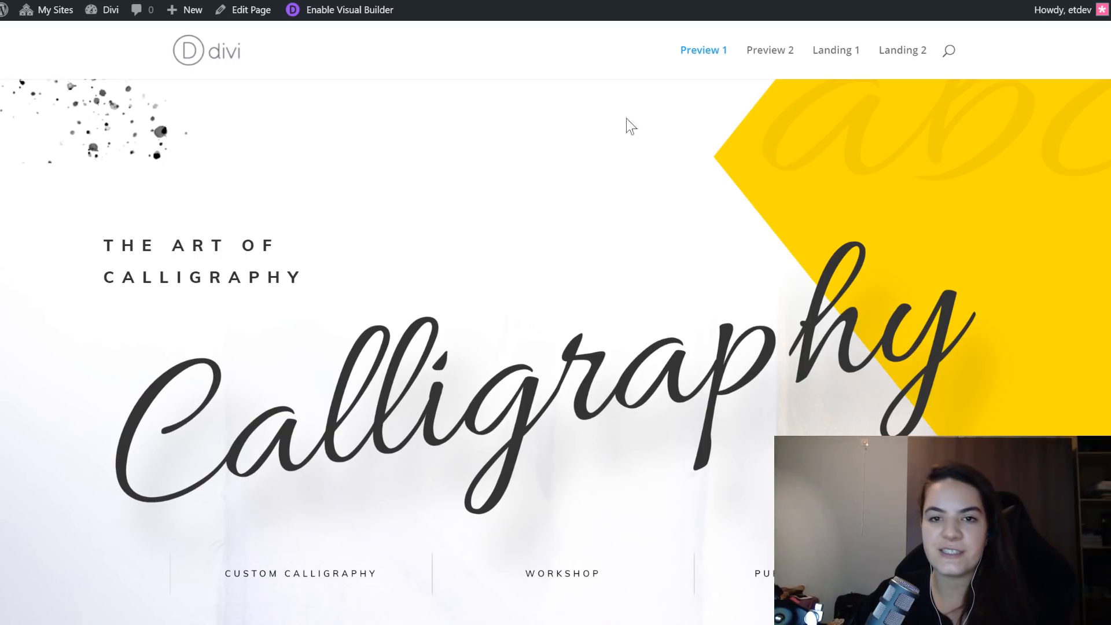
pyautogui.scroll(-6, 759, 42)
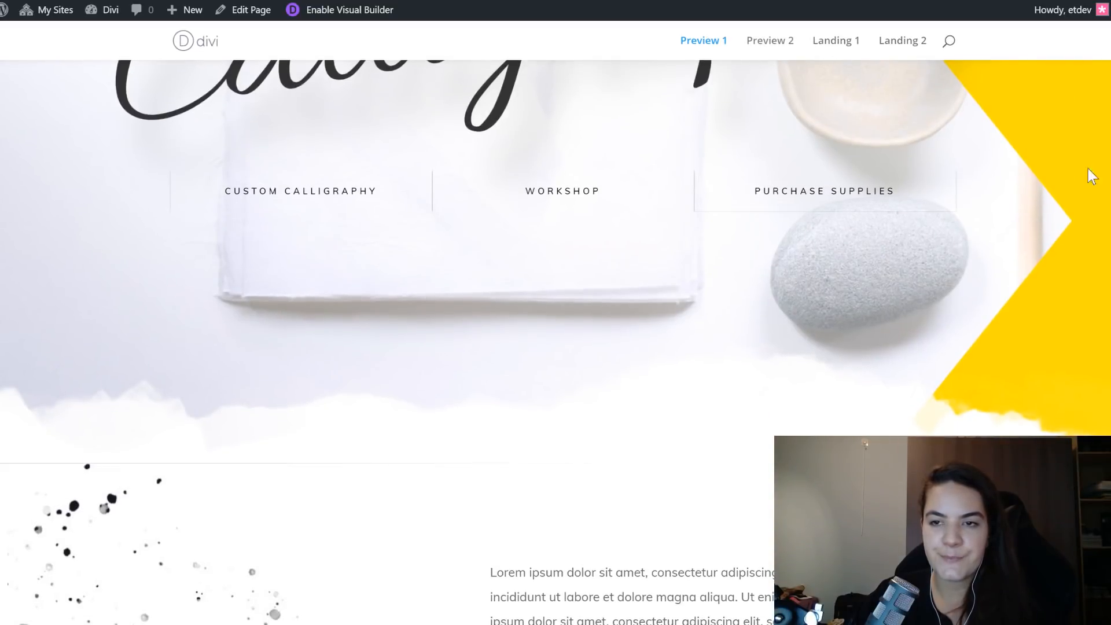
pyautogui.click(770, 41)
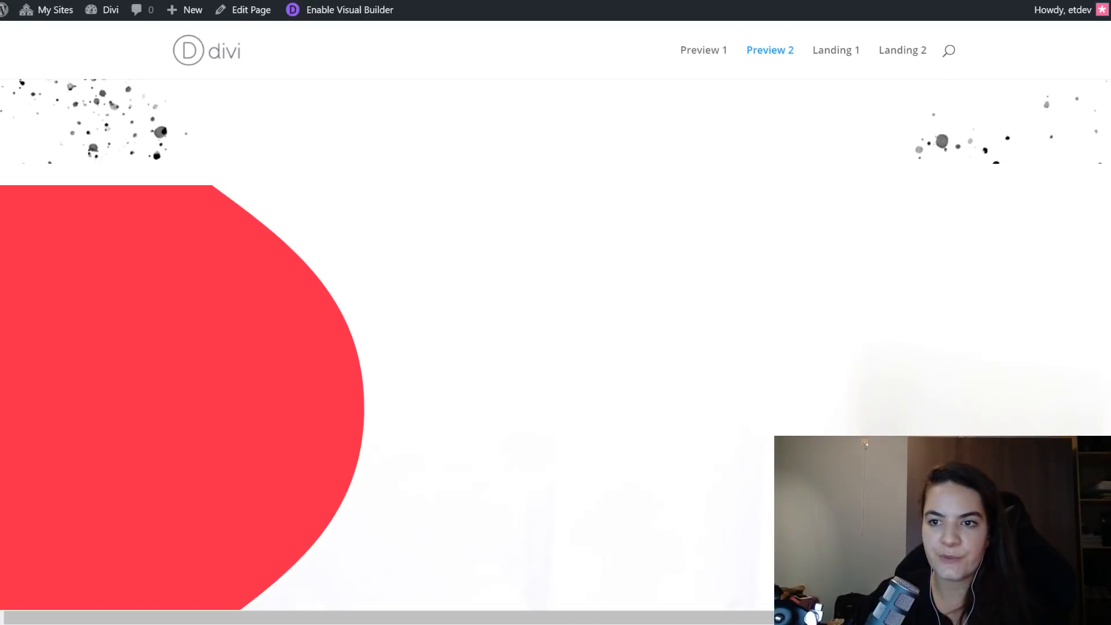
pyautogui.scroll(-6, 770, 41)
pyautogui.scroll(-5, 556, 341)
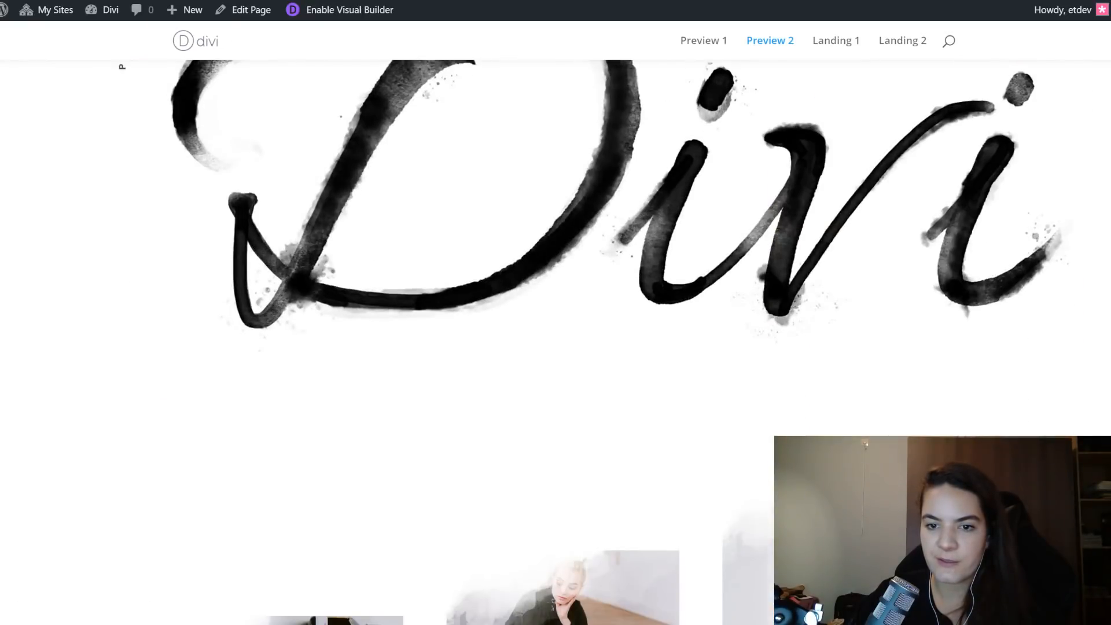
pyautogui.scroll(-10, 555, 341)
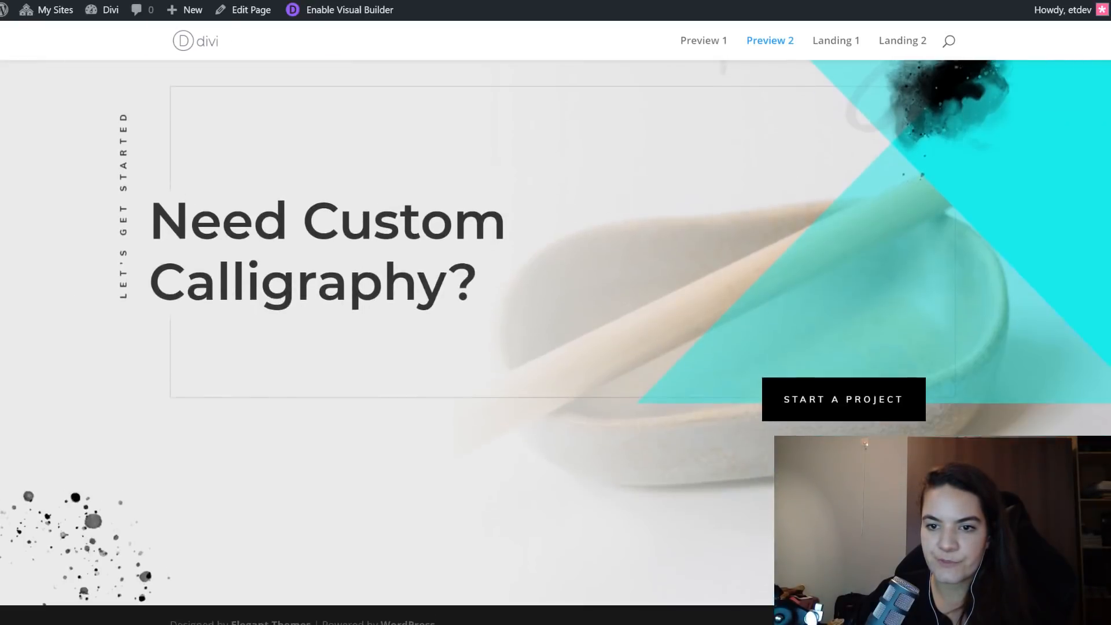
pyautogui.scroll(8, 555, 342)
pyautogui.scroll(15, 555, 342)
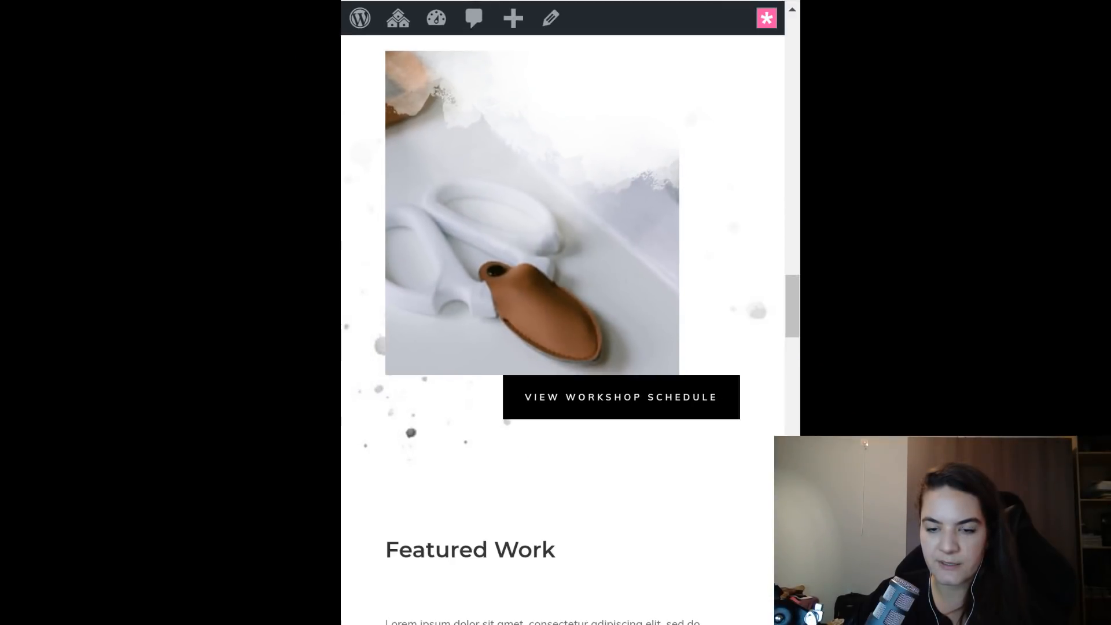
# - Examine Preview 2's hero at phone width, and open Preview 1 to inspect the shape behind its Need Custom Calligraphy section
pyautogui.moveTo(788, 317); pyautogui.dragTo(751, 45)
pyautogui.click(727, 65)
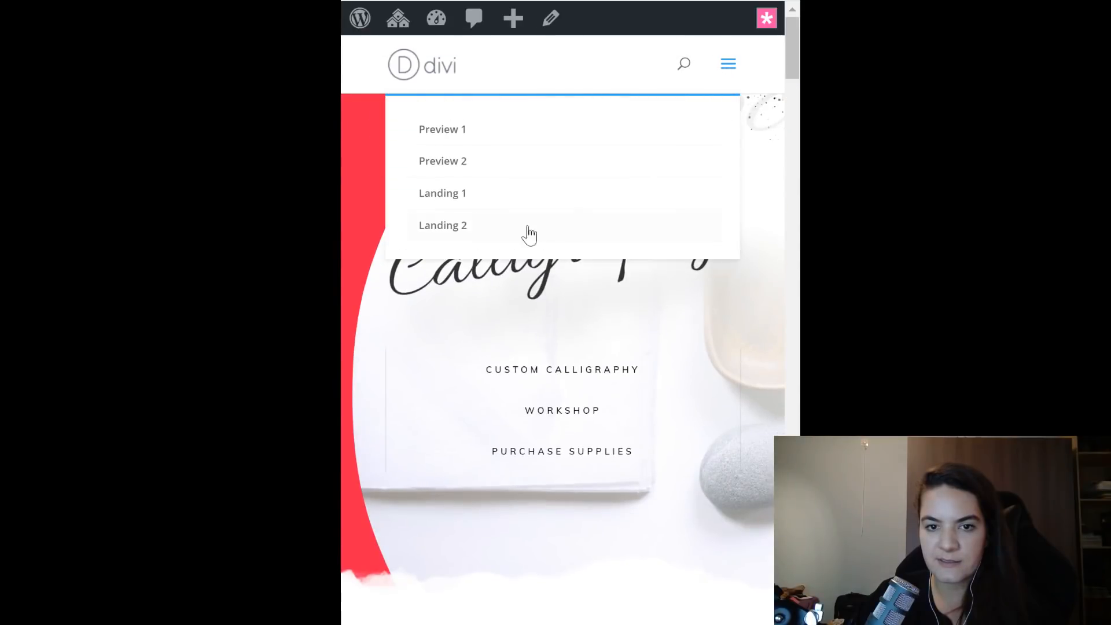
pyautogui.click(451, 141)
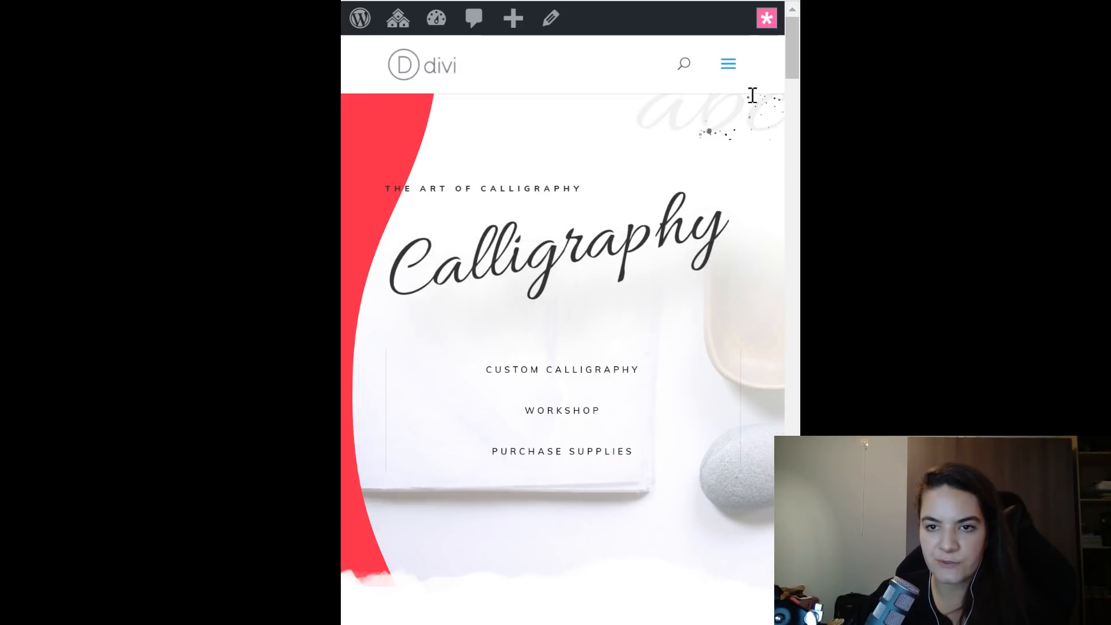
pyautogui.moveTo(790, 53); pyautogui.dragTo(757, 590)
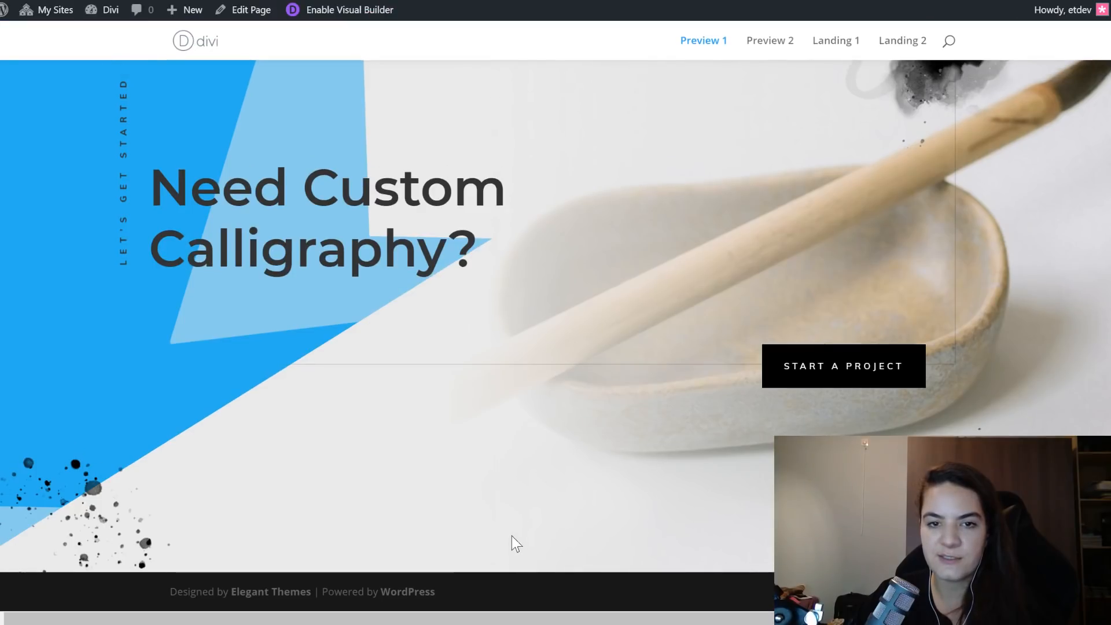
pyautogui.scroll(10, 609, 279)
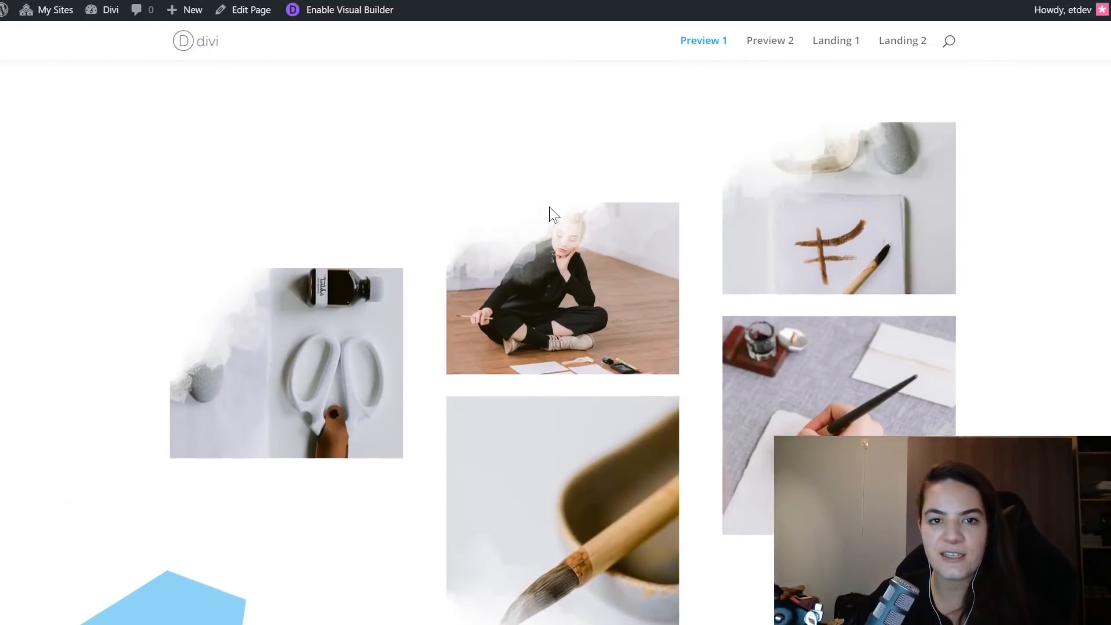
pyautogui.scroll(10, 541, 228)
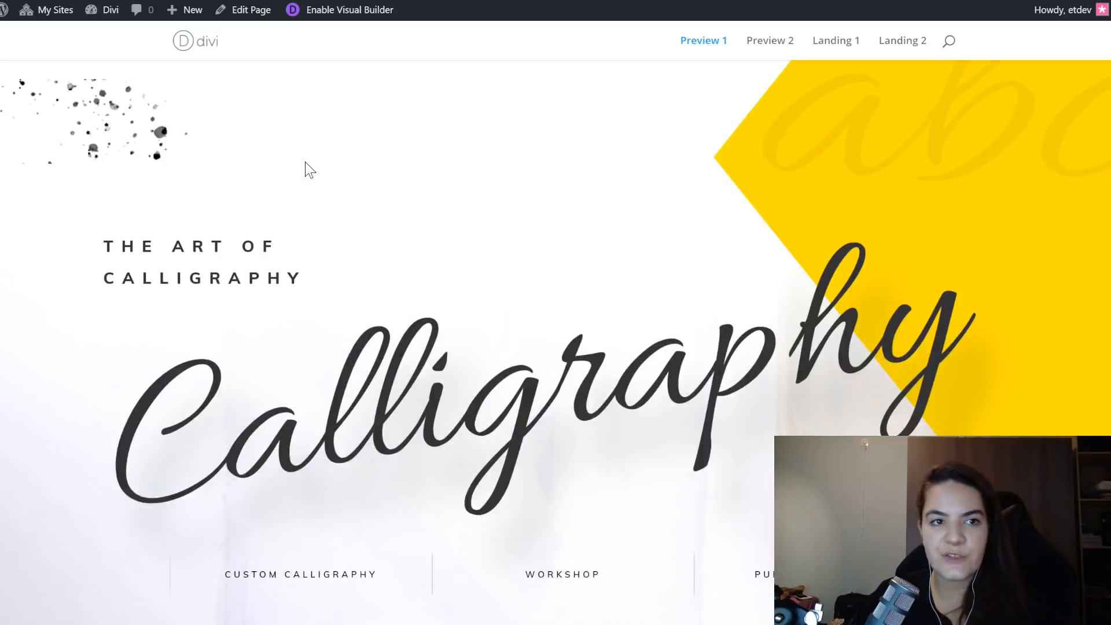
# - Return to Landing 2 and insert a new Regular section below the Need Custom Calligraphy section
pyautogui.hotkey('ctrl', 'Tab')
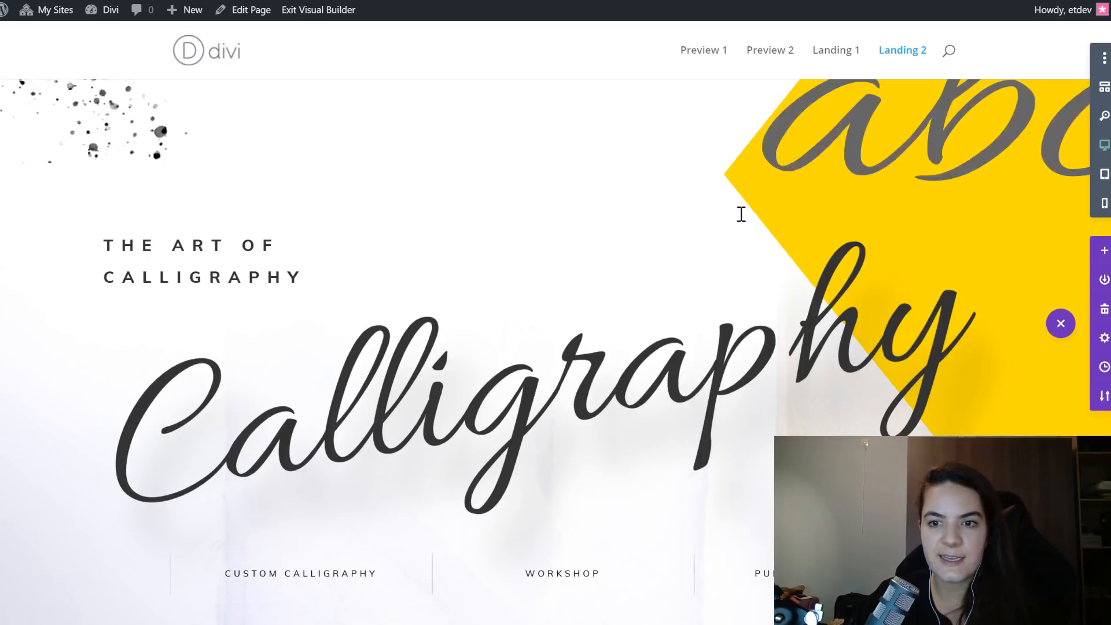
pyautogui.scroll(-15, 770, 243)
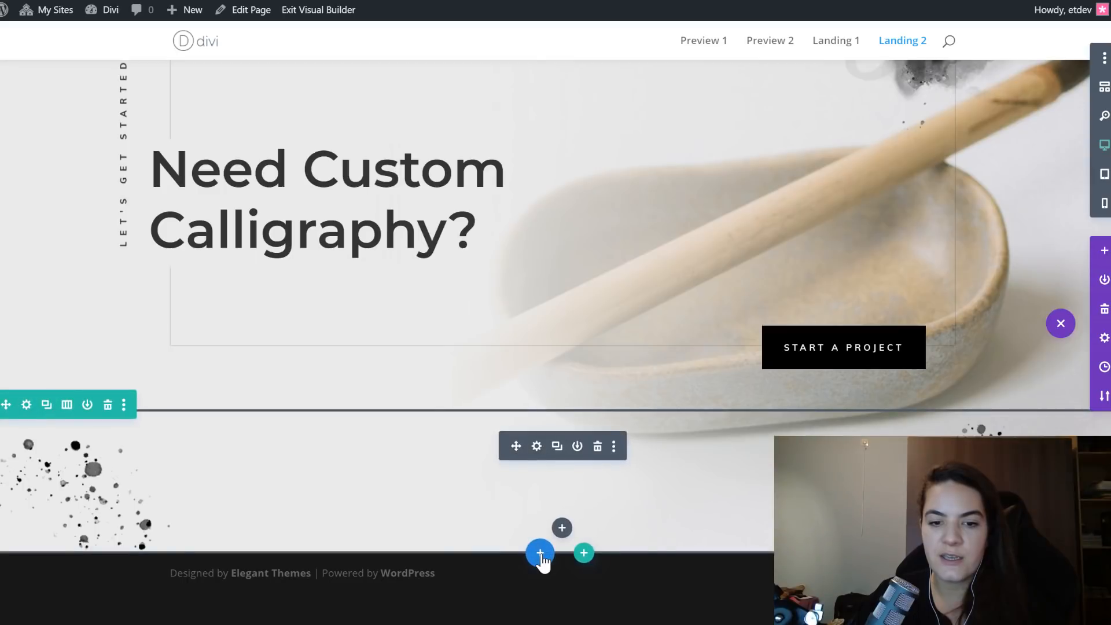
pyautogui.click(538, 553)
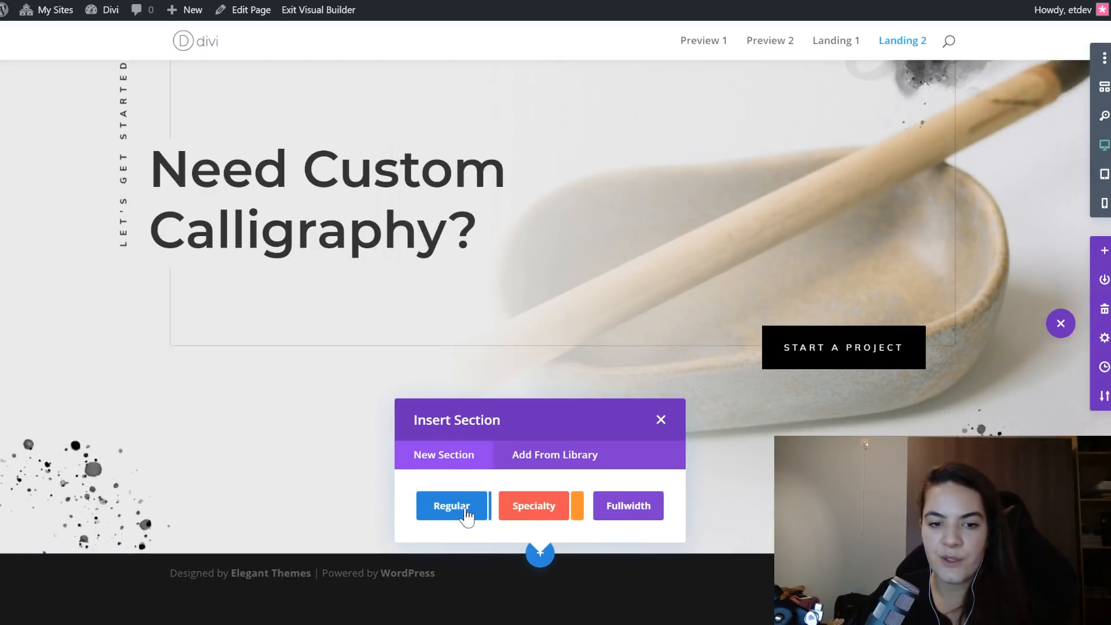
pyautogui.click(660, 420)
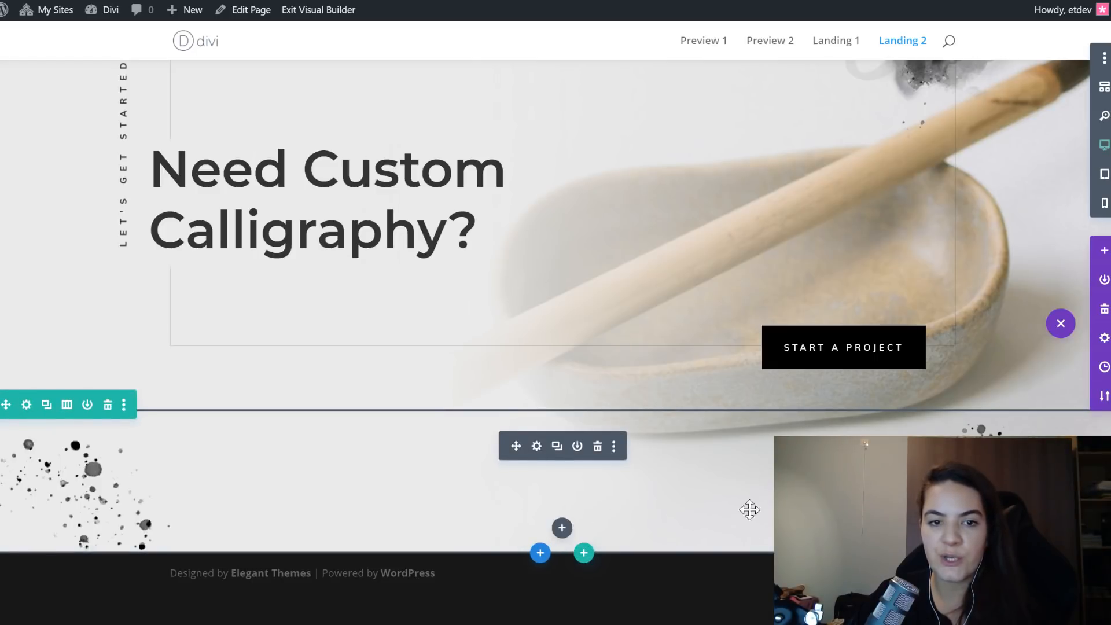
pyautogui.scroll(4, 664, 236)
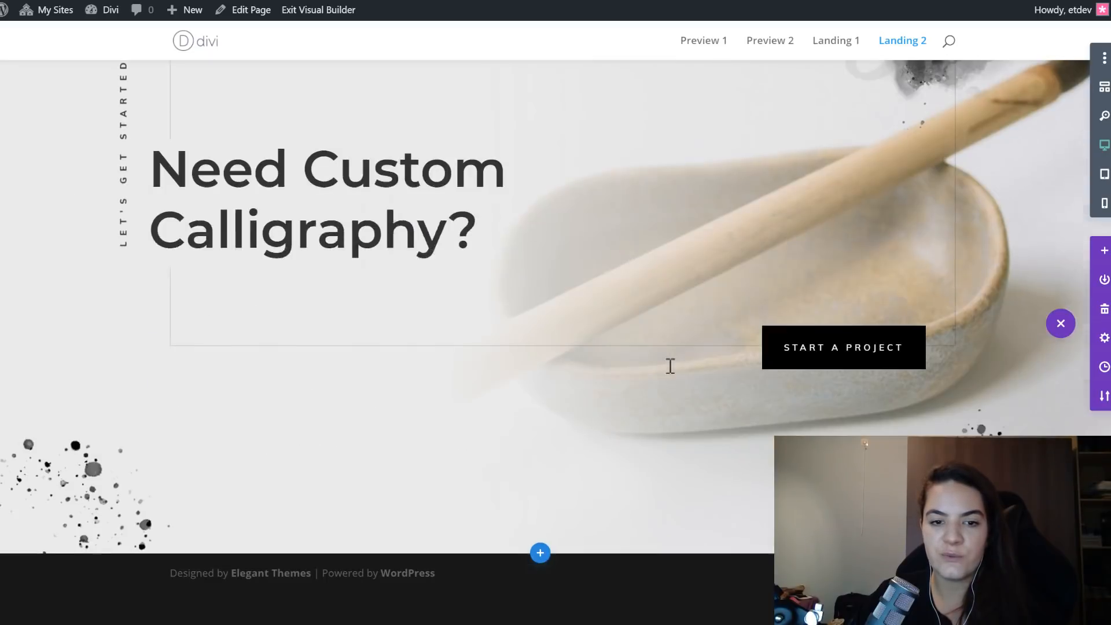
pyautogui.scroll(-4, 542, 238)
pyautogui.click(541, 554)
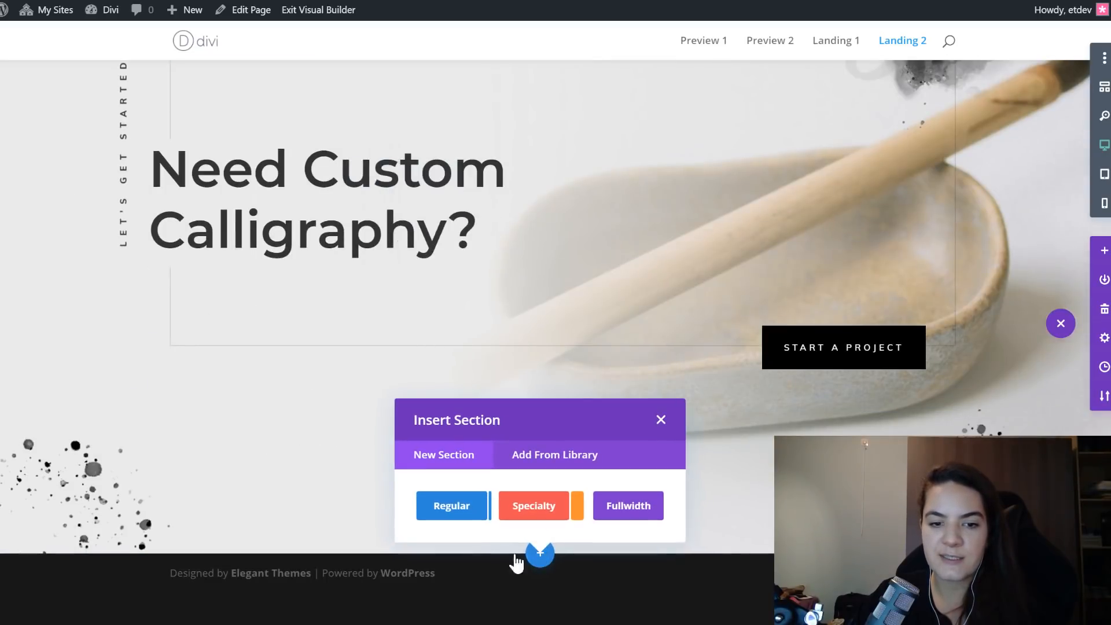
pyautogui.click(451, 506)
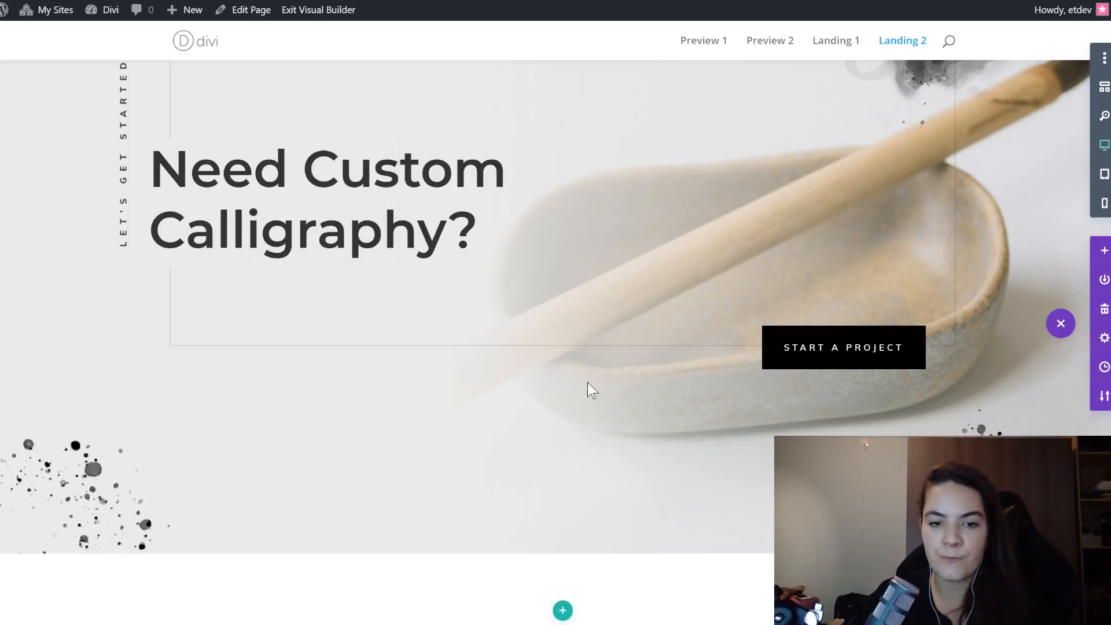
pyautogui.click(677, 276)
pyautogui.scroll(6, 665, 298)
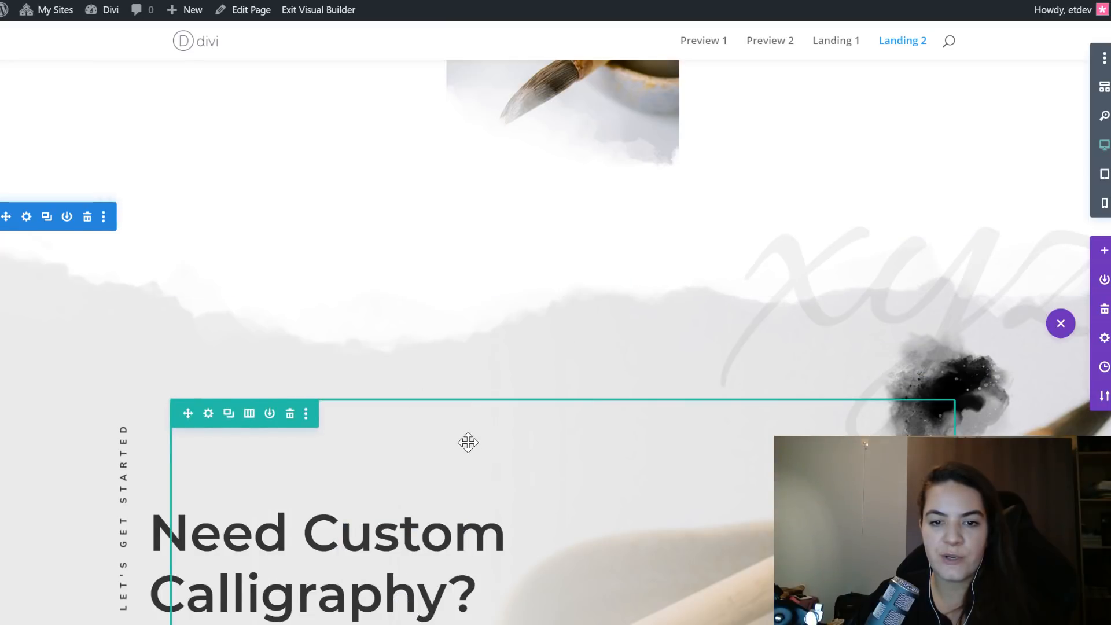
pyautogui.scroll(-8, 468, 443)
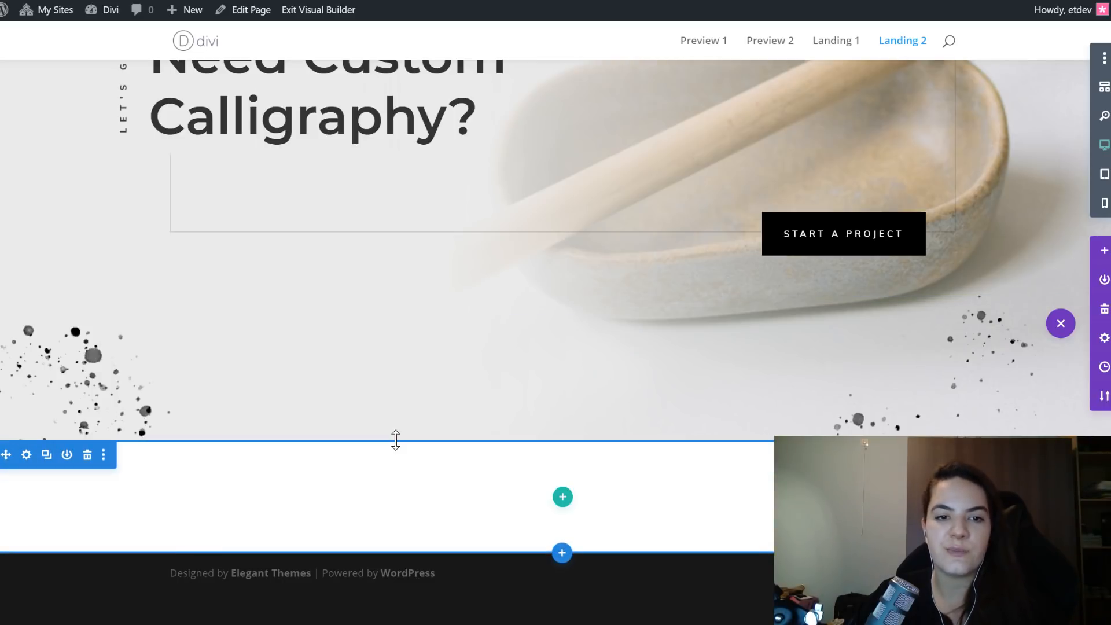
pyautogui.moveTo(379, 486); pyautogui.dragTo(241, 181)
pyautogui.scroll(-4, 503, 268)
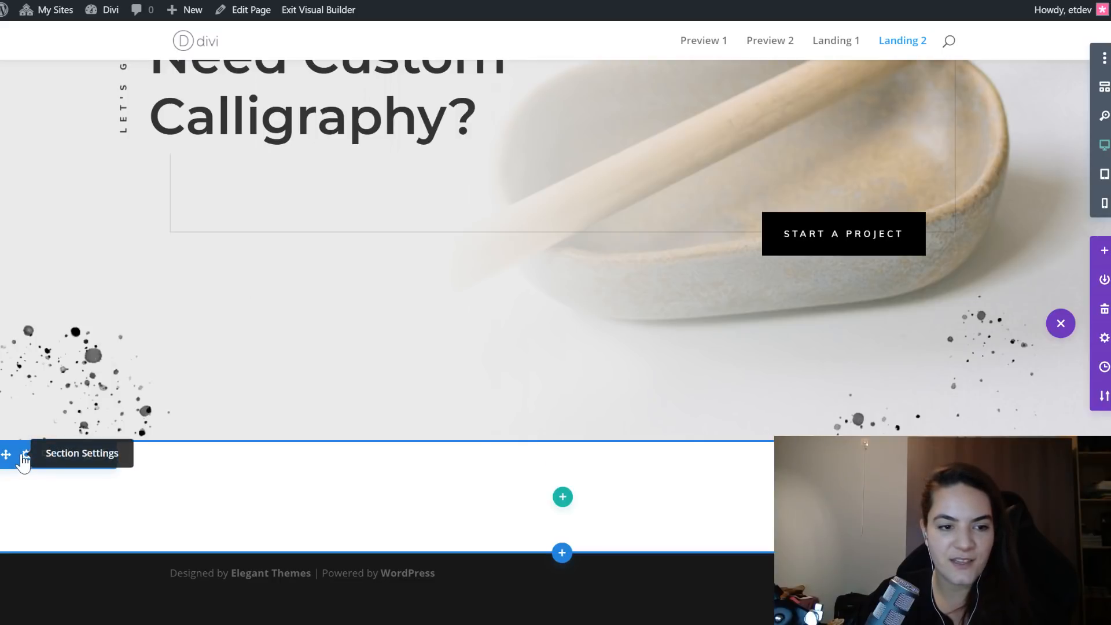
# - Open the settings of the new empty section and set its background color to the transparent rgba(255,255,255,0)
pyautogui.click(23, 457)
pyautogui.moveTo(265, 70); pyautogui.dragTo(673, 72)
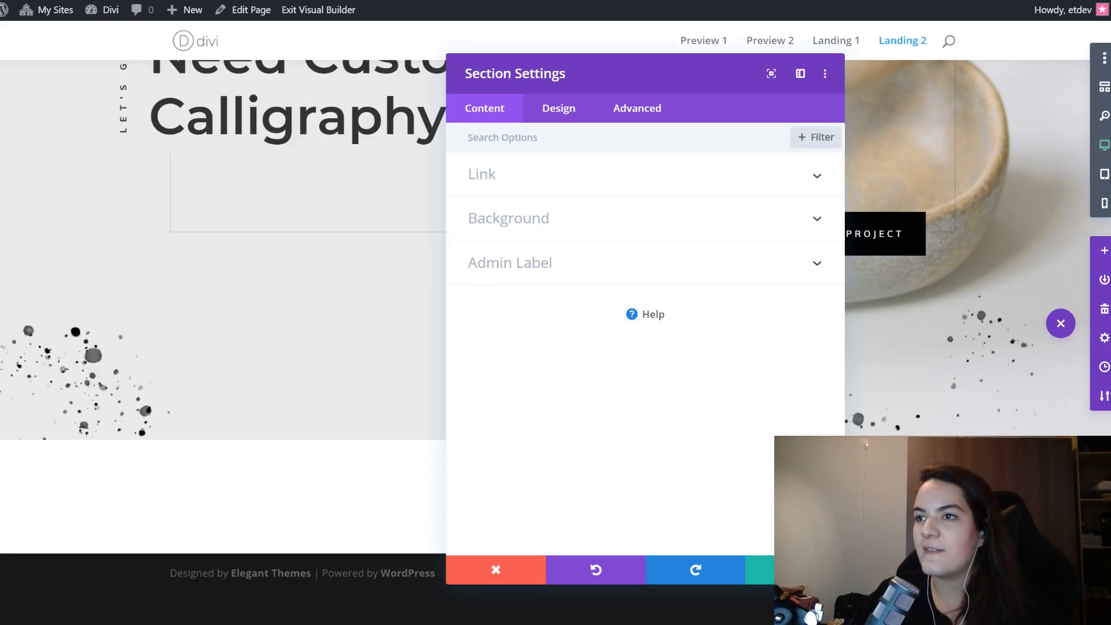
pyautogui.click(566, 223)
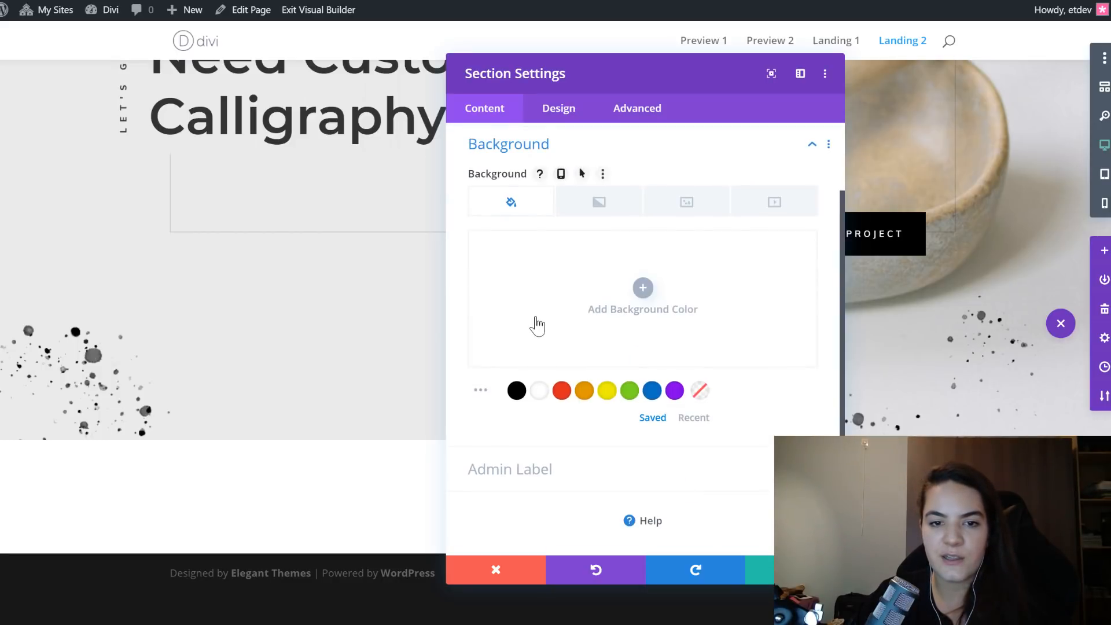
pyautogui.click(537, 325)
pyautogui.click(520, 249)
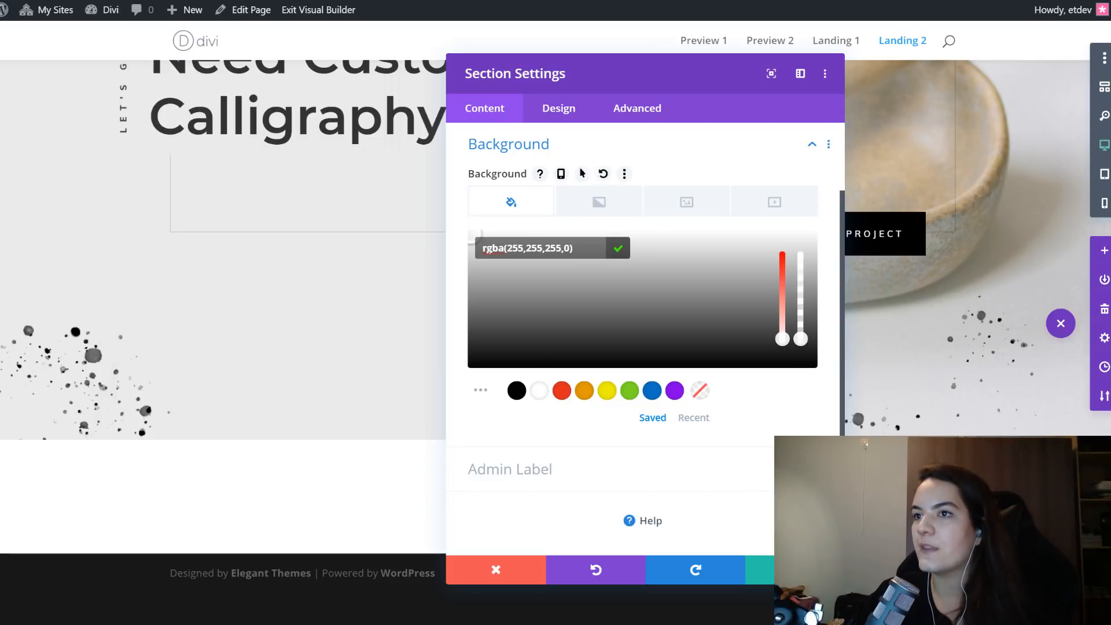
# - Give the section's bottom divider the two-tone style with overlapping slopes that cross in the middle
pyautogui.click(577, 109)
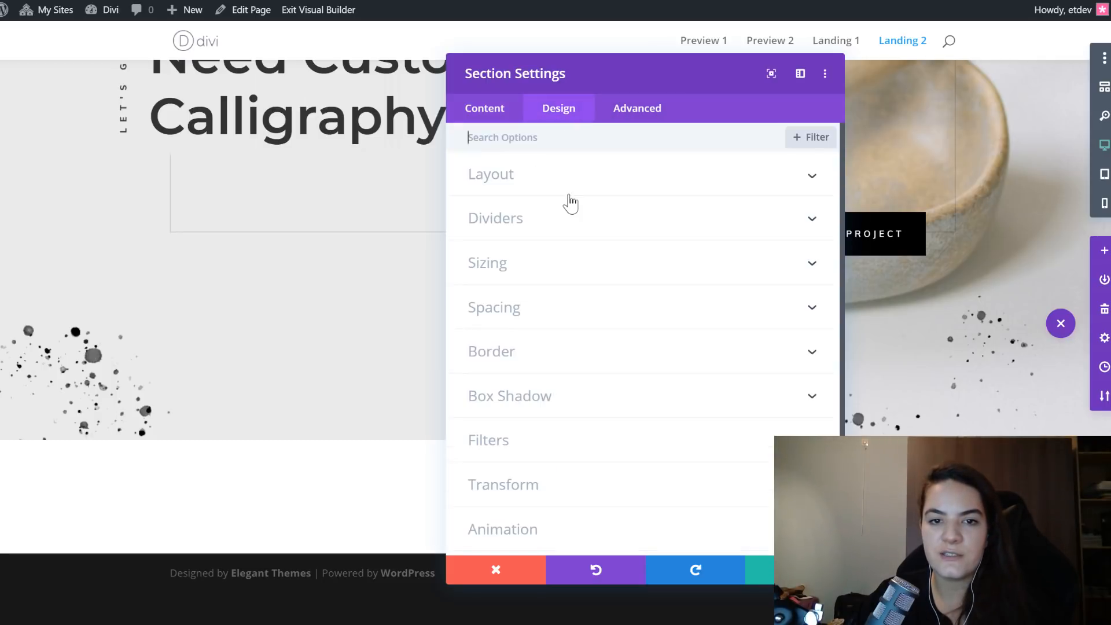
pyautogui.click(527, 225)
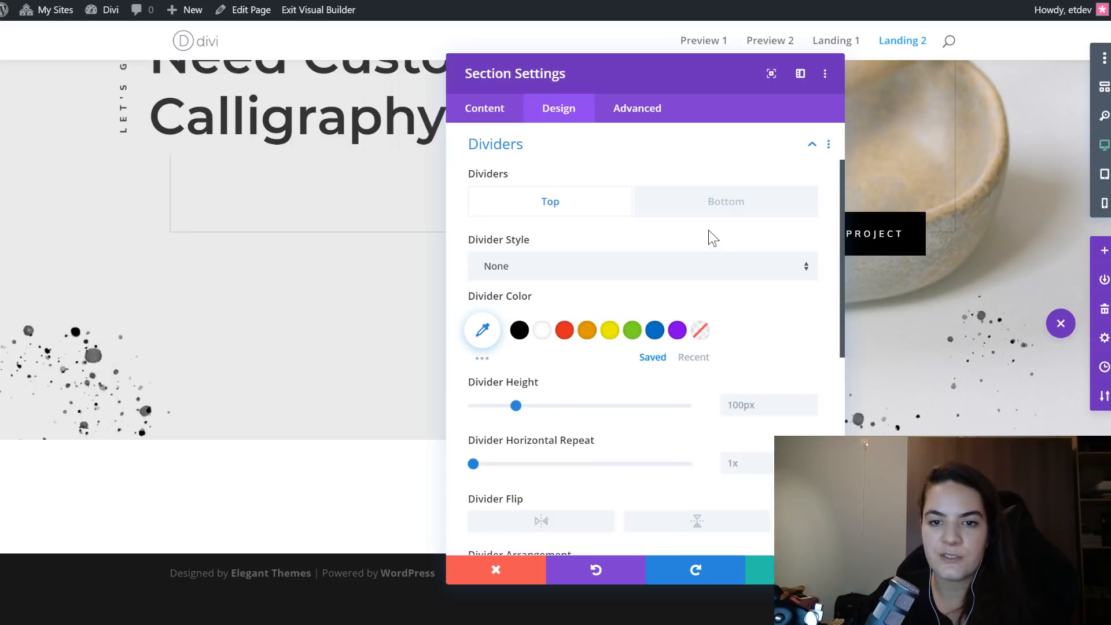
pyautogui.click(694, 203)
pyautogui.click(570, 269)
pyautogui.click(711, 246)
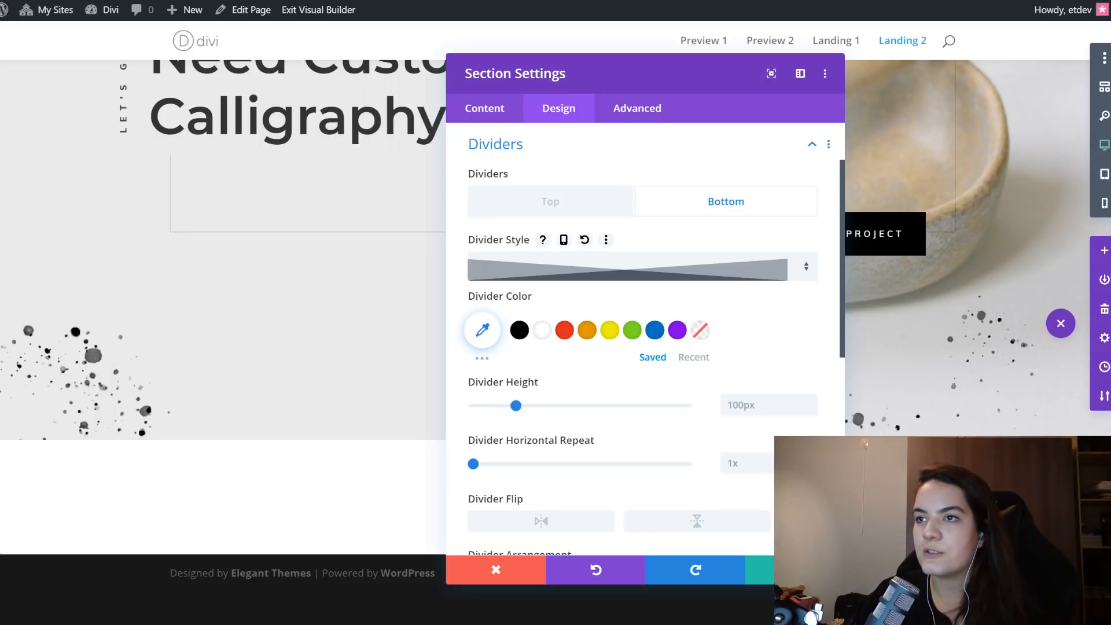
# - Set the bottom divider's color to the cyan #2bffe9
pyautogui.click(487, 331)
pyautogui.click(506, 334)
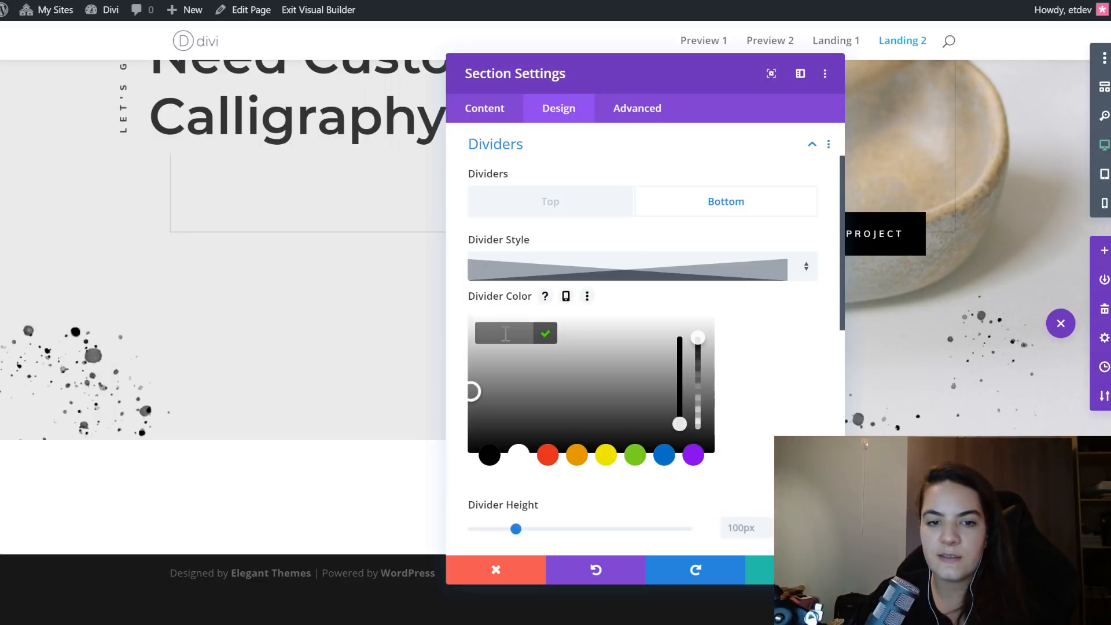
pyautogui.write('#2bffe9')
pyautogui.click(758, 373)
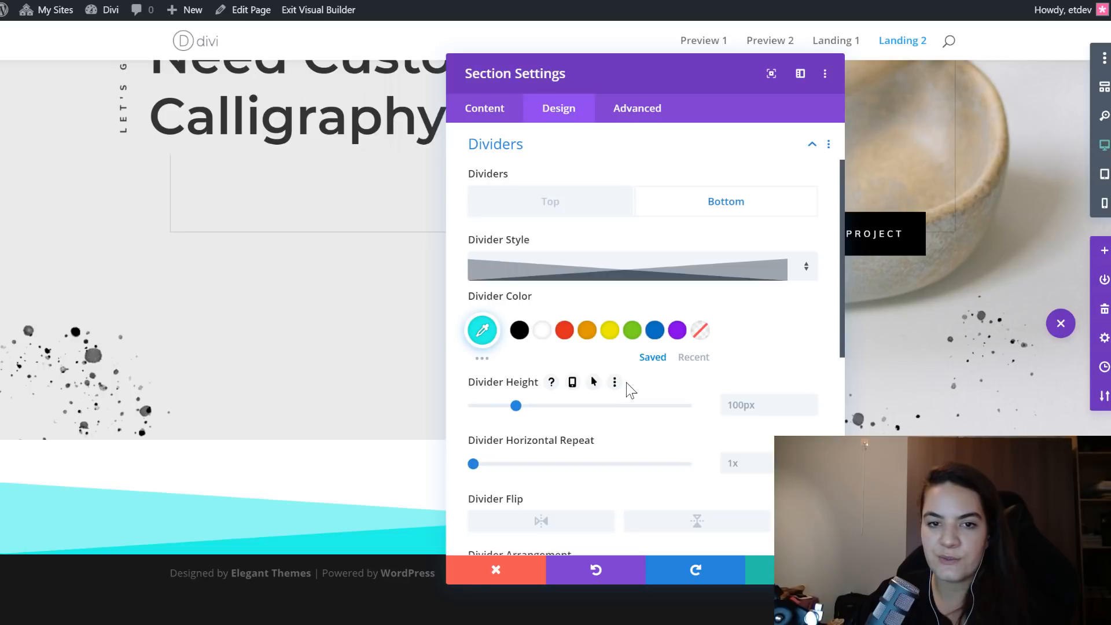
# - Paste the copied responsive height onto the bottom divider, 700px on desktop and 300px on tablet and phone
pyautogui.rightClick(626, 383)
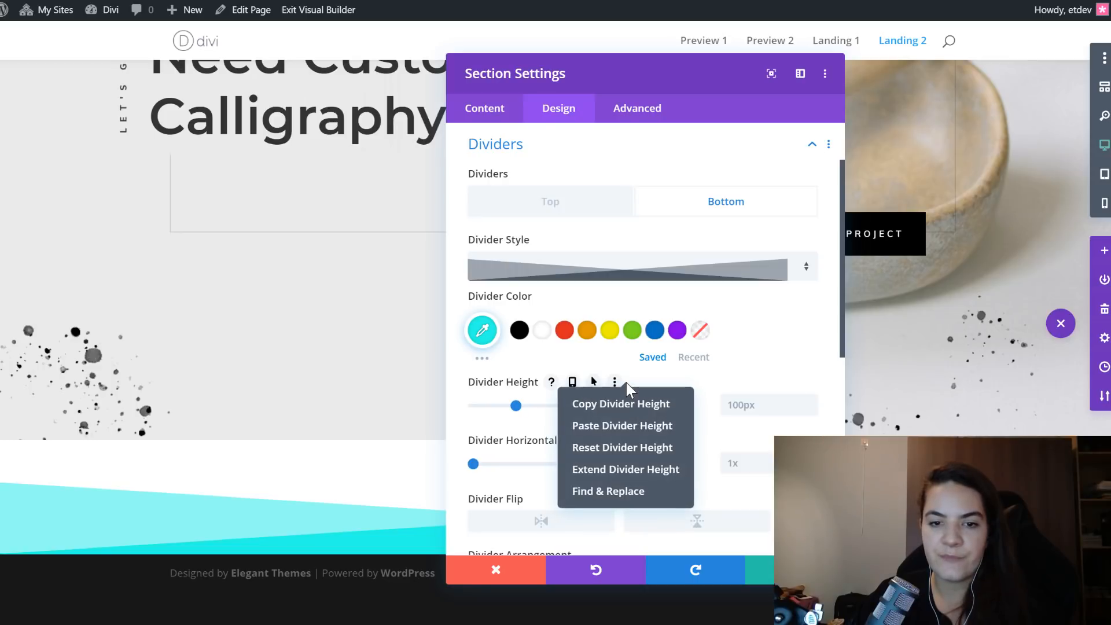
pyautogui.click(632, 426)
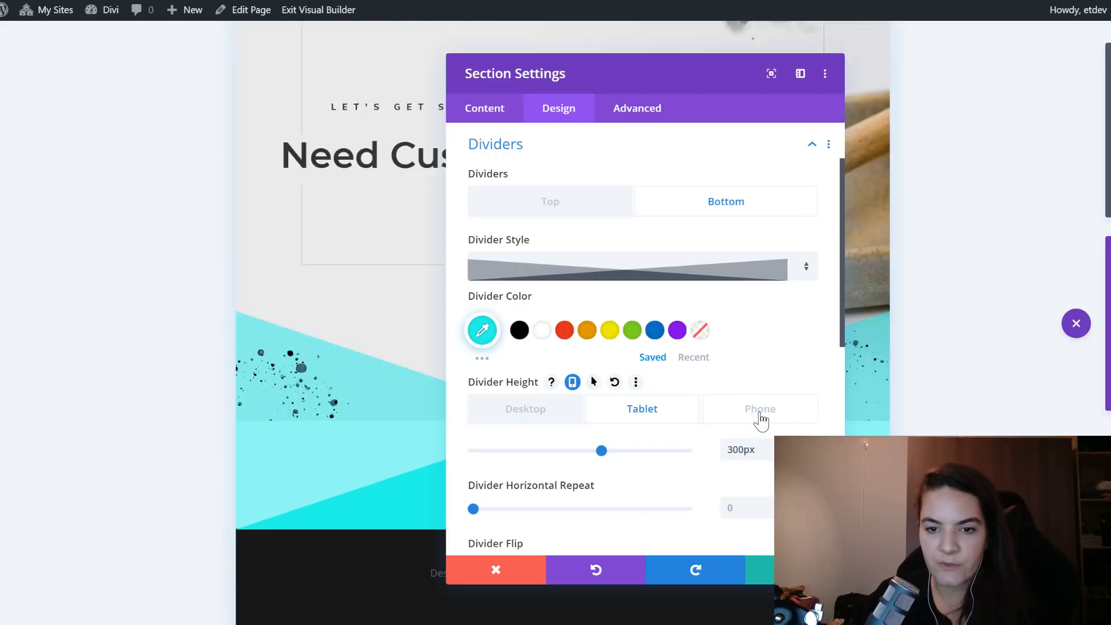
pyautogui.click(759, 410)
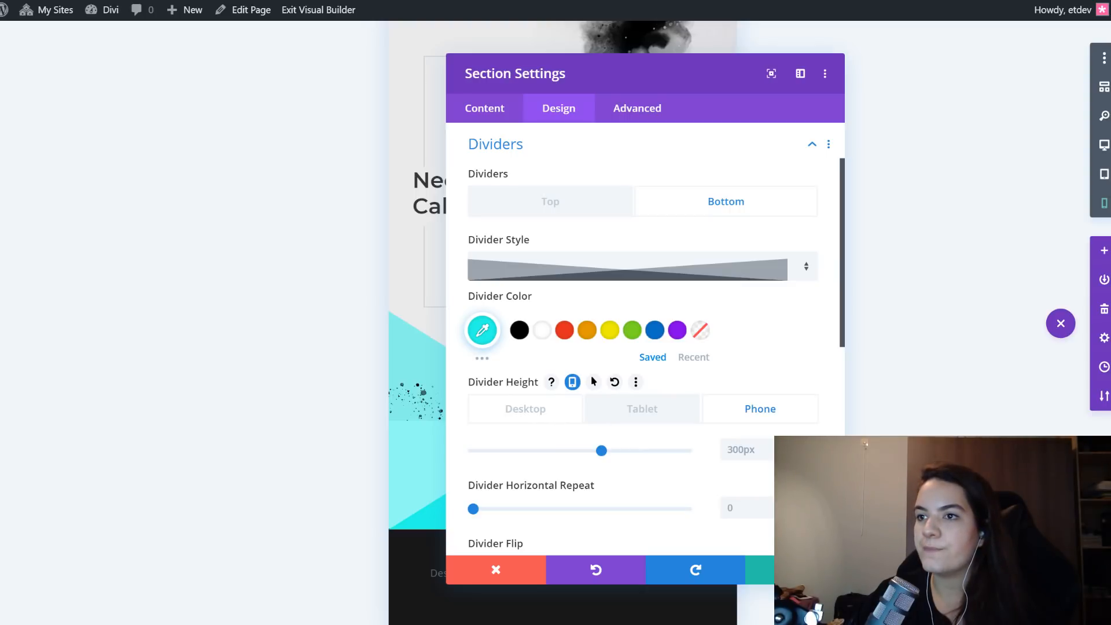
pyautogui.click(525, 409)
# - Compare both arrangements of the bottom divider and set it to On Top Of Section Content
pyautogui.scroll(-2, 652, 431)
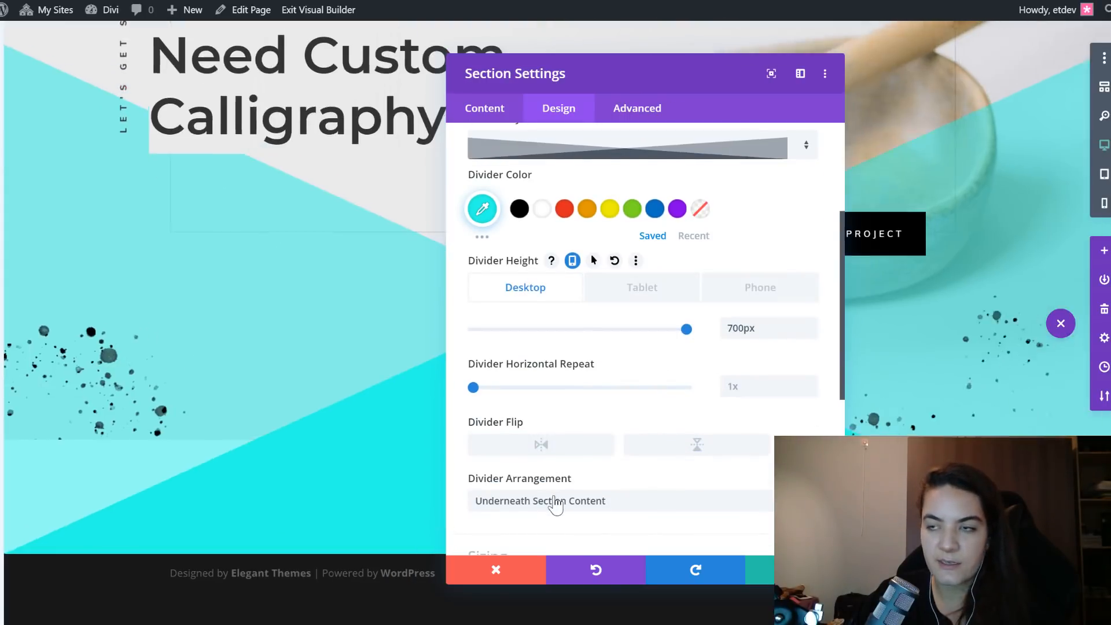
pyautogui.click(553, 503)
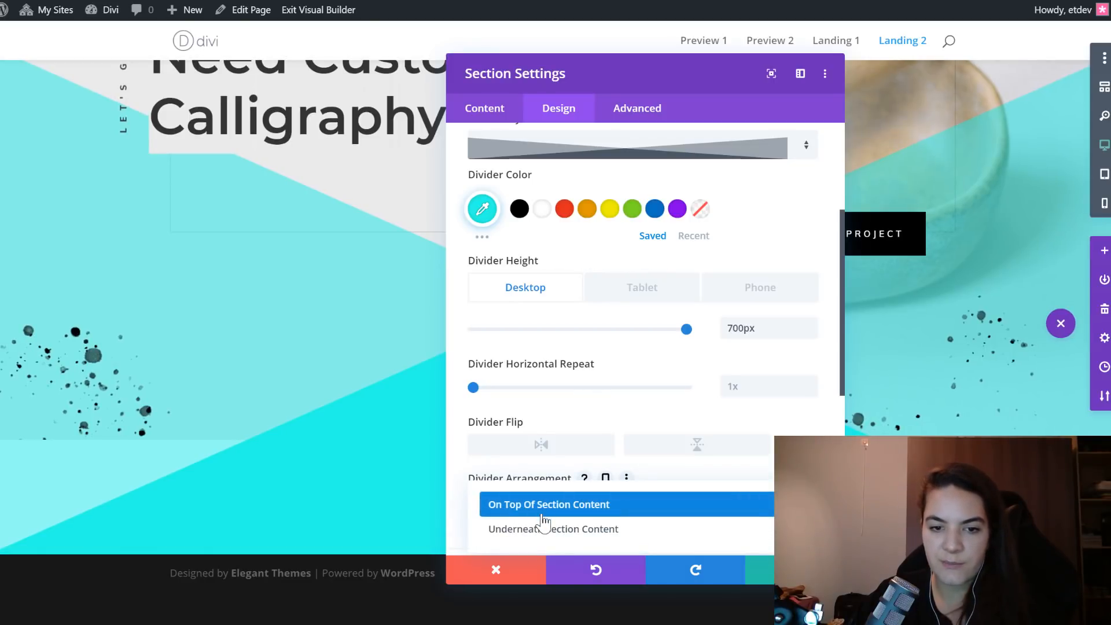
pyautogui.click(544, 513)
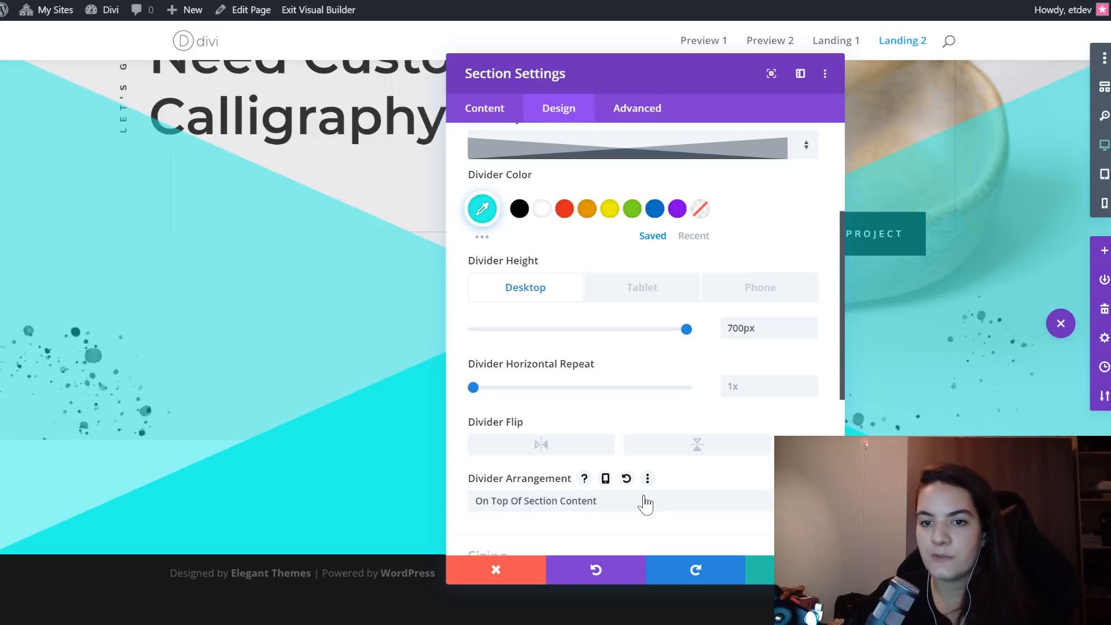
pyautogui.click(647, 504)
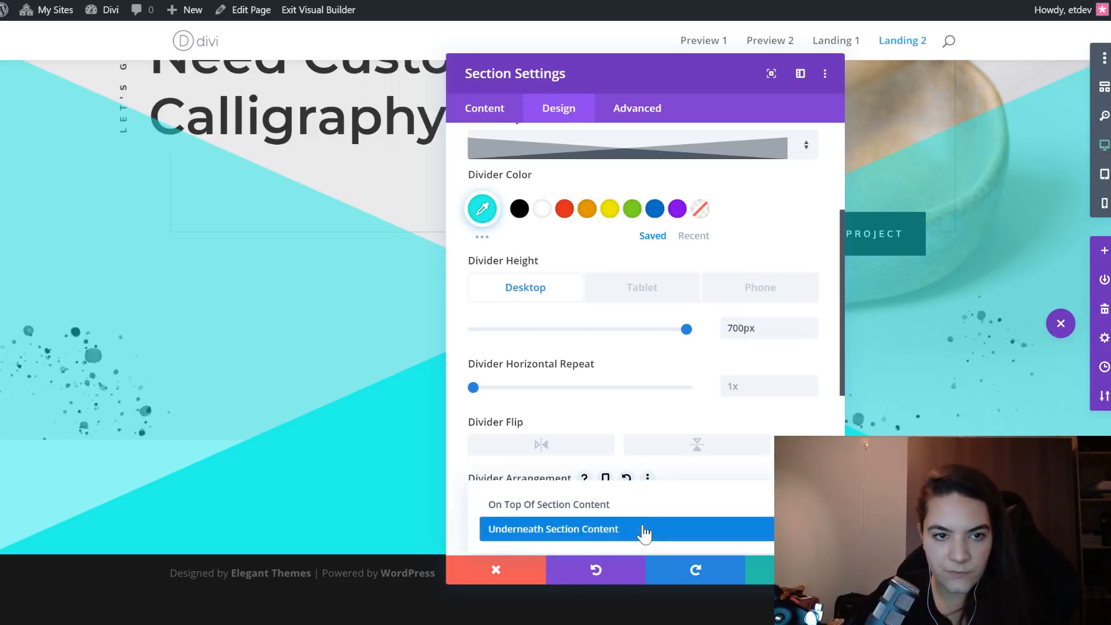
pyautogui.click(640, 529)
pyautogui.click(627, 513)
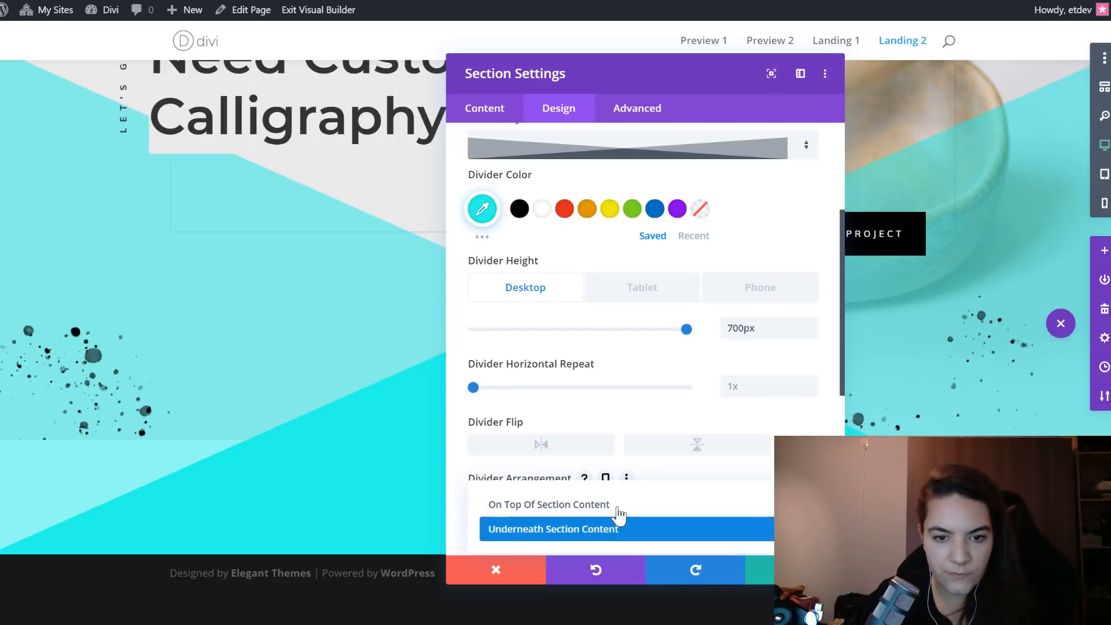
pyautogui.click(617, 504)
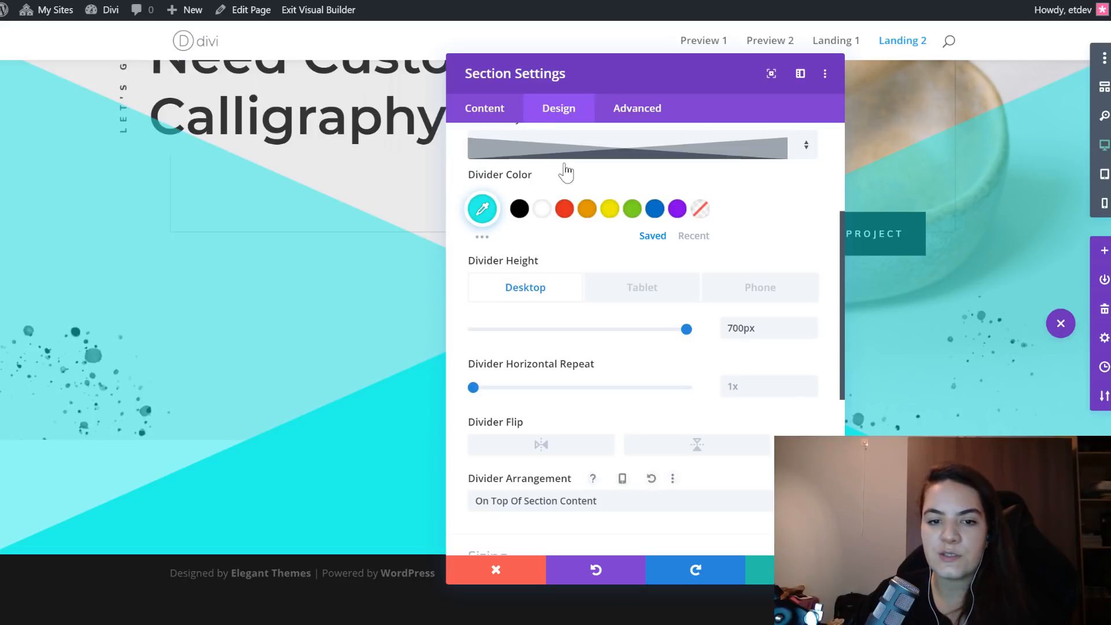
# - Paste the copied spacing styles onto the section: 27vw left and right margins, 0px top and bottom padding
pyautogui.scroll(-6, 613, 417)
pyautogui.click(567, 241)
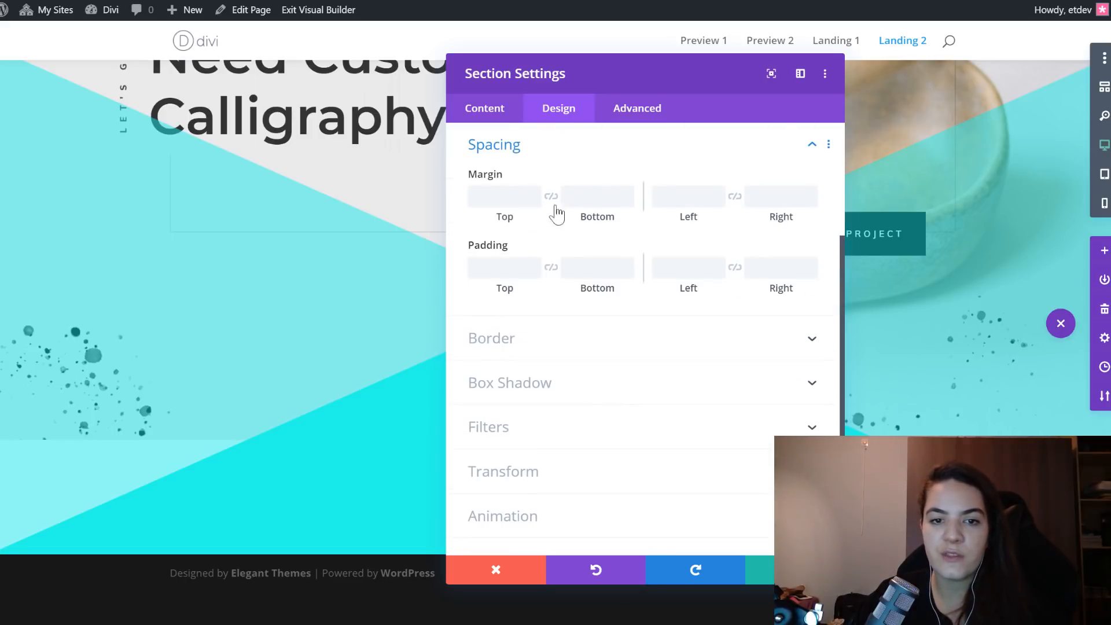
pyautogui.rightClick(546, 149)
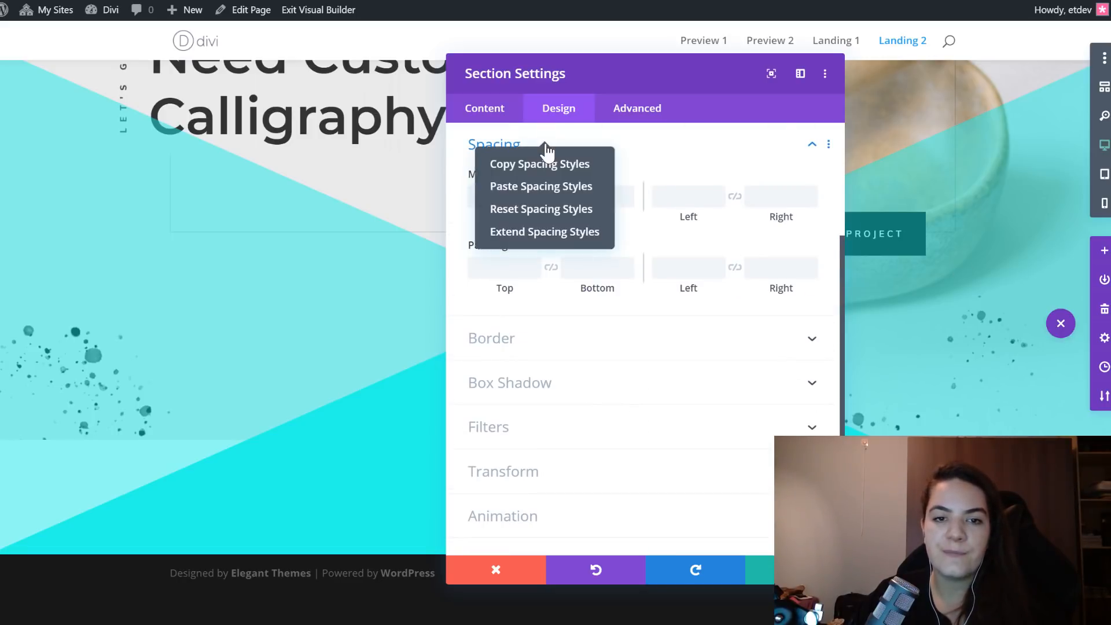
pyautogui.click(555, 187)
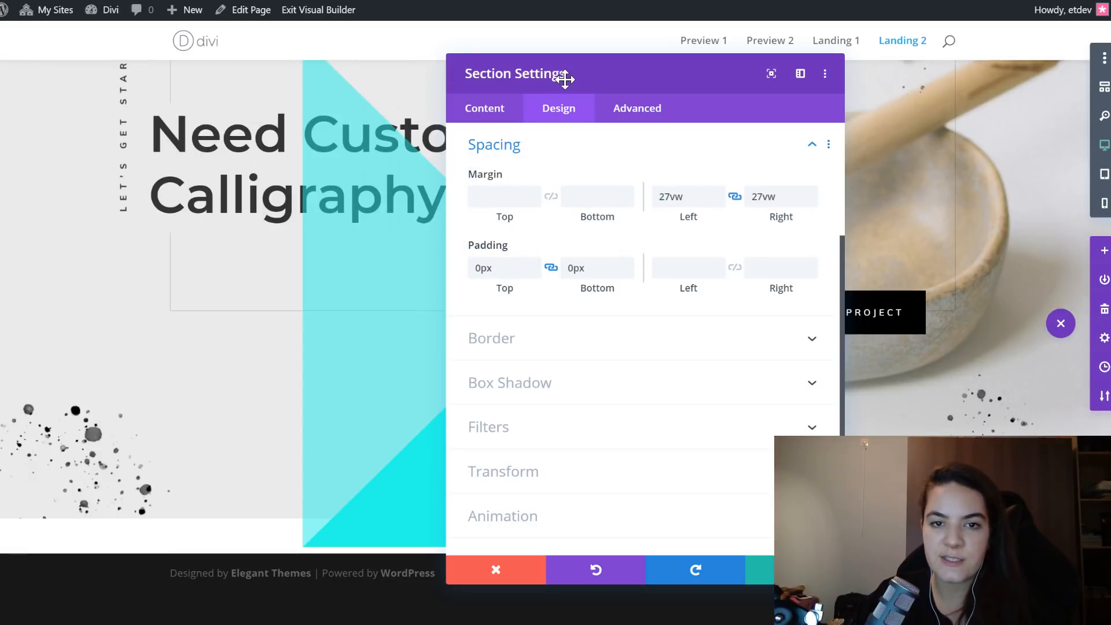
# - Move the settings window off the shape and rotate the section 270deg with a transform
pyautogui.moveTo(601, 66); pyautogui.dragTo(801, 91)
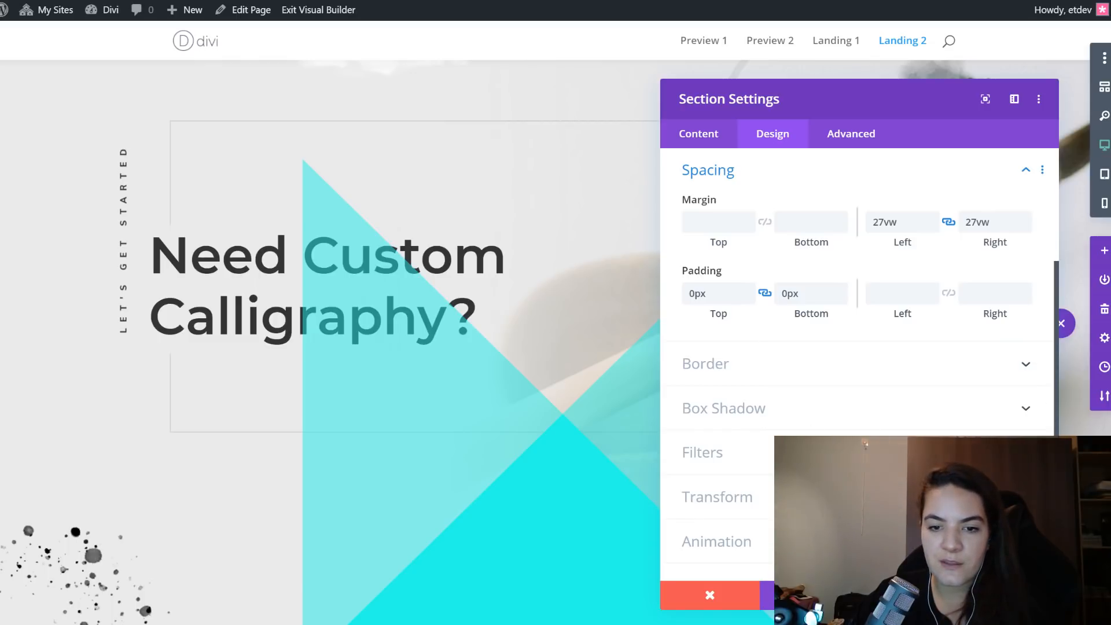
pyautogui.click(717, 496)
pyautogui.click(854, 250)
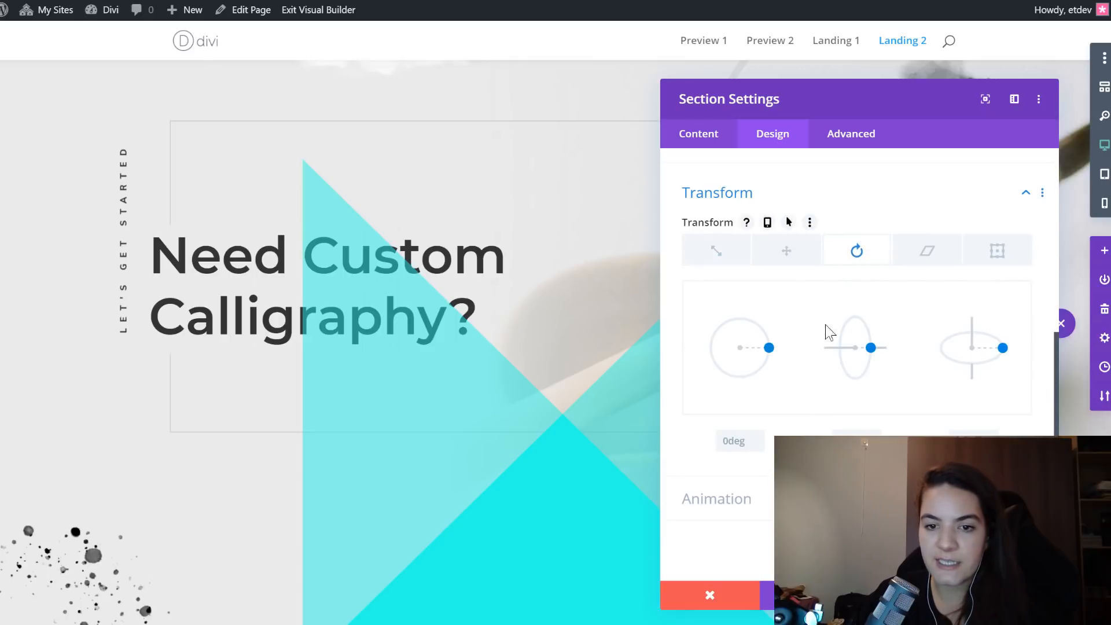
pyautogui.click(740, 439)
pyautogui.write('270deg')
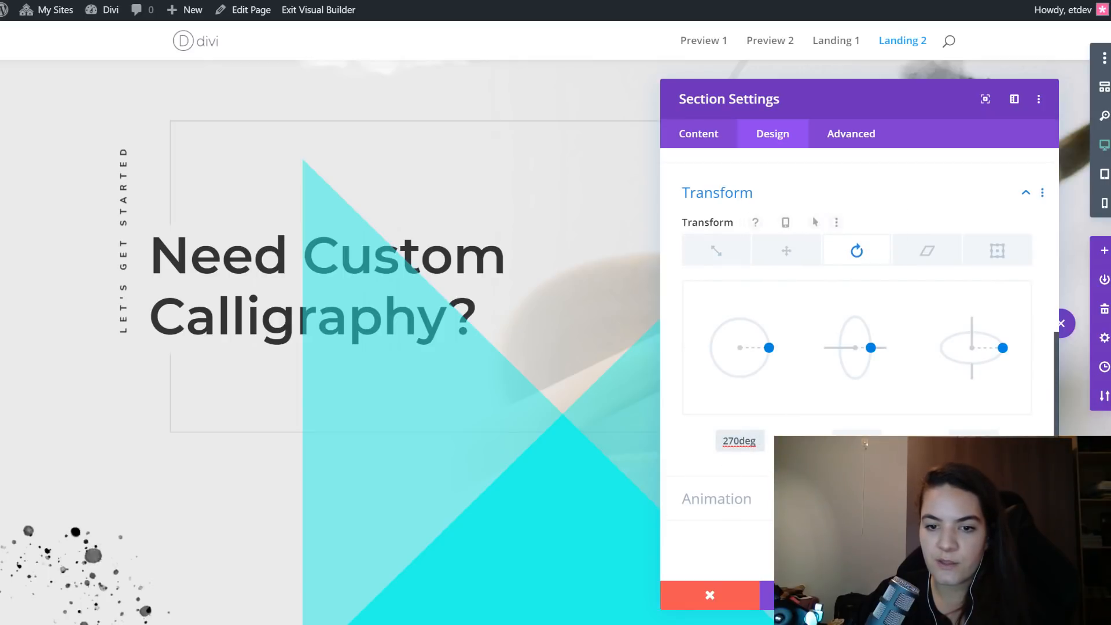
pyautogui.scroll(-4, 503, 347)
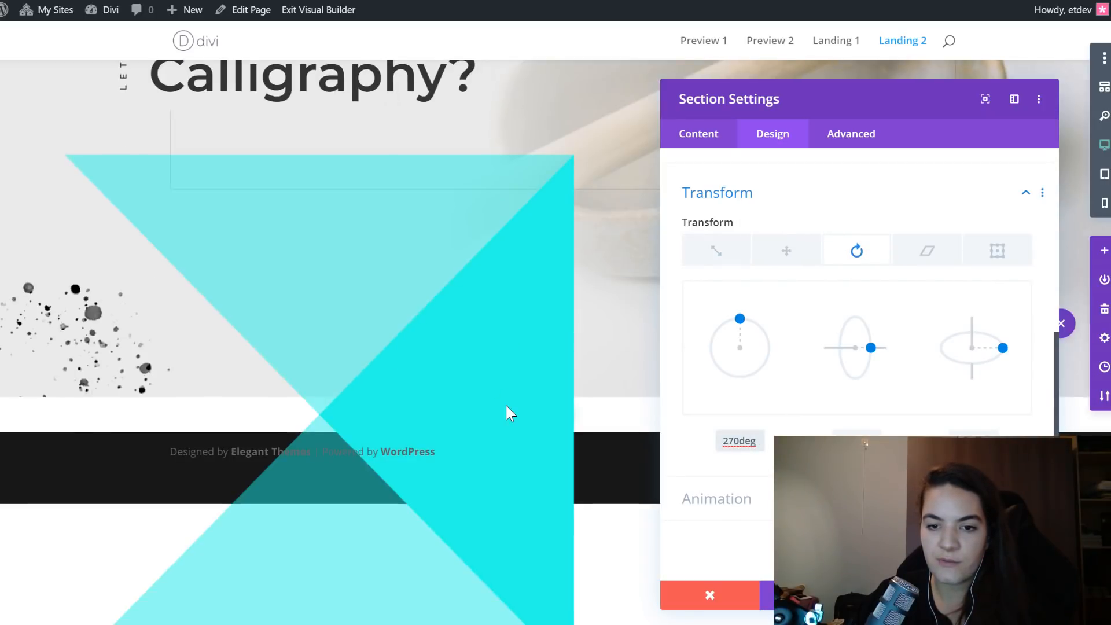
pyautogui.scroll(2, 558, 297)
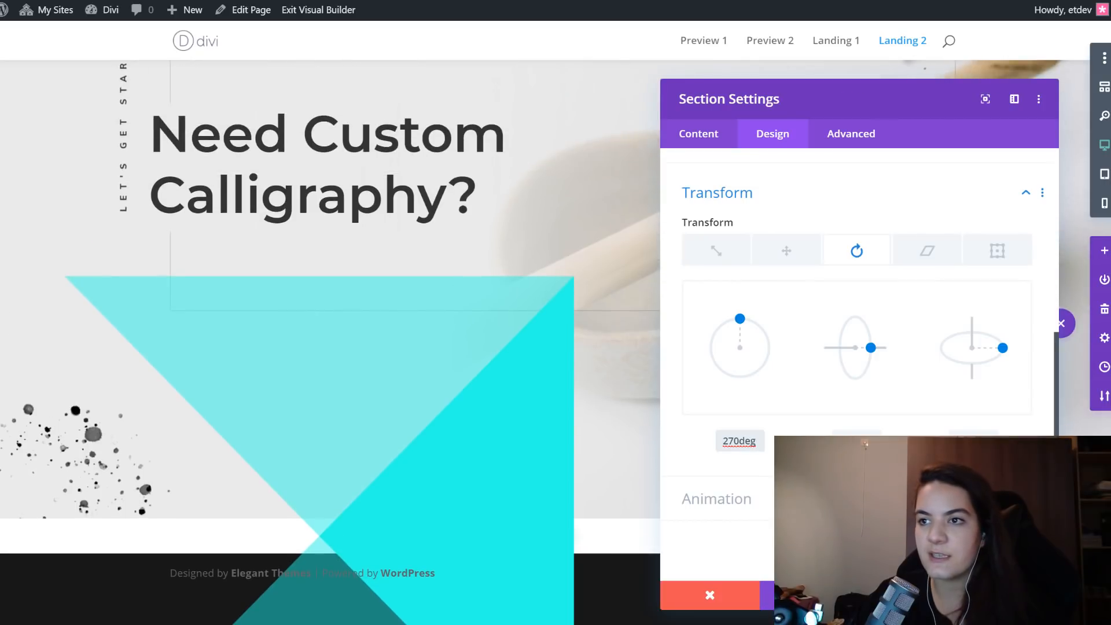
pyautogui.click(1009, 595)
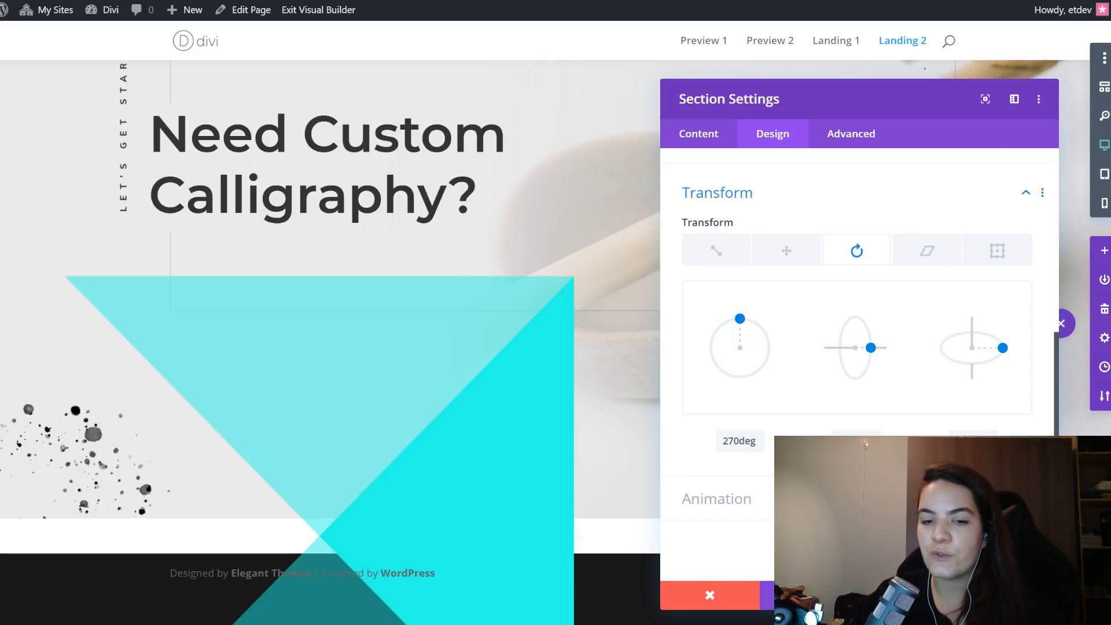
# - Paste the copied transform styles onto the section, including a 50vw horizontal and -39.7vw vertical translation, and save the section settings
pyautogui.click(772, 257)
pyautogui.rightClick(791, 199)
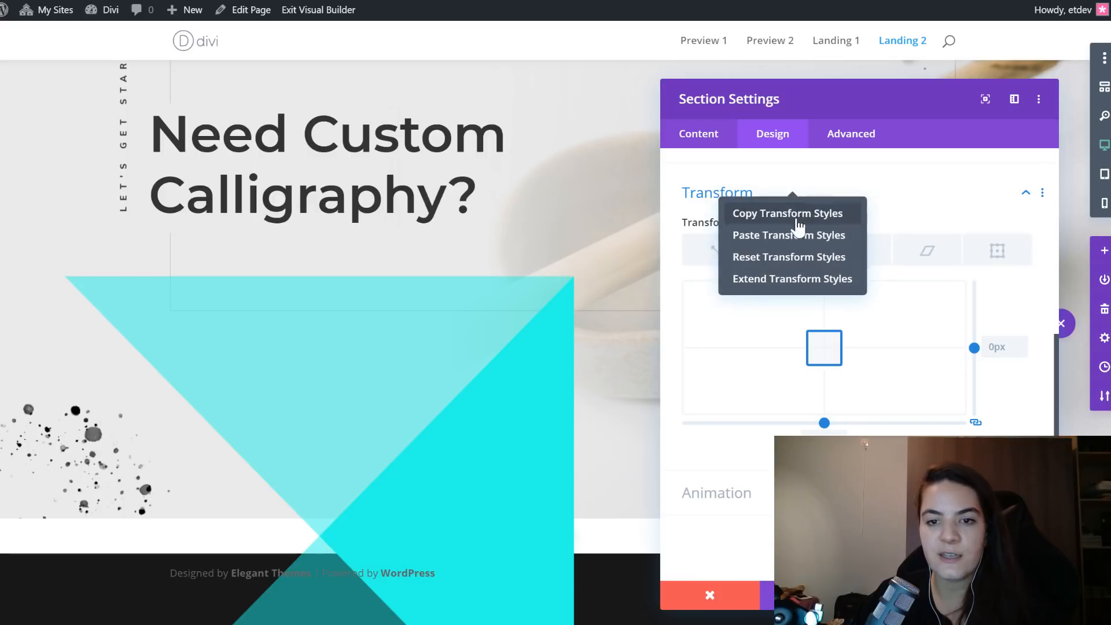
pyautogui.click(793, 235)
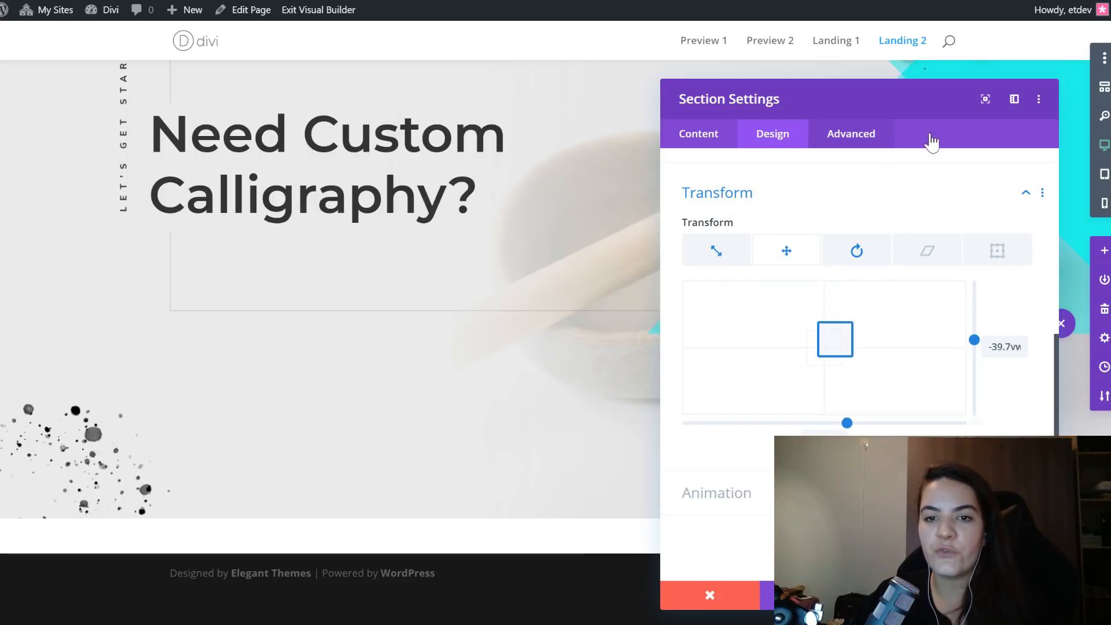
pyautogui.scroll(4, 528, 189)
pyautogui.moveTo(833, 103); pyautogui.dragTo(497, 97)
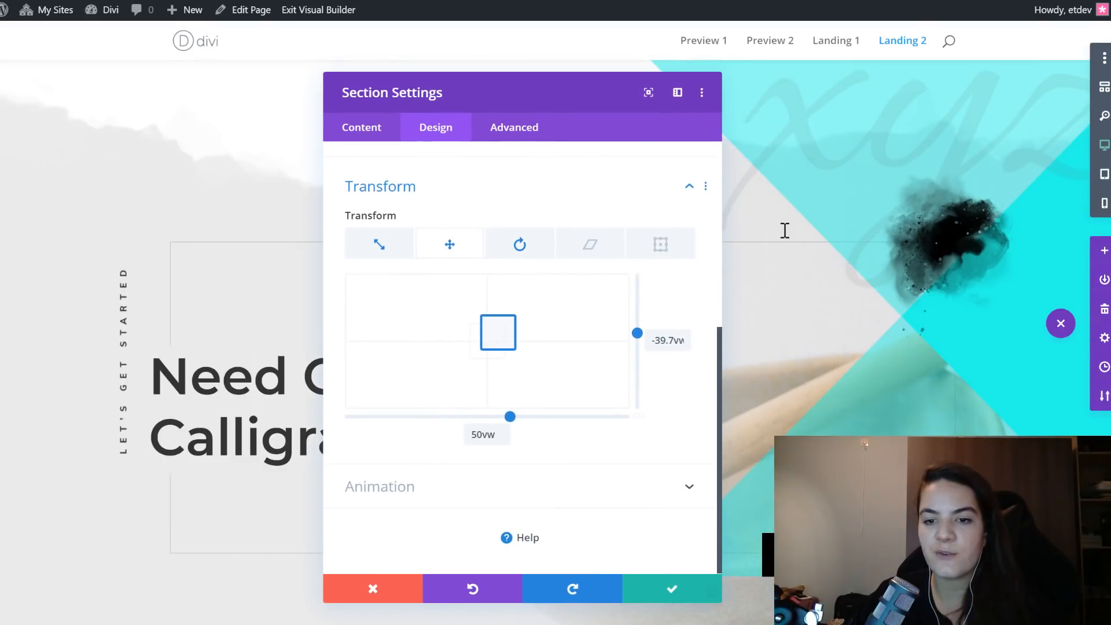
pyautogui.scroll(-2, 932, 380)
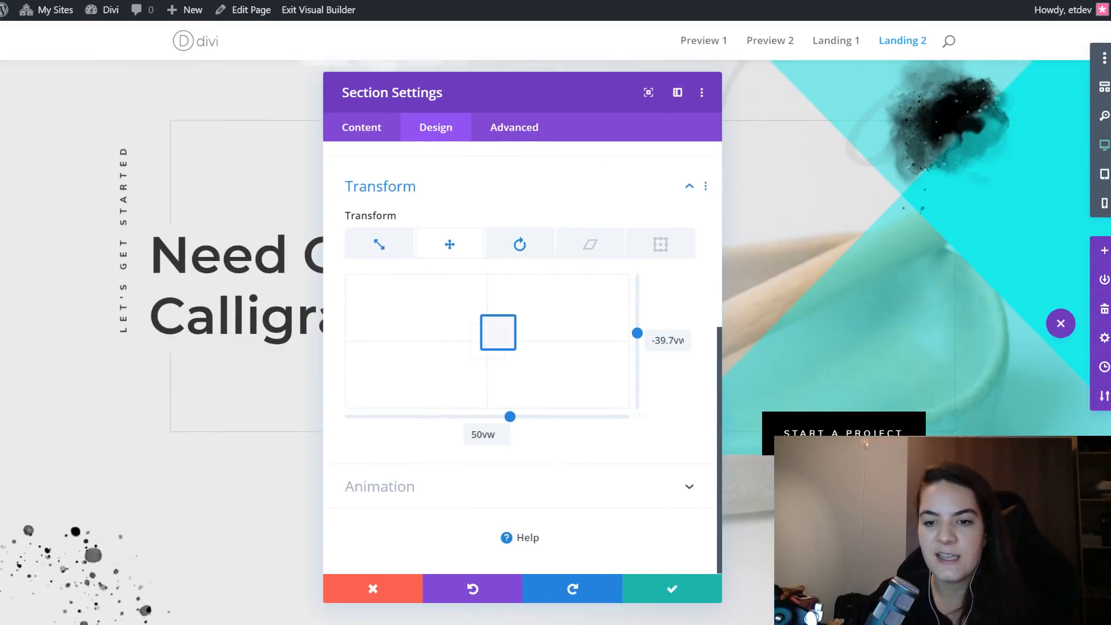
pyautogui.scroll(4, 868, 428)
pyautogui.scroll(-4, 903, 384)
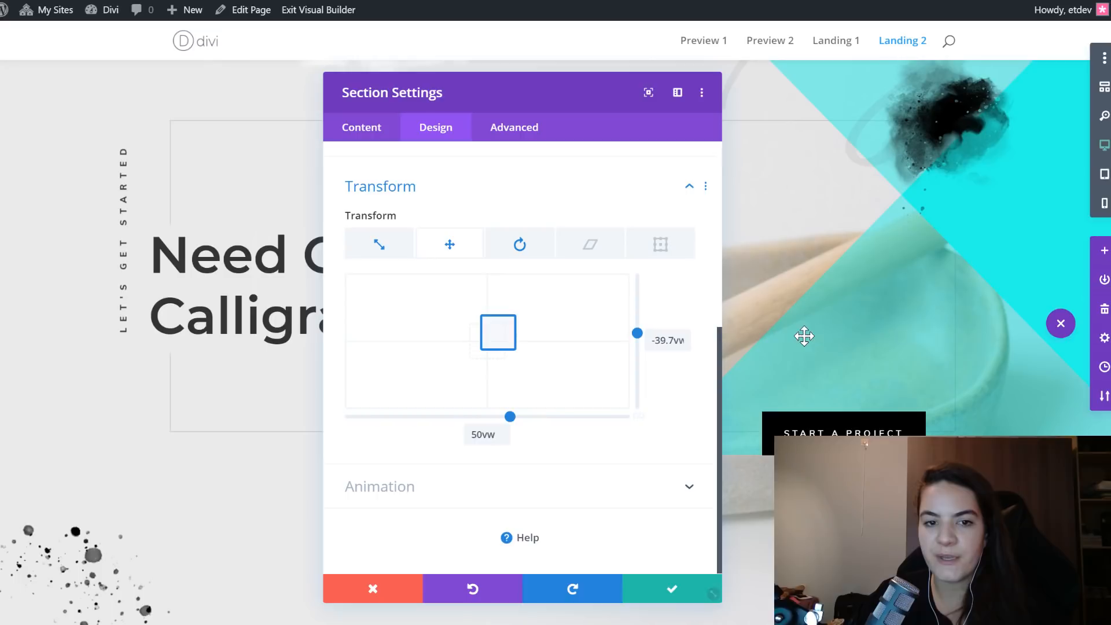
pyautogui.scroll(2, 938, 173)
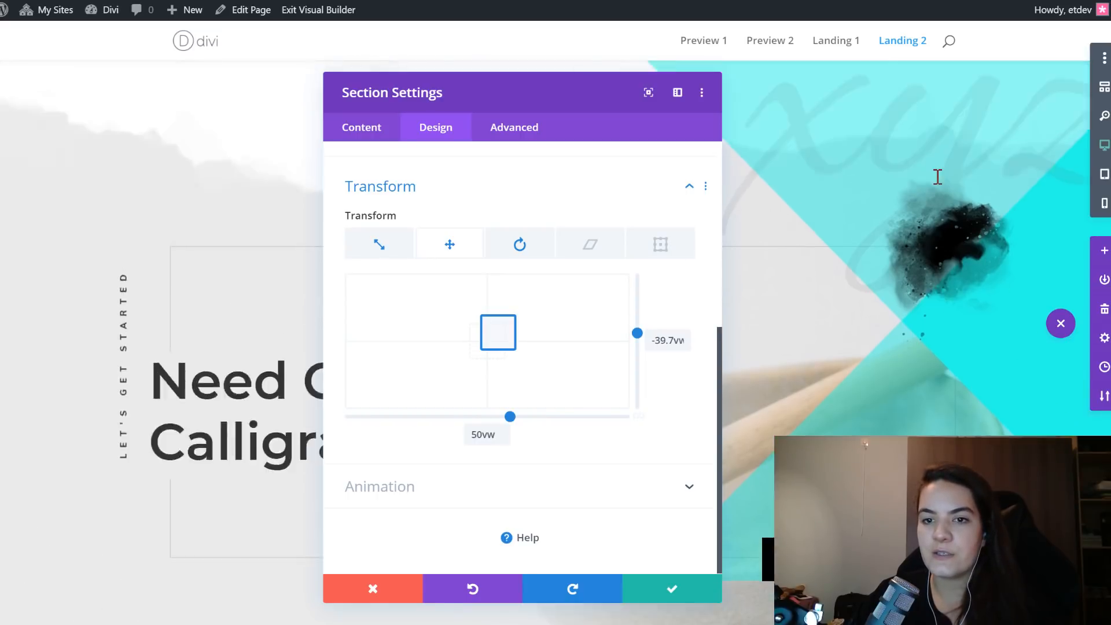
pyautogui.scroll(4, 938, 177)
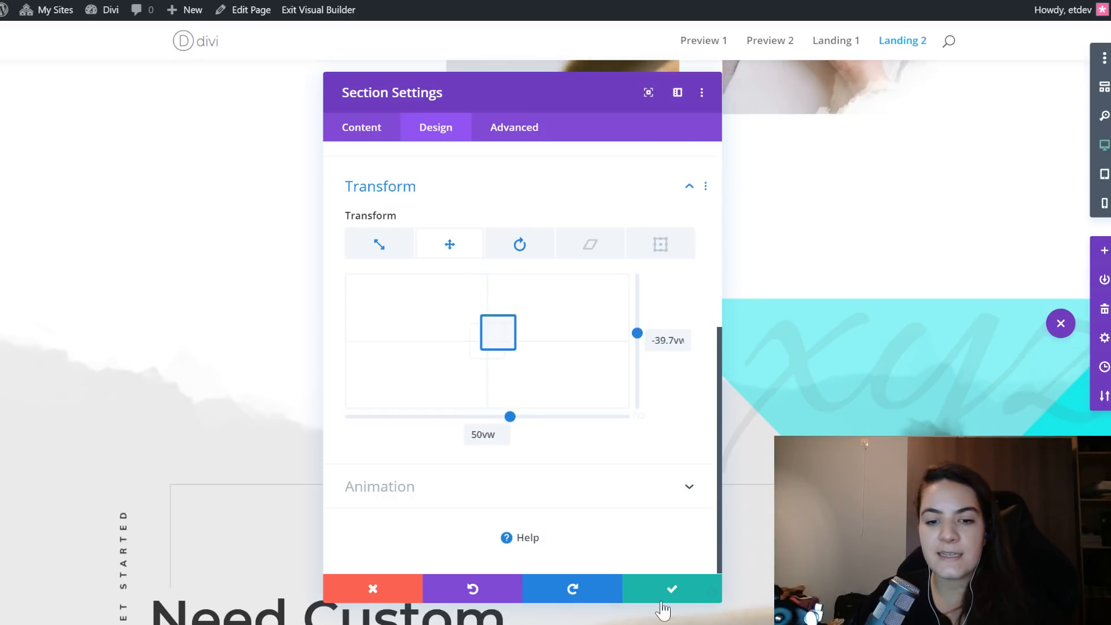
pyautogui.click(717, 597)
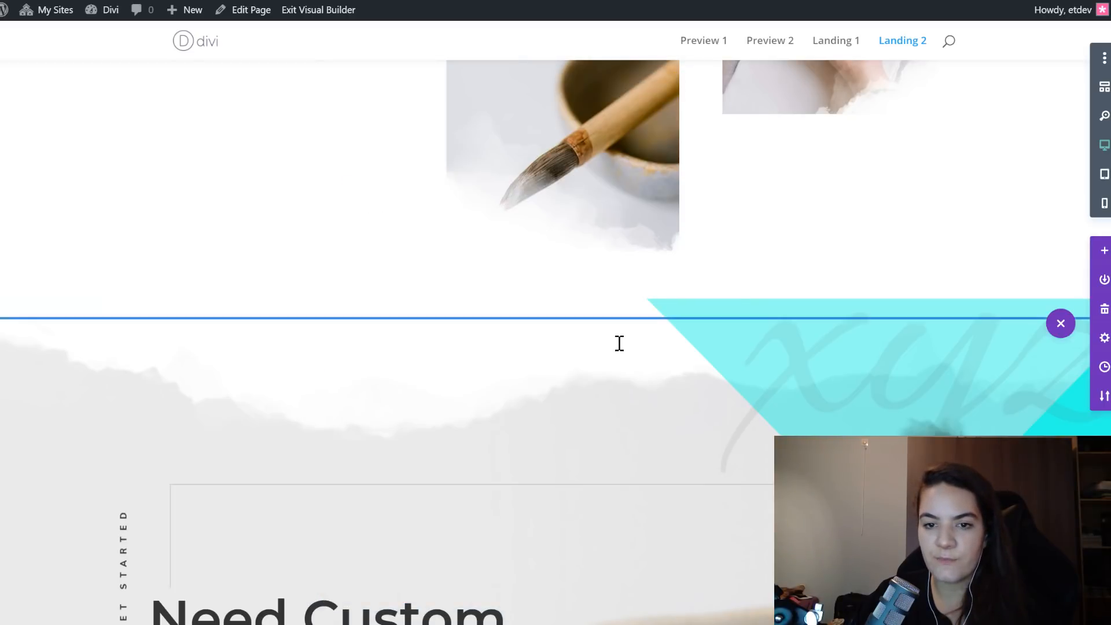
# - Open the settings of the image gallery section and move the window clear of the cyan shape's upper edge
pyautogui.scroll(6, 604, 341)
pyautogui.scroll(-6, 593, 300)
pyautogui.scroll(-3, 814, 412)
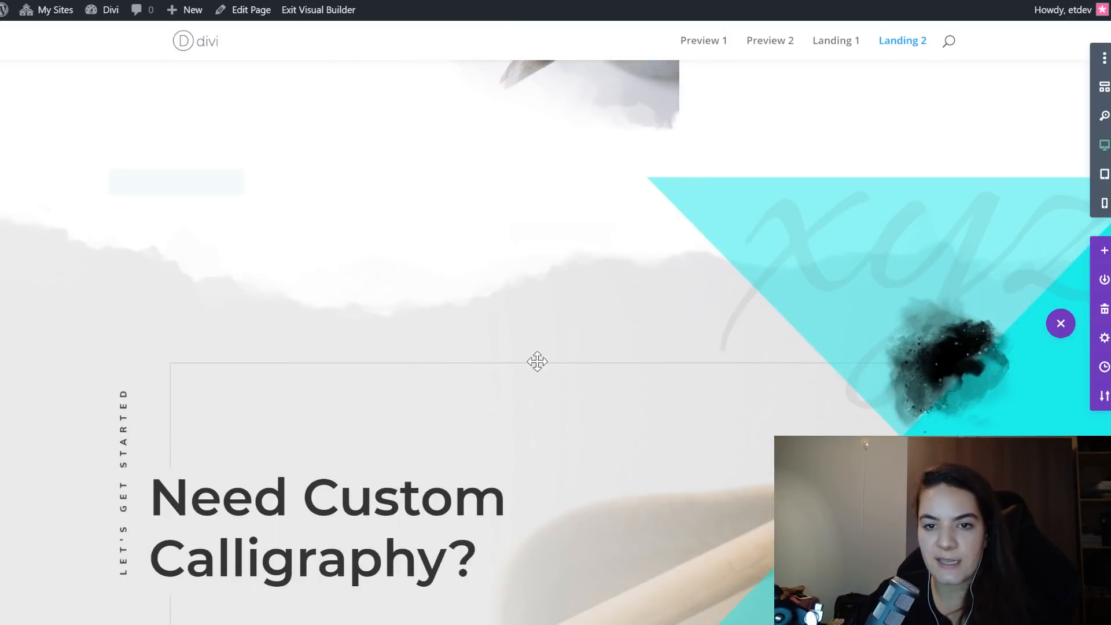
pyautogui.scroll(12, 565, 364)
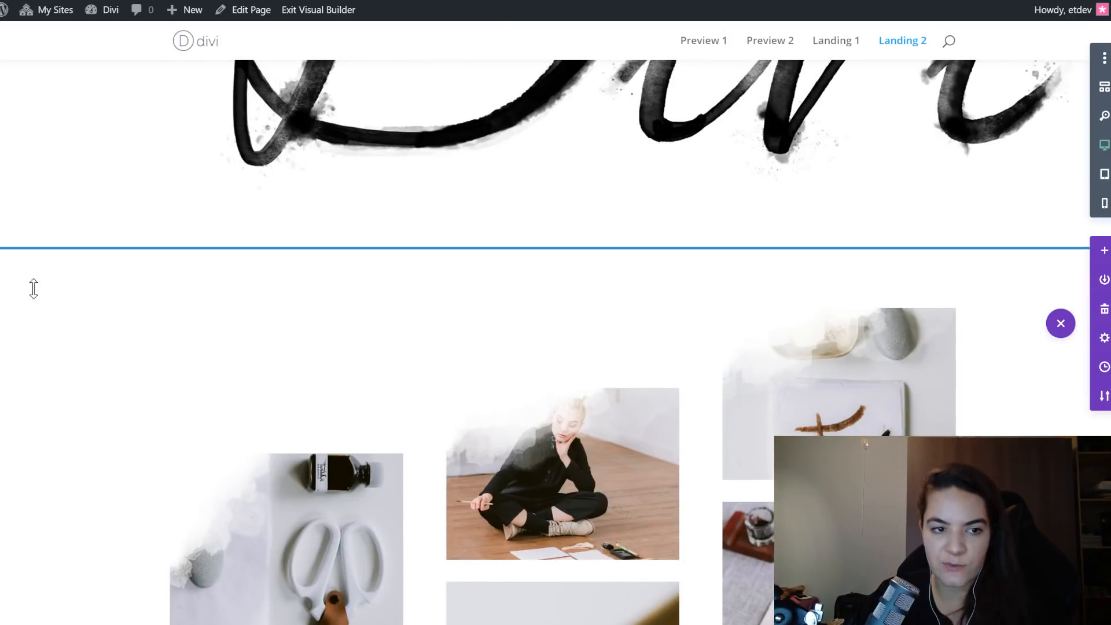
pyautogui.click(26, 264)
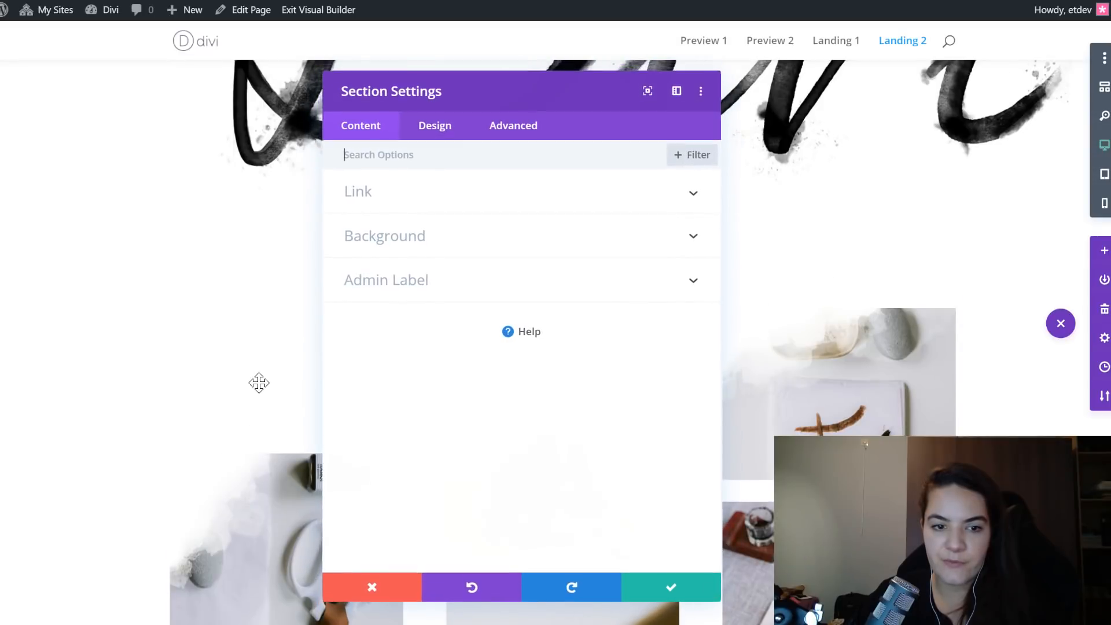
pyautogui.scroll(-13, 258, 382)
pyautogui.scroll(2, 914, 237)
pyautogui.scroll(2, 915, 237)
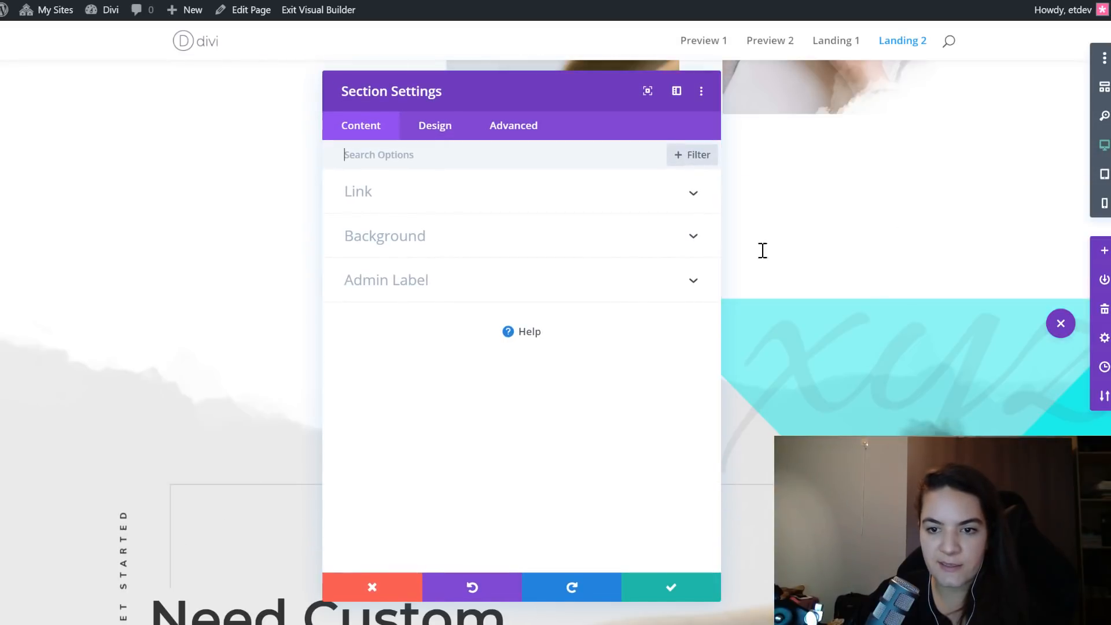
pyautogui.moveTo(464, 92); pyautogui.dragTo(333, 80)
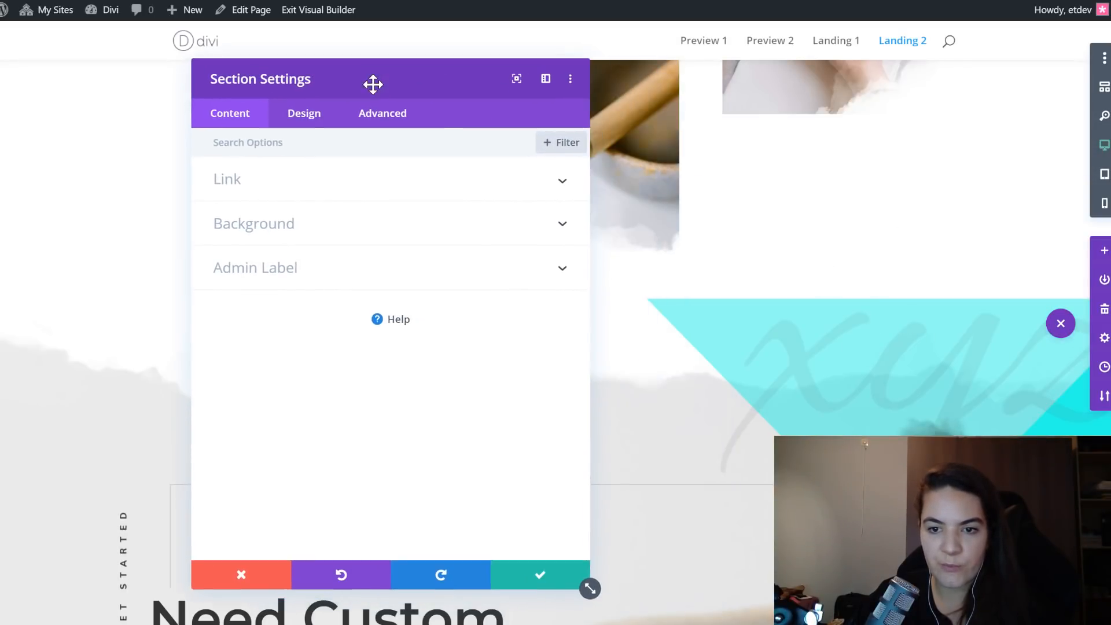
# - Try a z-index of 99 on the image gallery section, and clear the value again
pyautogui.click(383, 119)
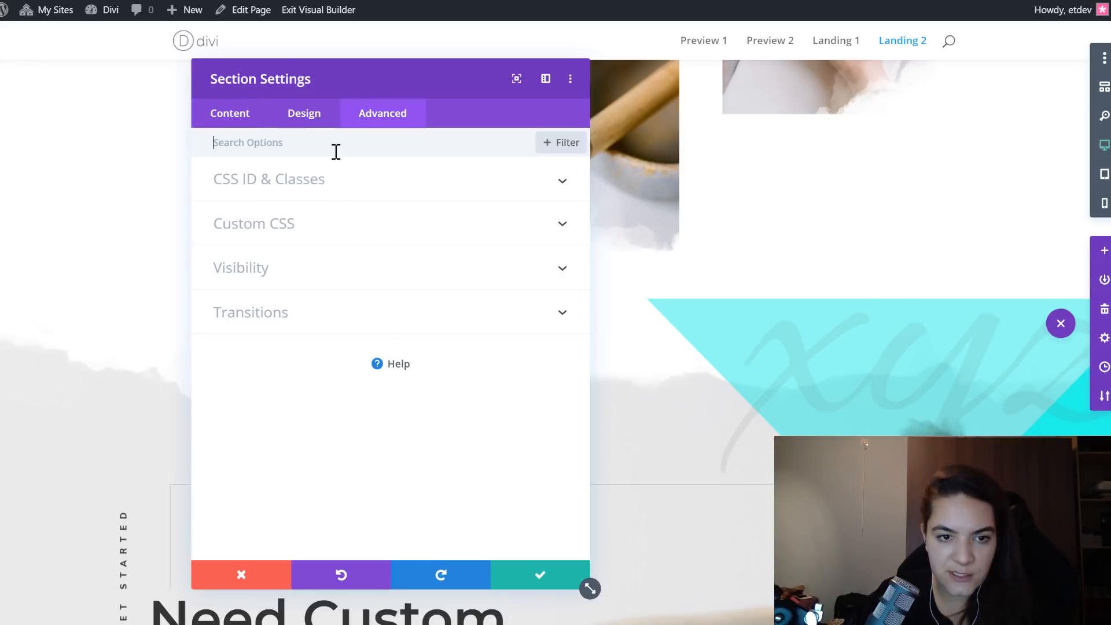
pyautogui.click(293, 283)
pyautogui.scroll(-1, 576, 486)
pyautogui.click(498, 417)
pyautogui.write('99')
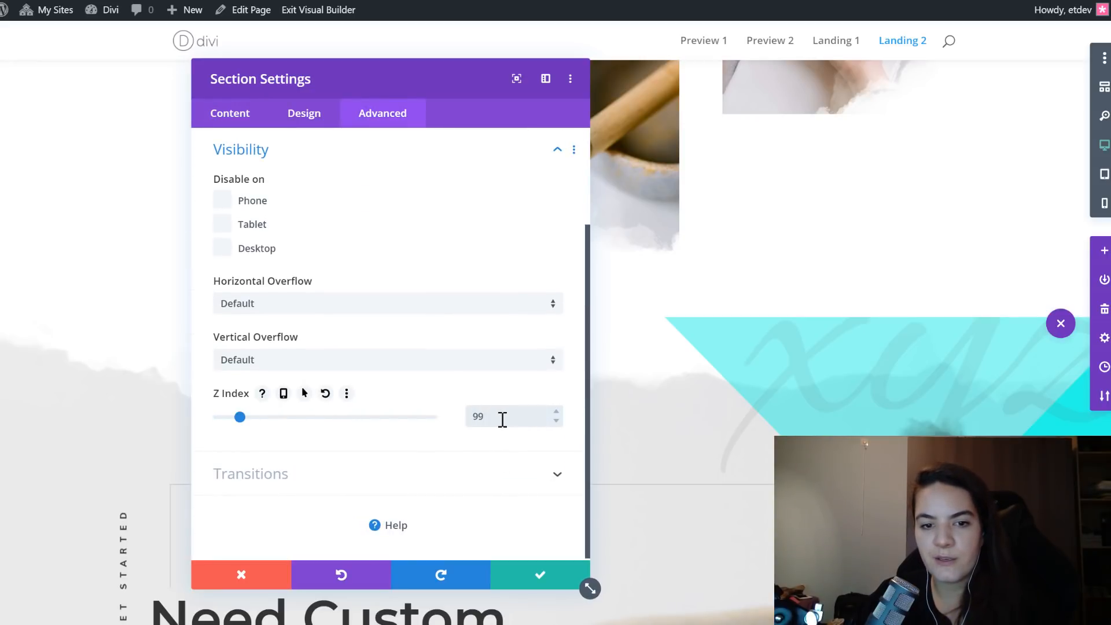
pyautogui.doubleClick(491, 409)
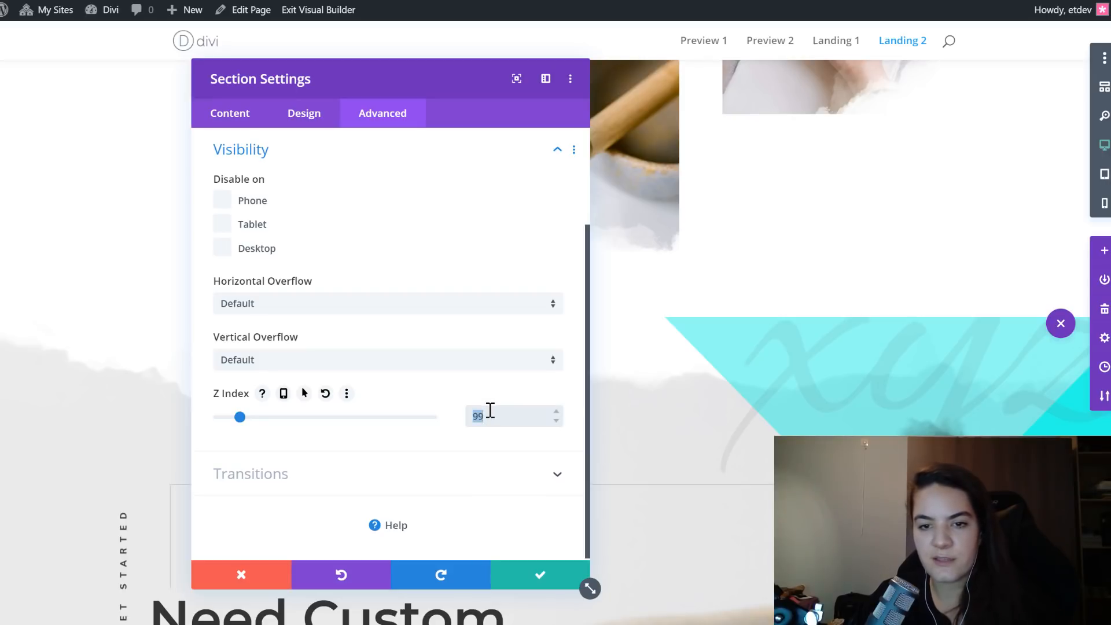
pyautogui.press('BackSpace')
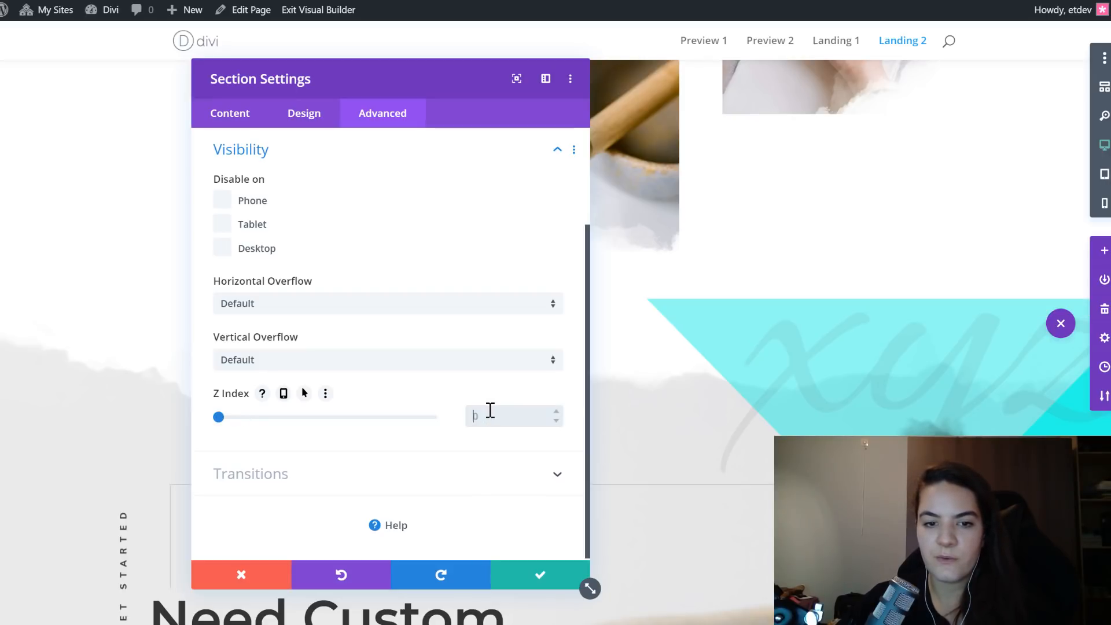
# - Set the image gallery section's z-index to 99 and save the section settings
pyautogui.write('99')
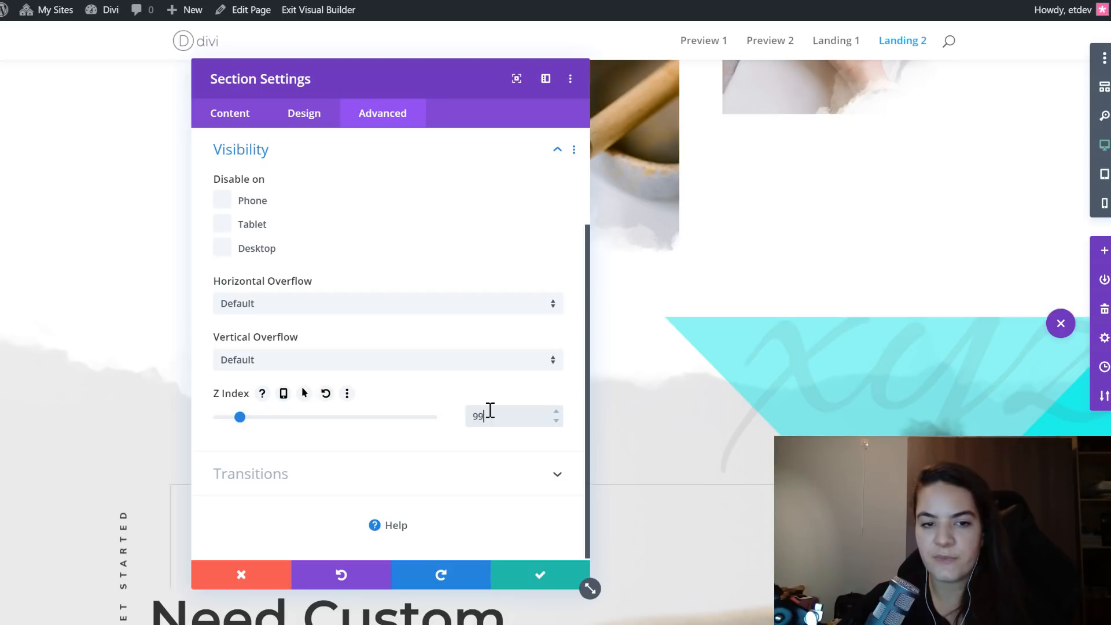
pyautogui.click(530, 575)
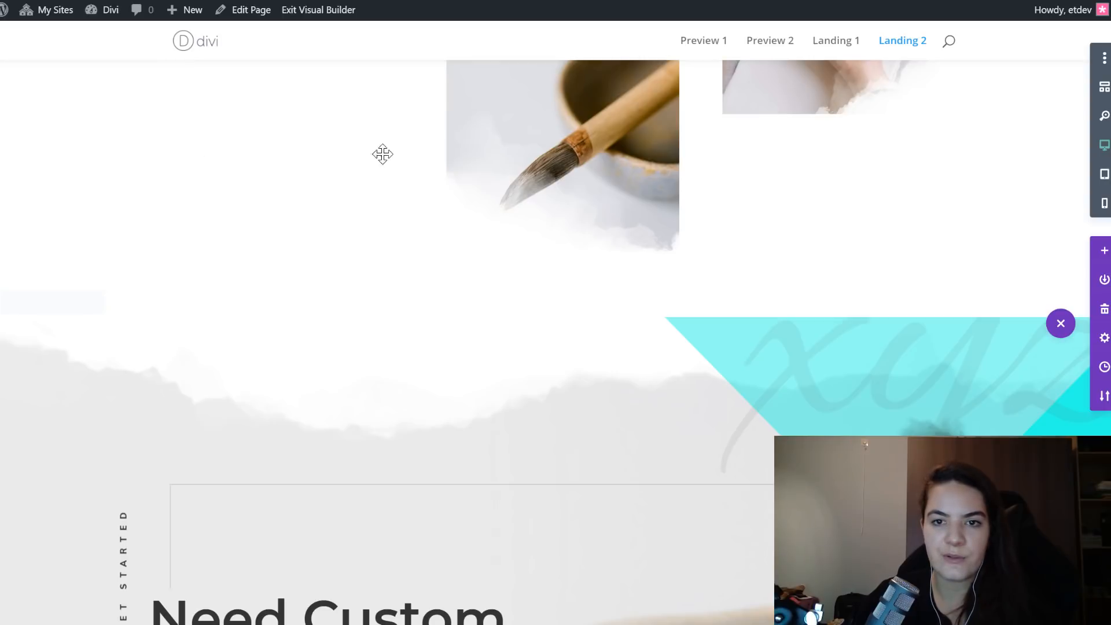
# - Examine the background shapes on the Preview 1 page, from the yellow hero shape down to the blue shape in the Need Custom Calligraphy section
pyautogui.click(695, 1)
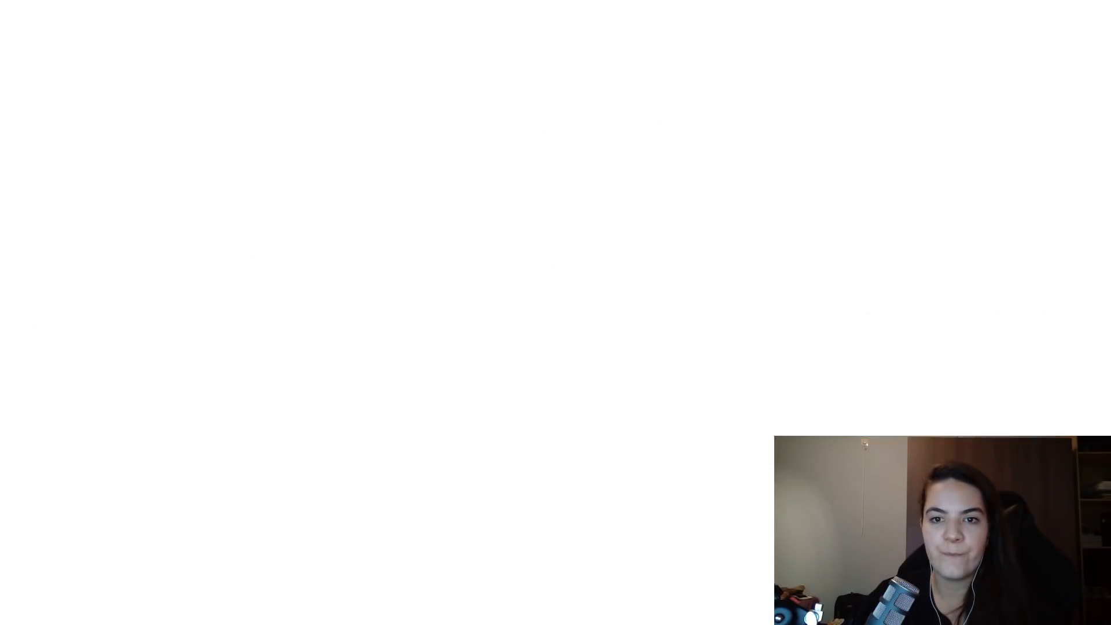
pyautogui.scroll(-5, 955, 174)
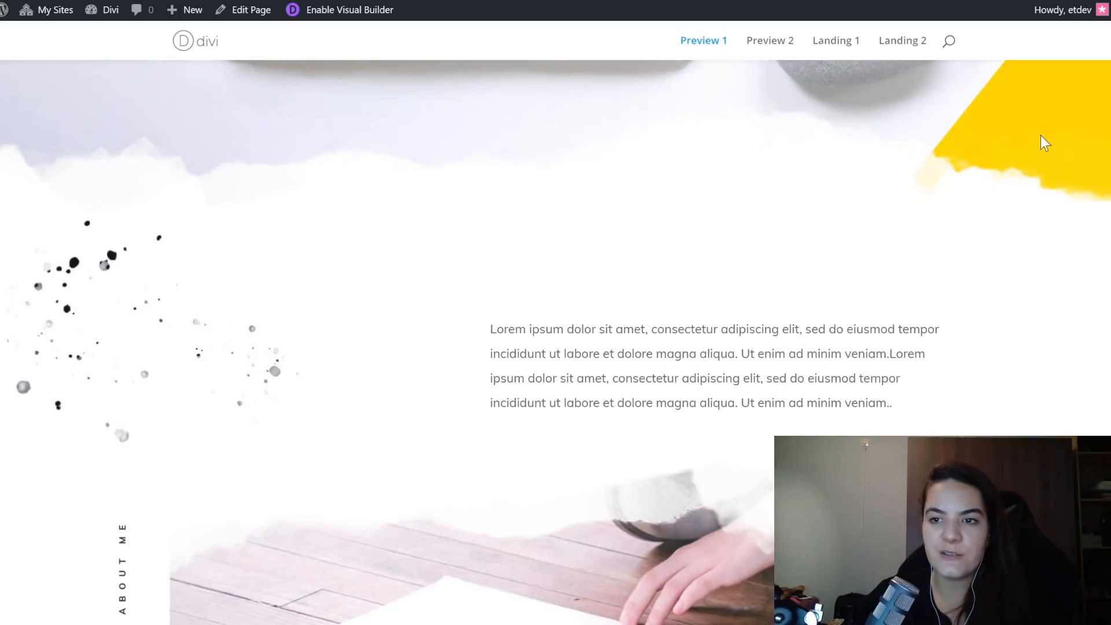
pyautogui.scroll(-5, 555, 341)
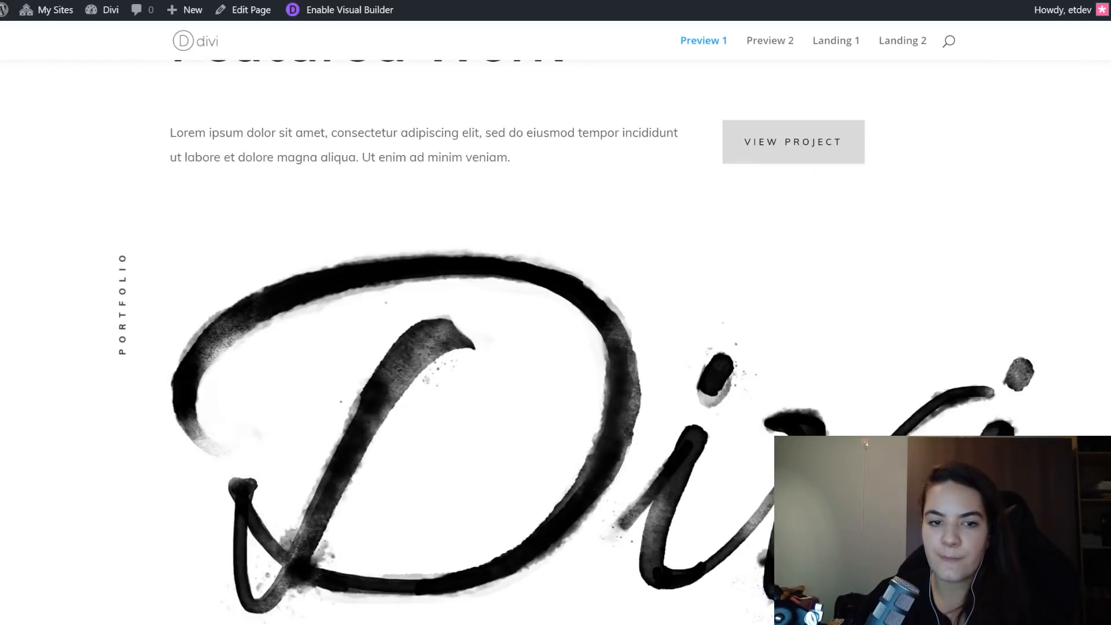
pyautogui.scroll(-10, 92, 258)
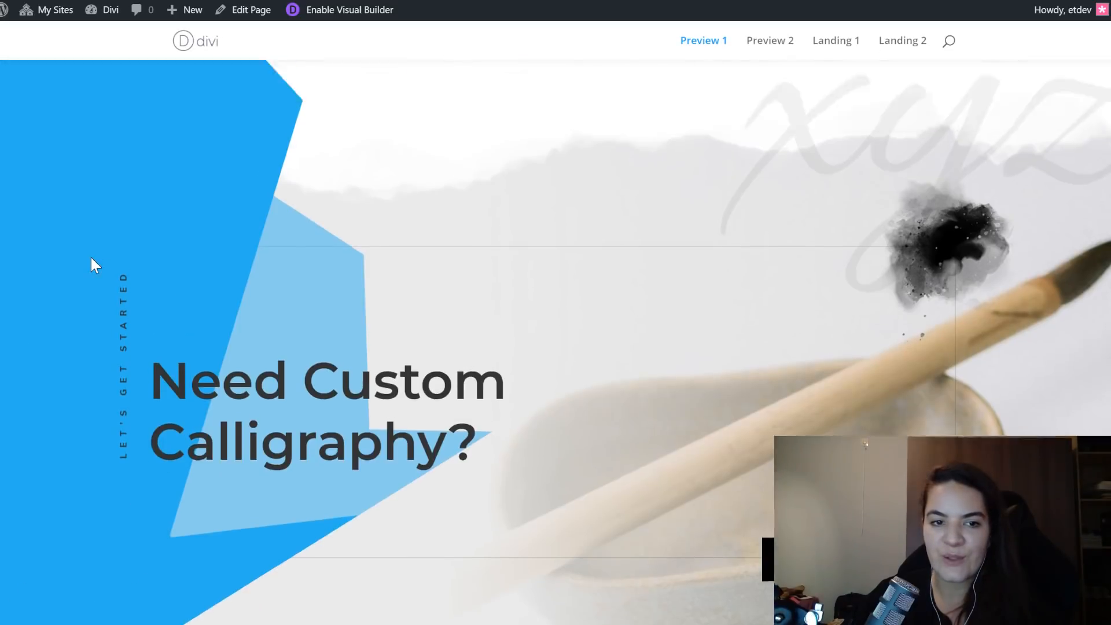
pyautogui.scroll(5, 92, 256)
pyautogui.scroll(-2, 269, 363)
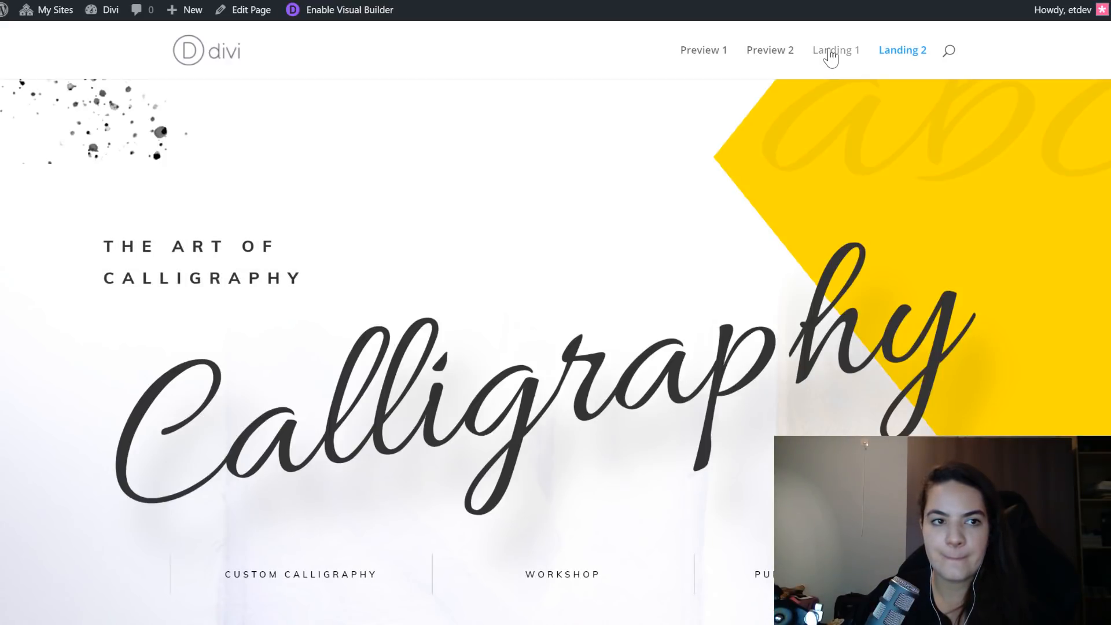
# - Open Landing 1 in the Visual Builder and add an empty section beneath the Need Custom Calligraphy section, without inserting a row
pyautogui.click(829, 51)
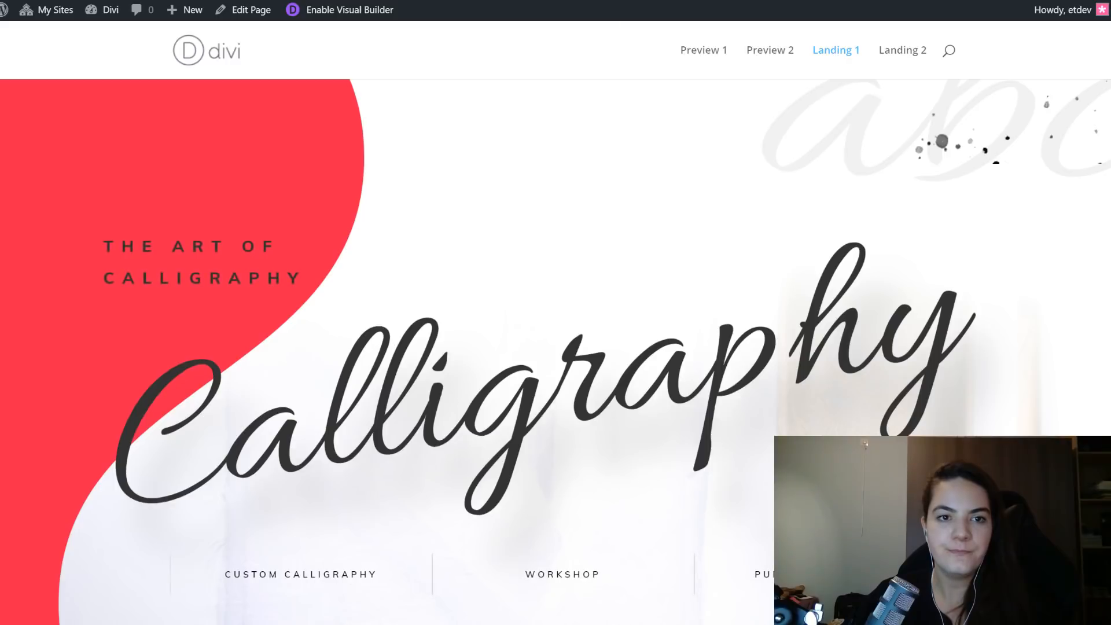
pyautogui.click(331, 9)
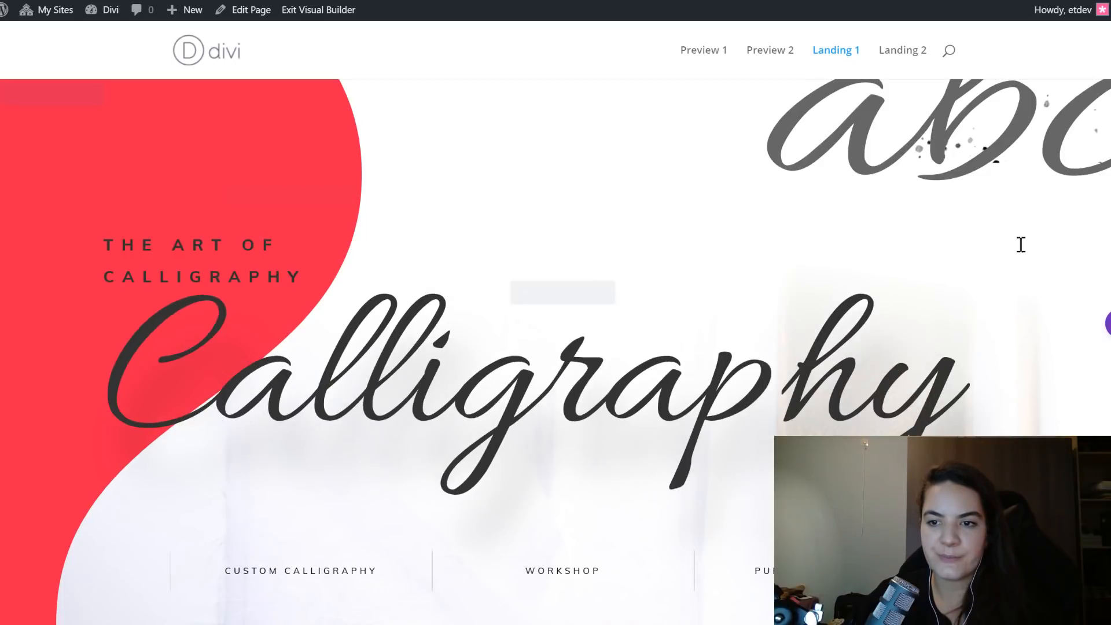
pyautogui.scroll(-10, 962, 197)
pyautogui.scroll(-15, 1087, 171)
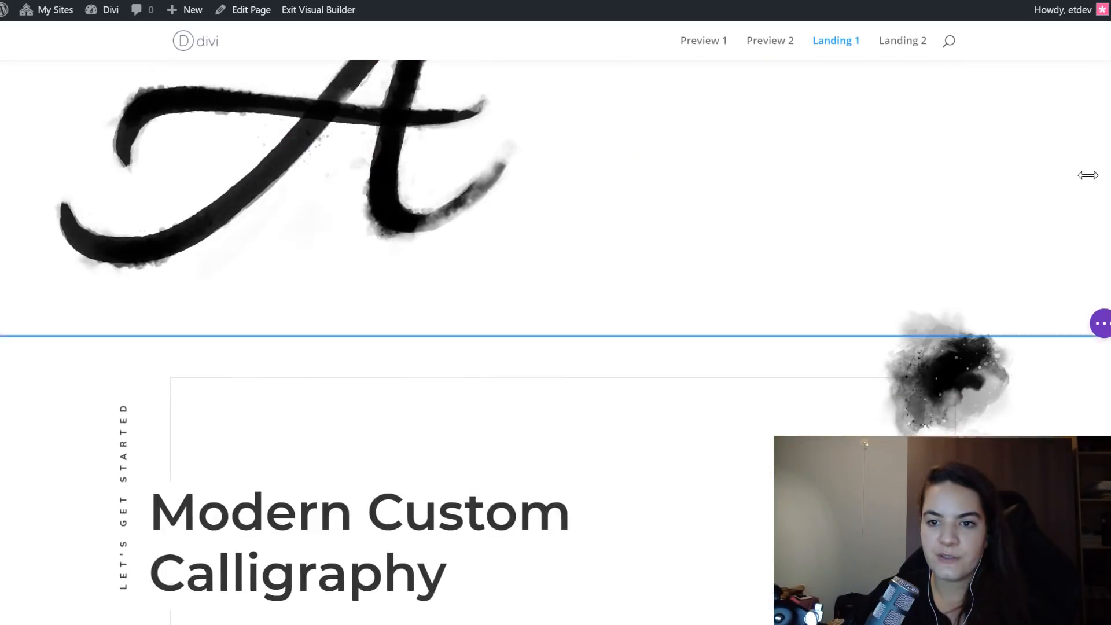
pyautogui.scroll(-8, 978, 282)
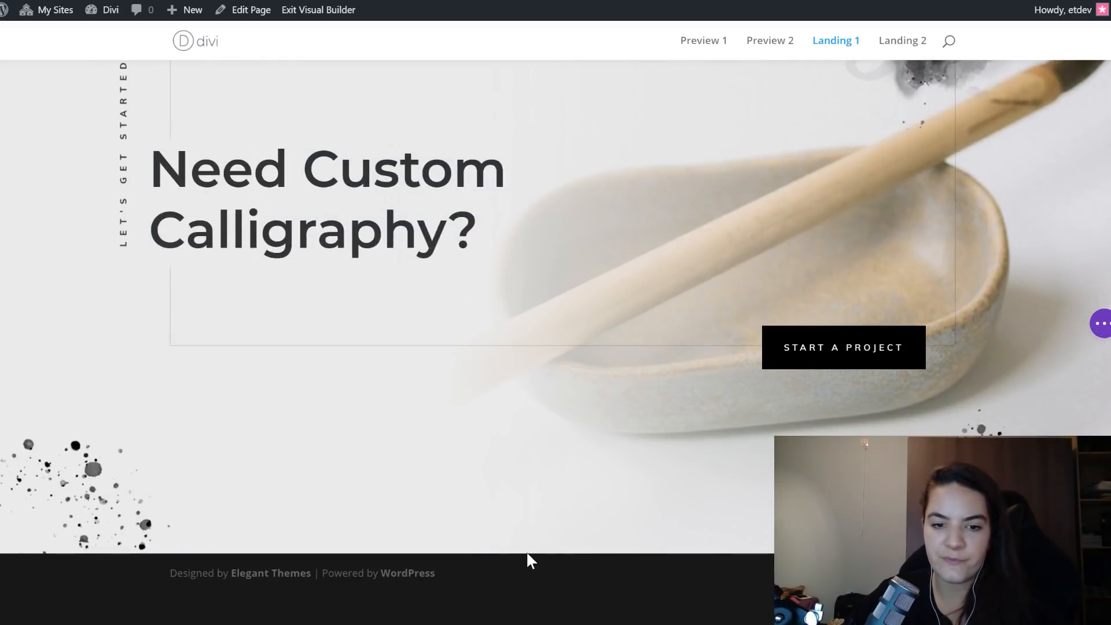
pyautogui.click(536, 554)
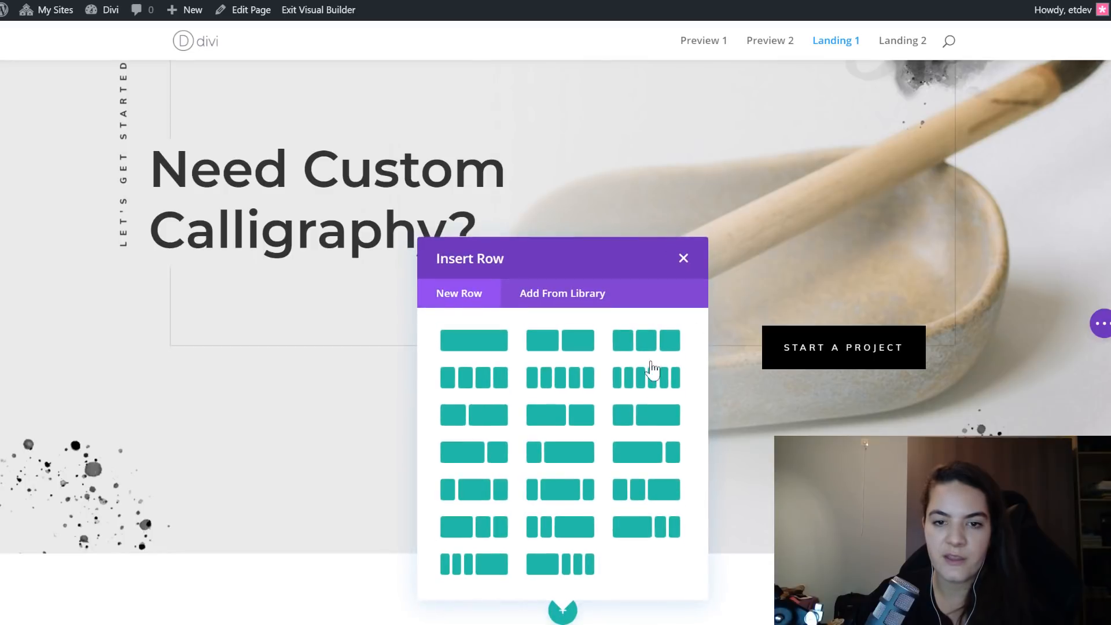
pyautogui.click(684, 259)
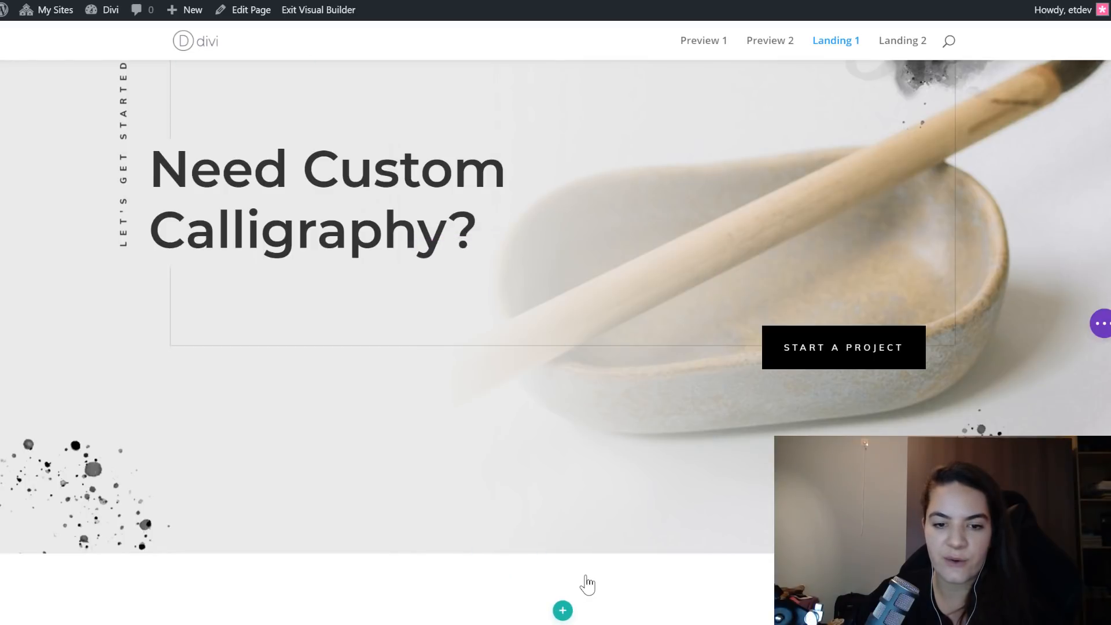
# - Open the new section's settings and make its background fully transparent with rgba(255,255,255,0)
pyautogui.scroll(-2, 583, 581)
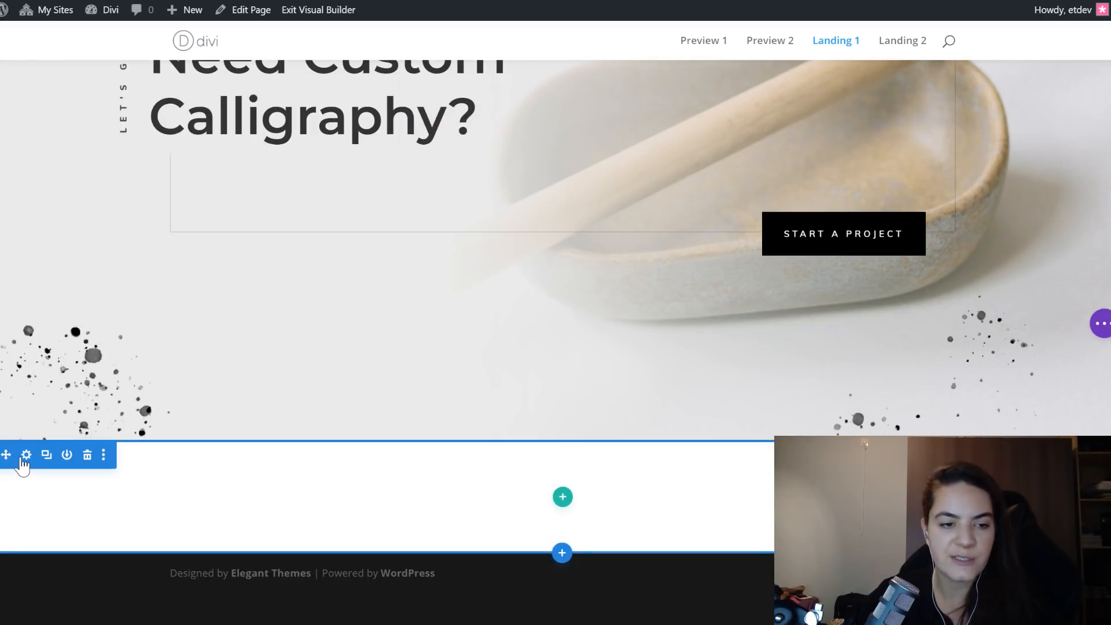
pyautogui.click(26, 454)
pyautogui.moveTo(322, 84); pyautogui.dragTo(423, 83)
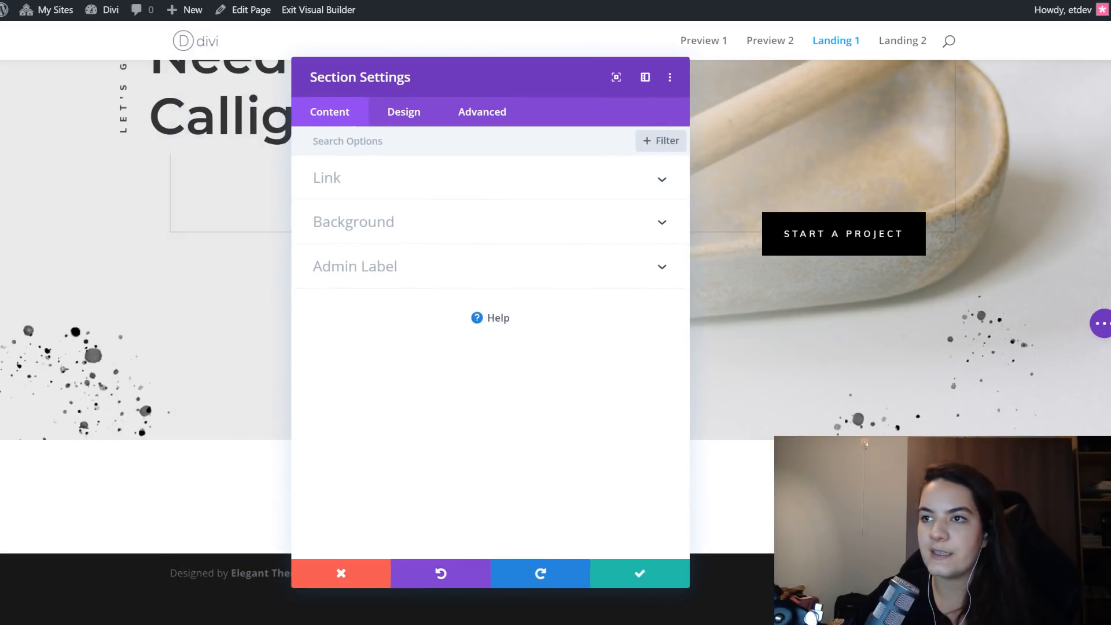
pyautogui.click(402, 231)
pyautogui.click(364, 250)
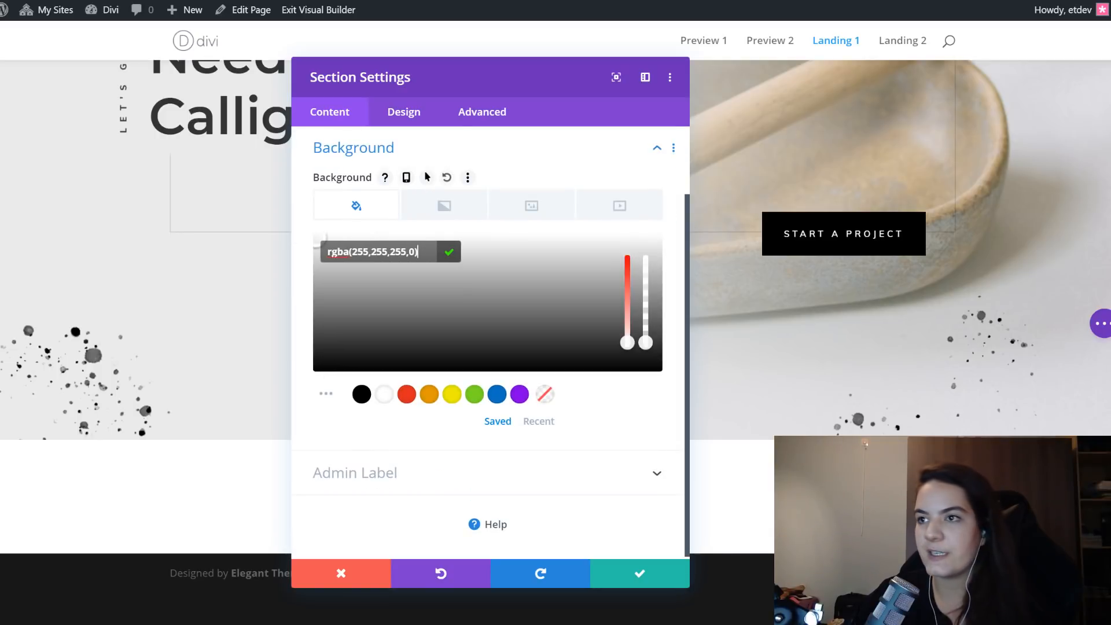
# - Check the blue shape on Preview 1 and give the new section's top divider the layered angular mountain style
pyautogui.click(394, 111)
pyautogui.click(380, 230)
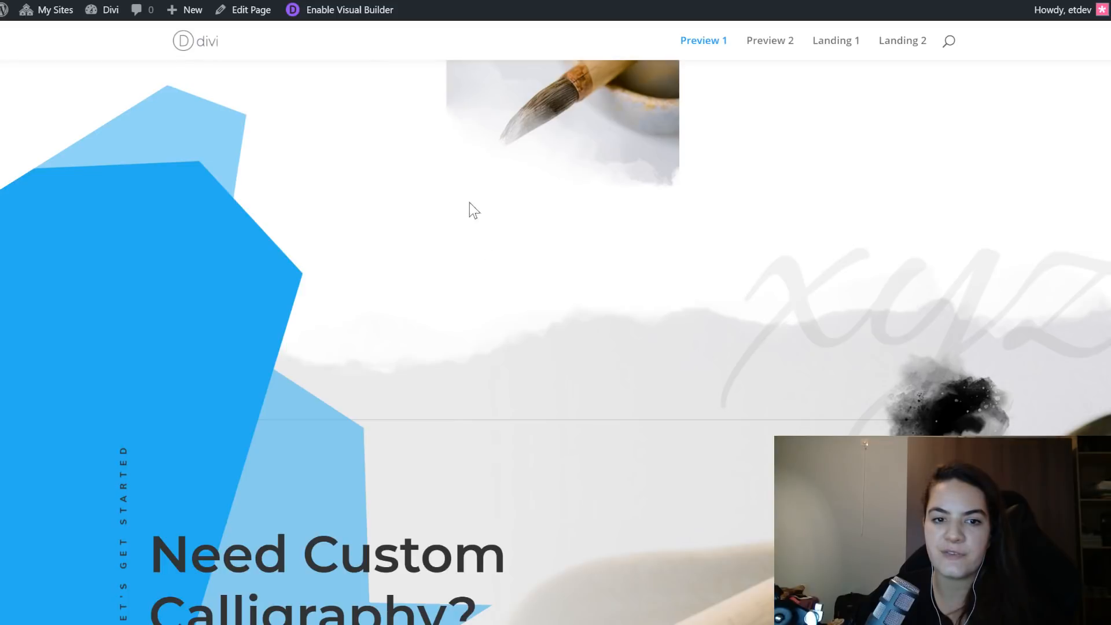
pyautogui.scroll(-5, 440, 278)
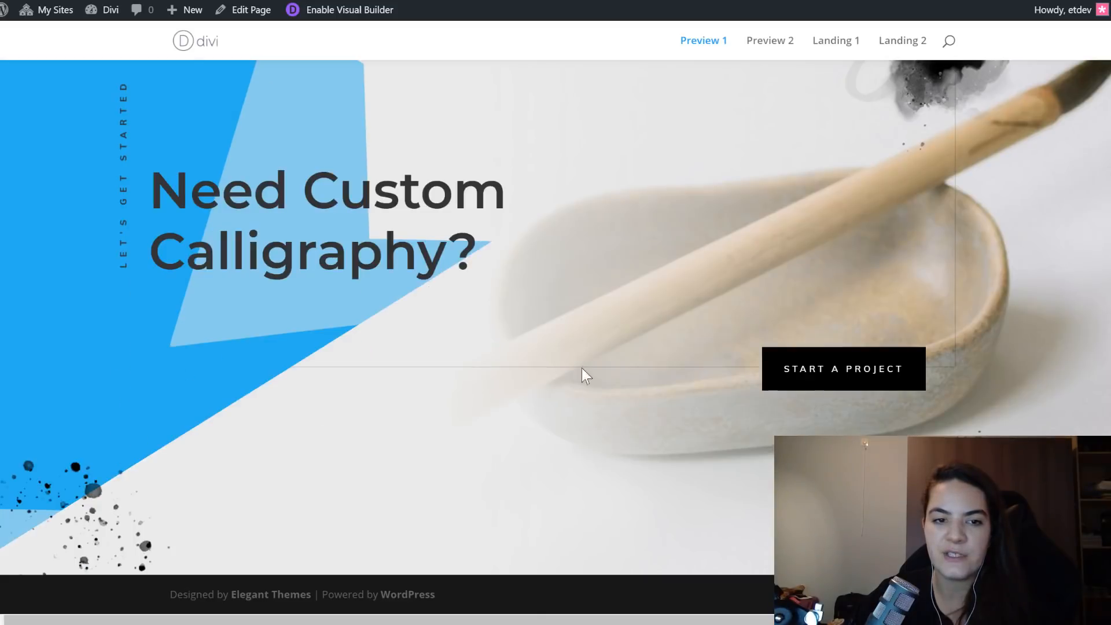
pyautogui.scroll(2, 579, 376)
pyautogui.scroll(2, 591, 382)
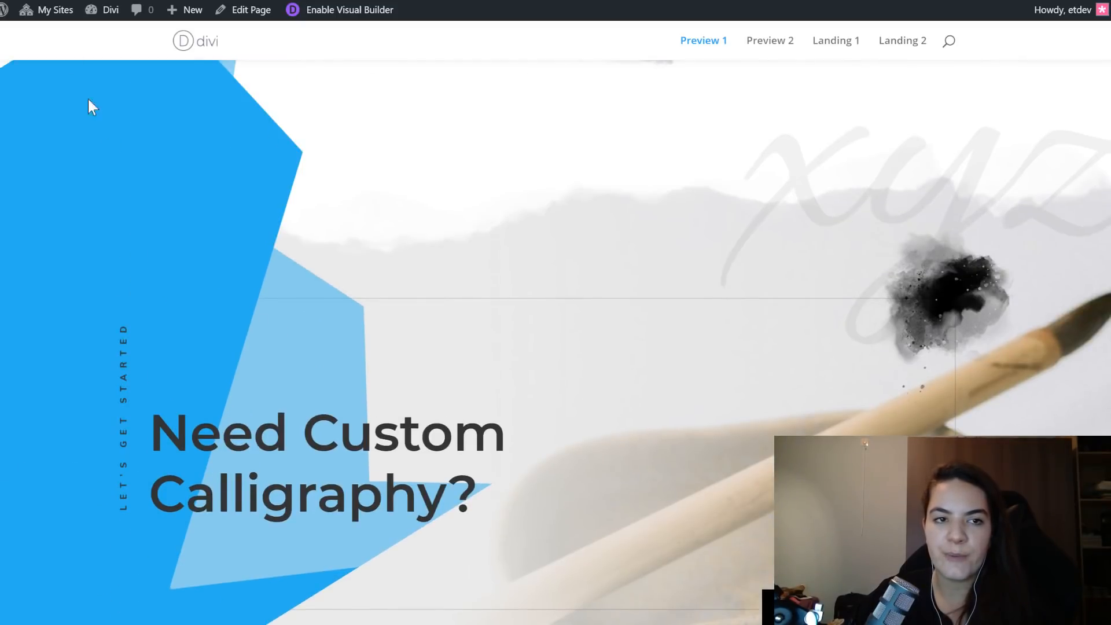
pyautogui.scroll(2, 526, 375)
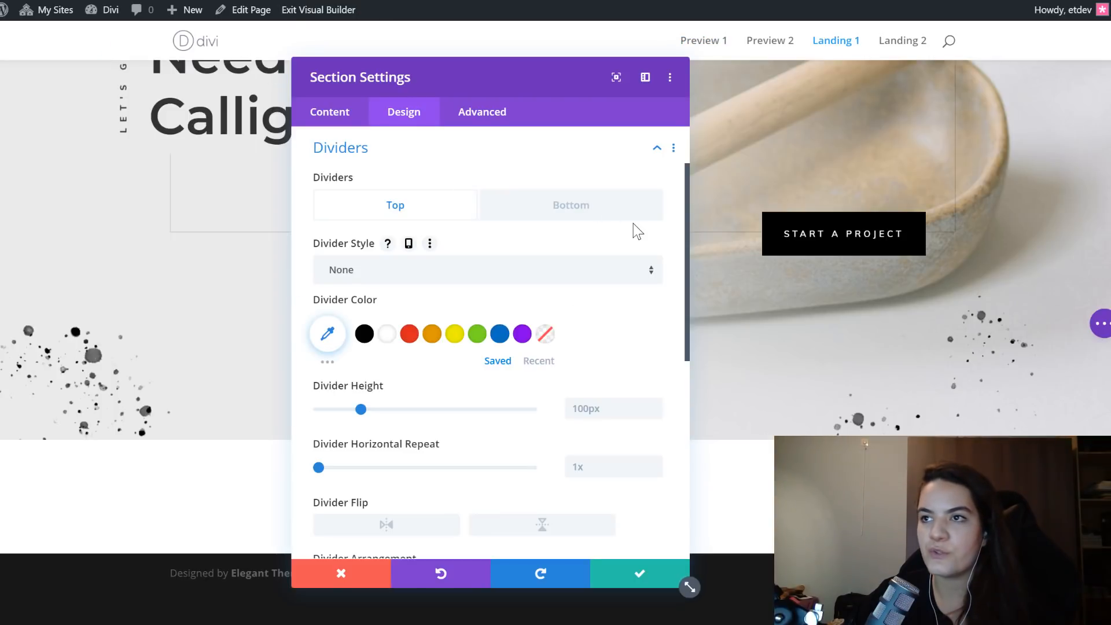
pyautogui.click(485, 267)
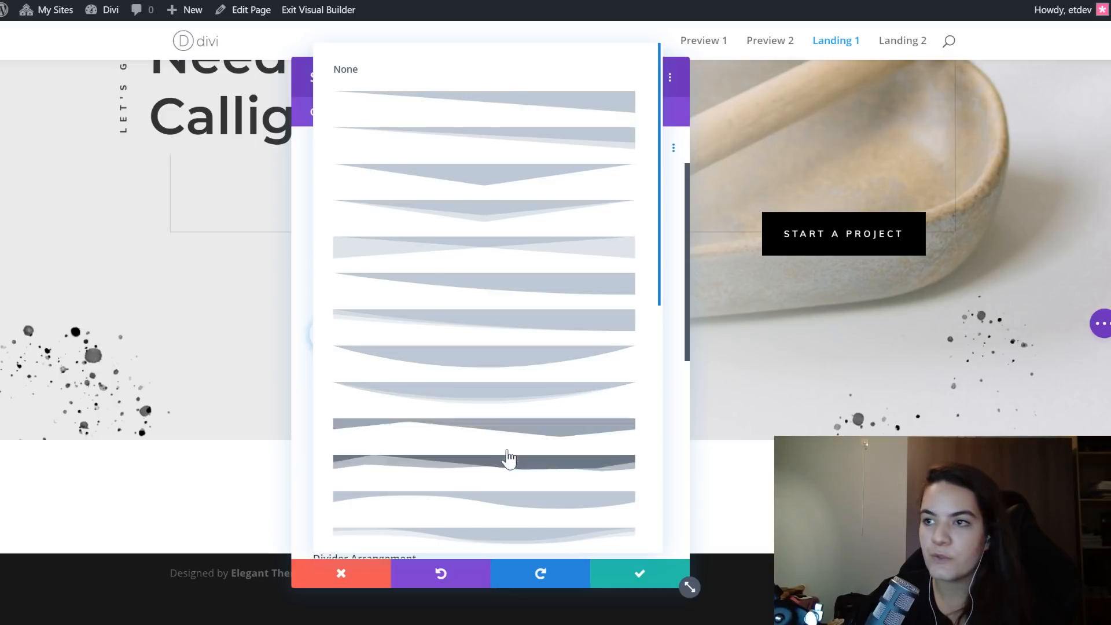
pyautogui.click(503, 463)
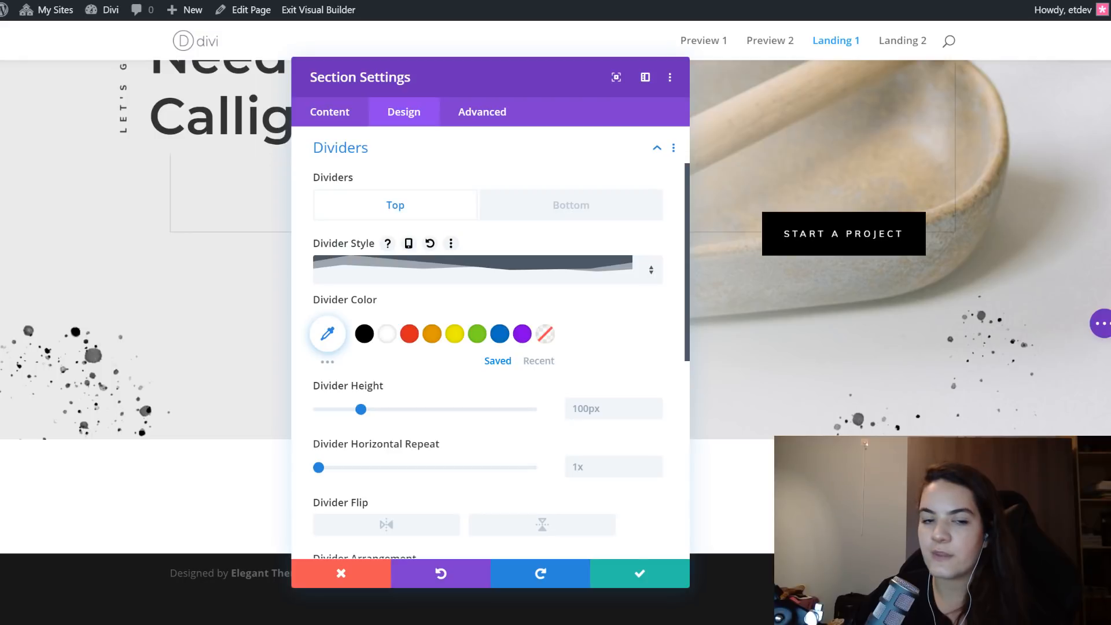
# - Set the top divider's color to #28b0ef
pyautogui.click(332, 346)
pyautogui.click(357, 340)
pyautogui.write('#28b0ef')
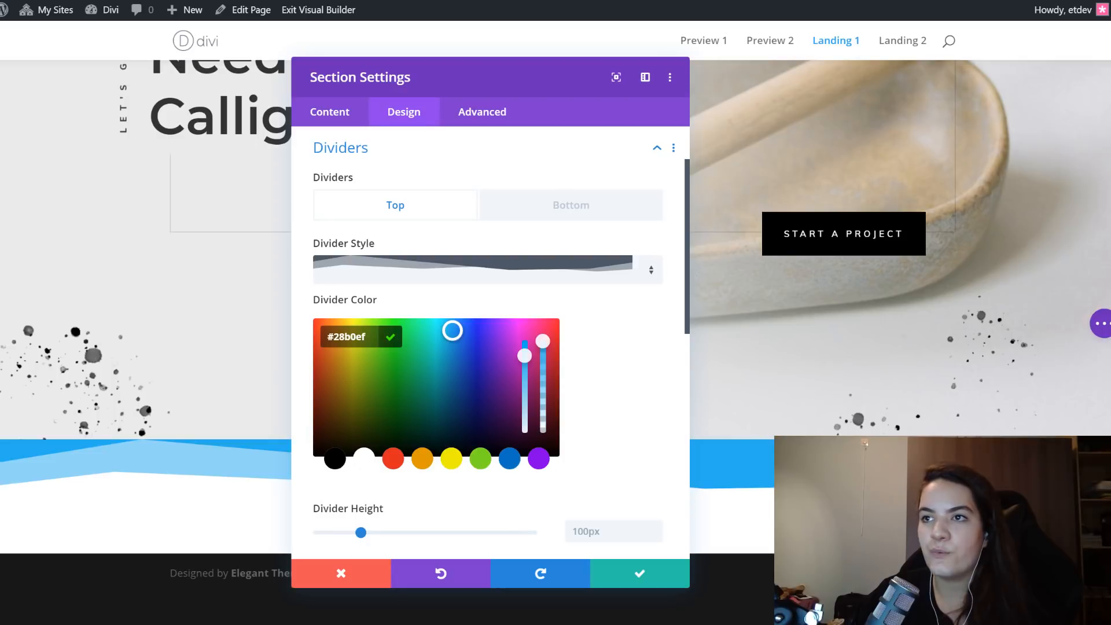
pyautogui.click(631, 358)
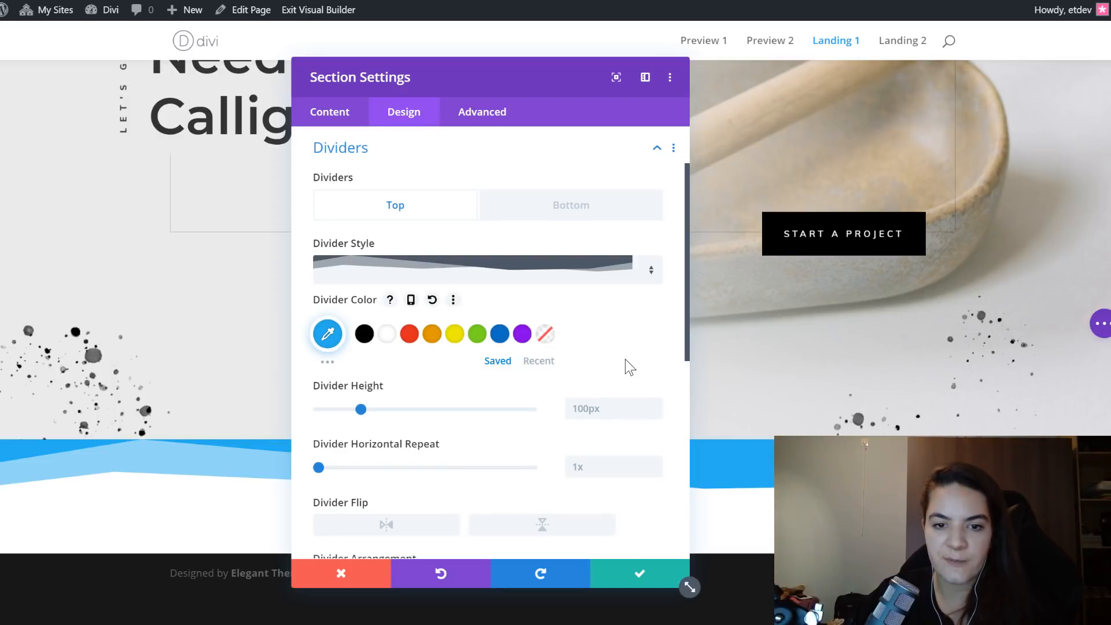
# - Paste the copied responsive height onto the top divider, 700px on desktop, and view the height for phones
pyautogui.scroll(-2, 625, 359)
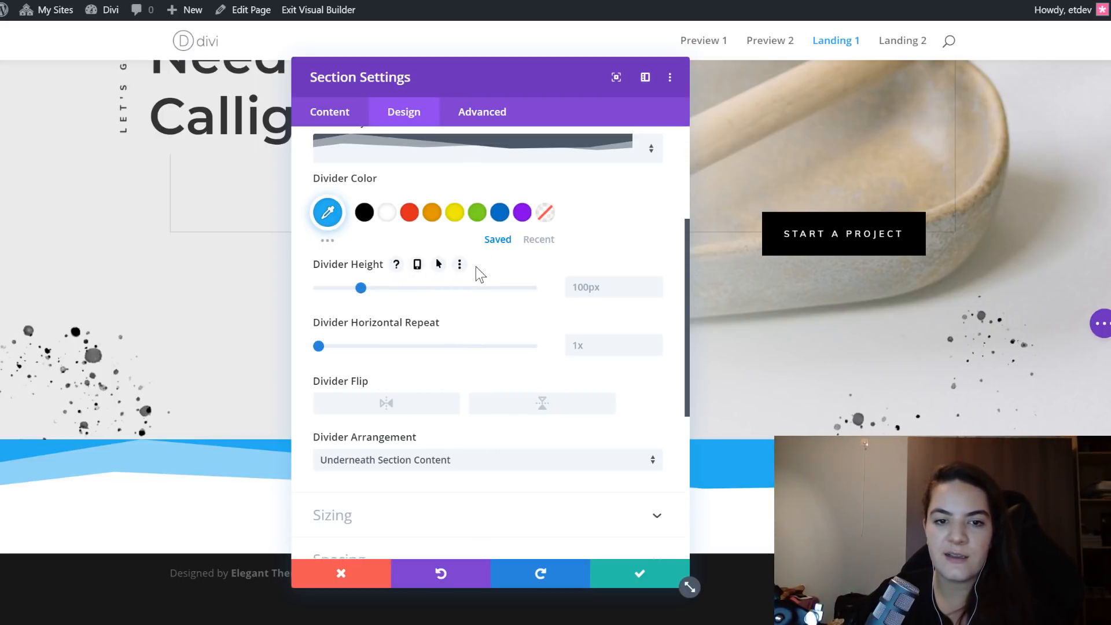
pyautogui.click(459, 263)
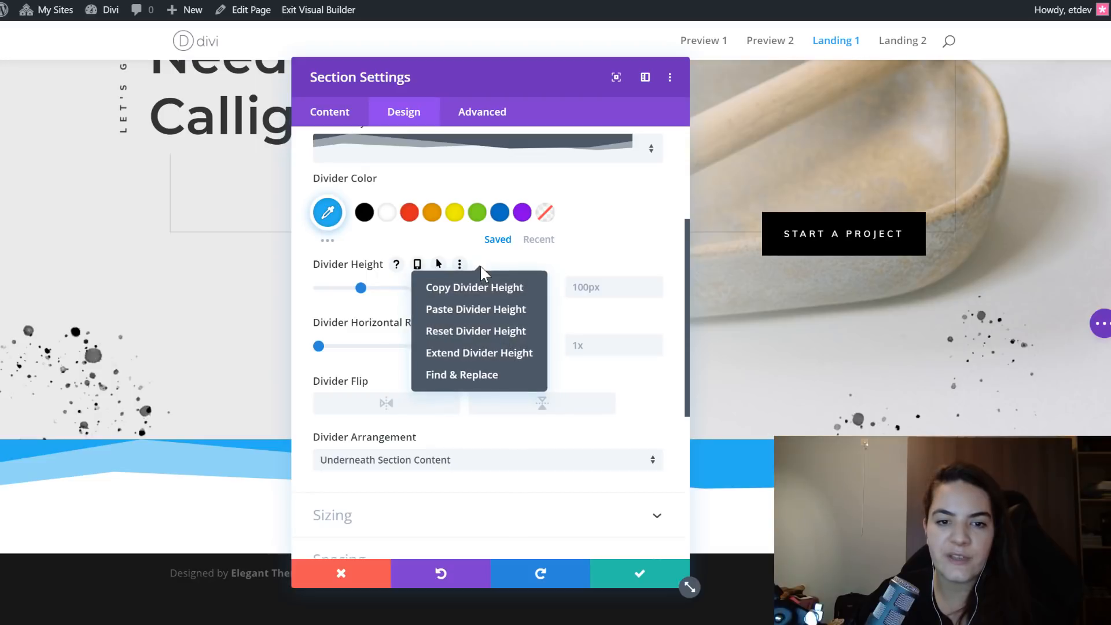
pyautogui.click(468, 309)
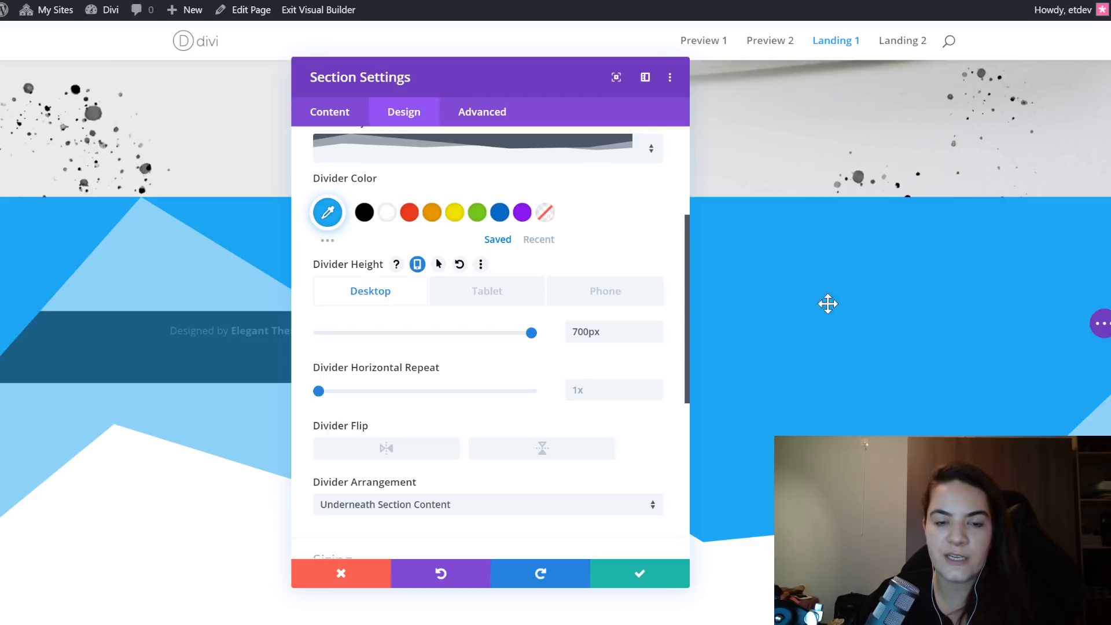
pyautogui.scroll(4, 833, 301)
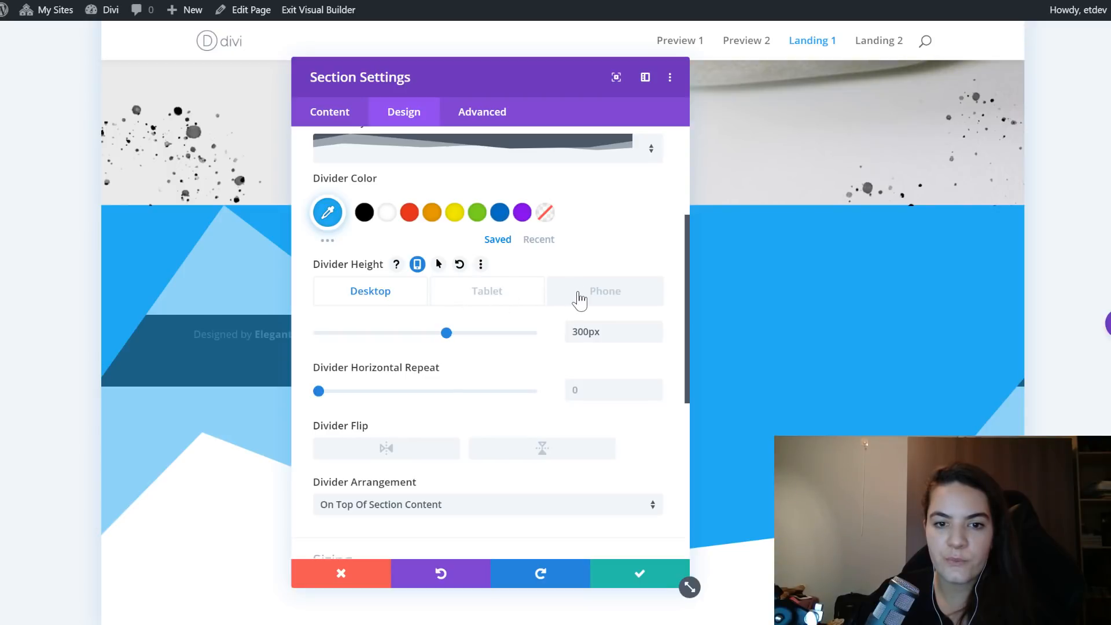
pyautogui.click(579, 298)
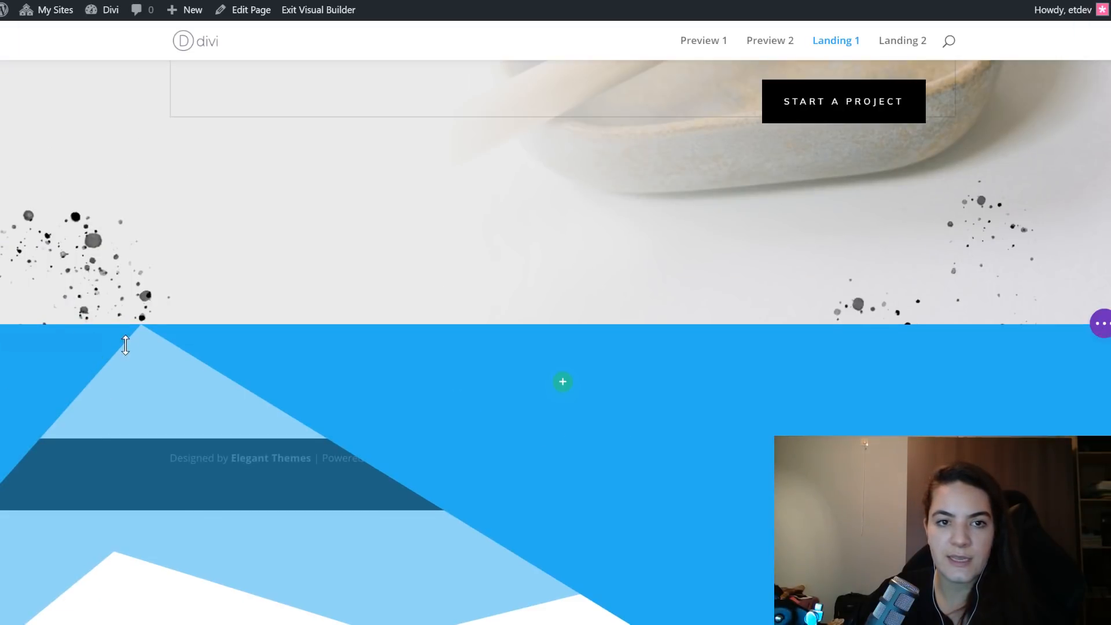
# - Reopen the new section's settings and give its bottom divider the layered angular mountain style
pyautogui.scroll(-2, 126, 344)
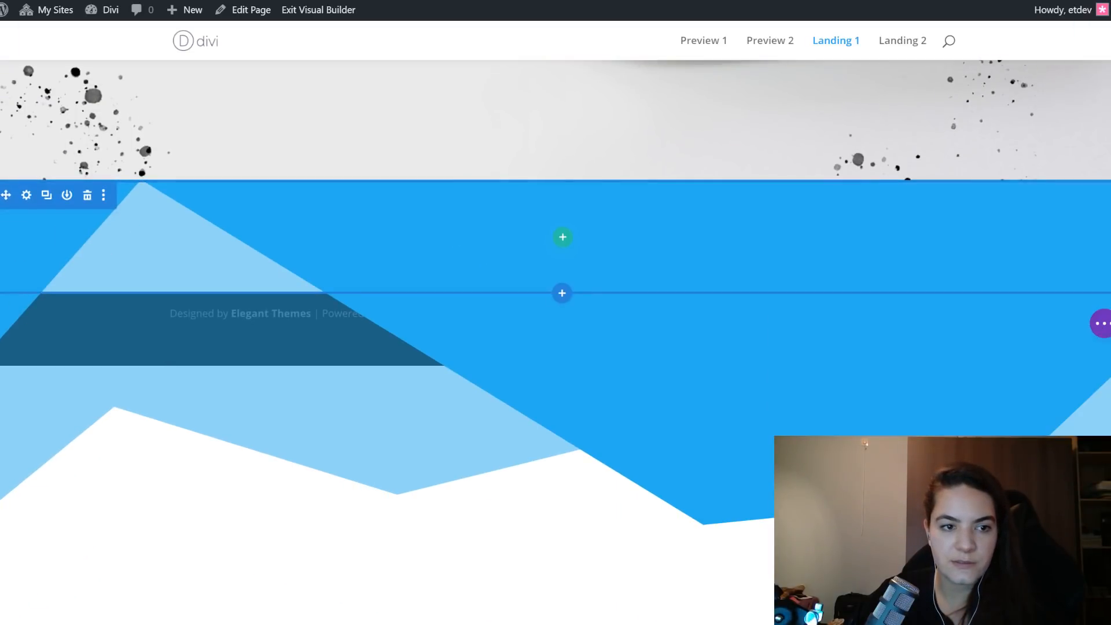
pyautogui.click(26, 195)
pyautogui.click(520, 120)
pyautogui.click(508, 225)
pyautogui.click(657, 228)
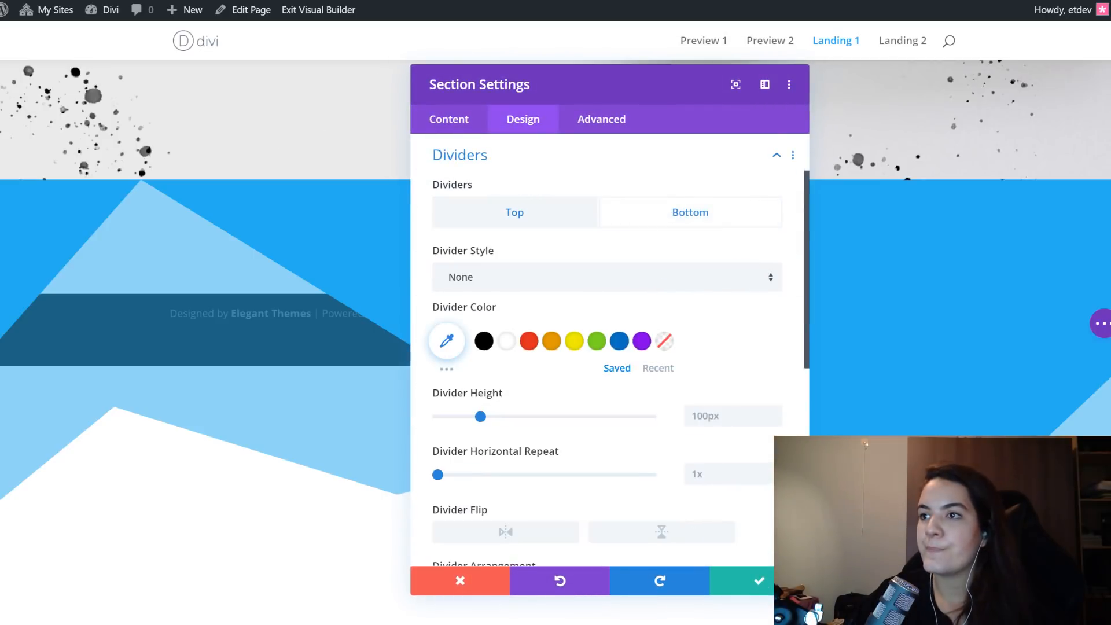
pyautogui.click(629, 282)
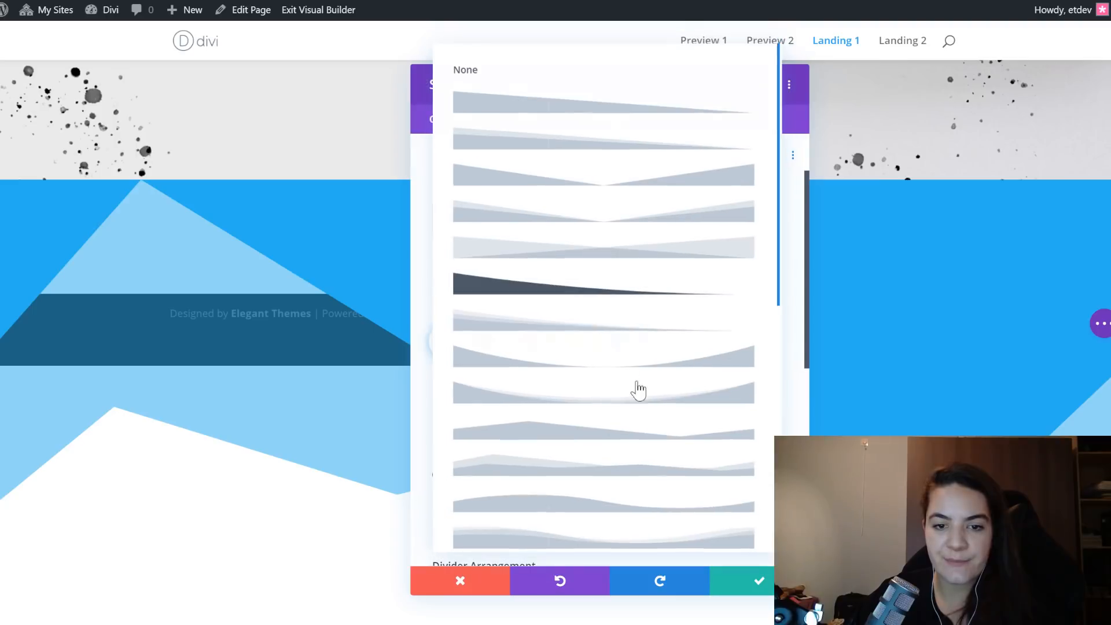
pyautogui.scroll(-4, 602, 298)
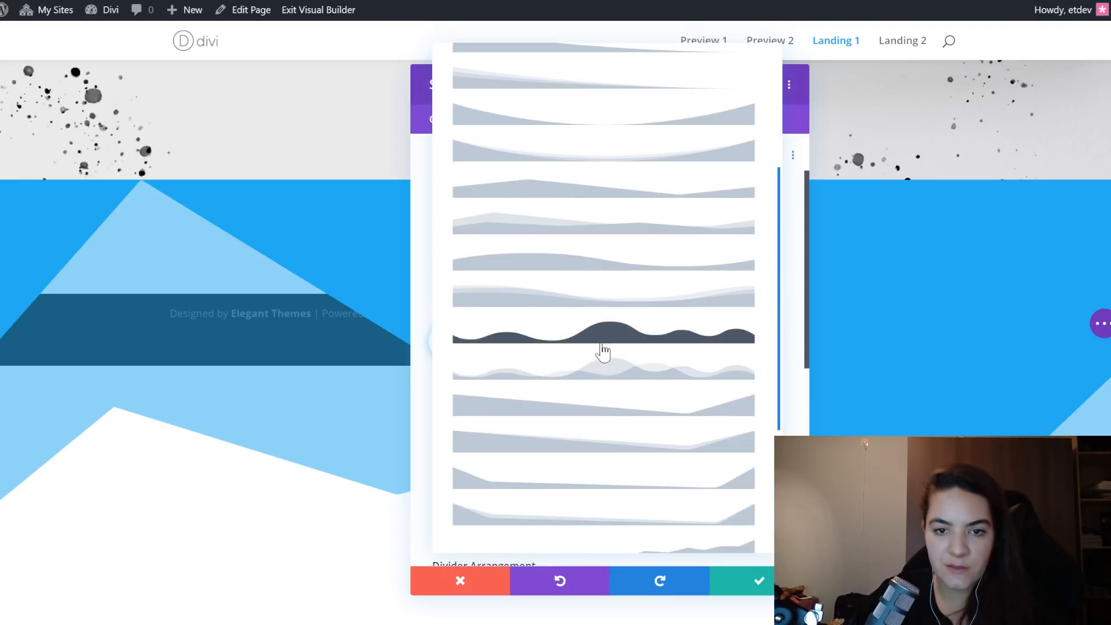
pyautogui.scroll(2, 628, 324)
pyautogui.scroll(2, 656, 326)
pyautogui.scroll(-4, 627, 370)
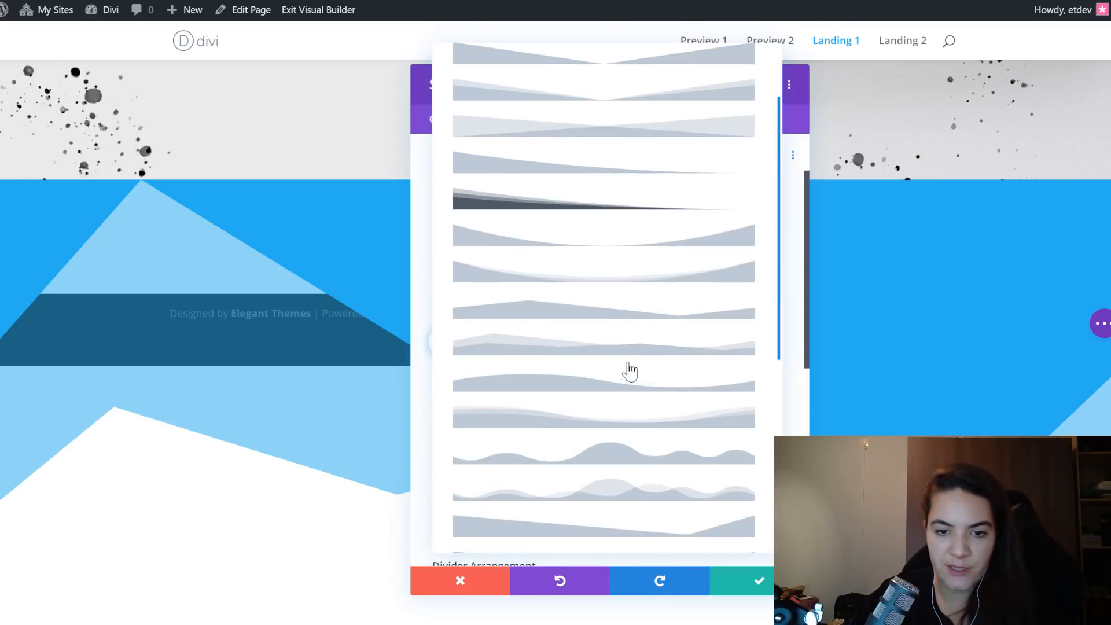
pyautogui.click(575, 230)
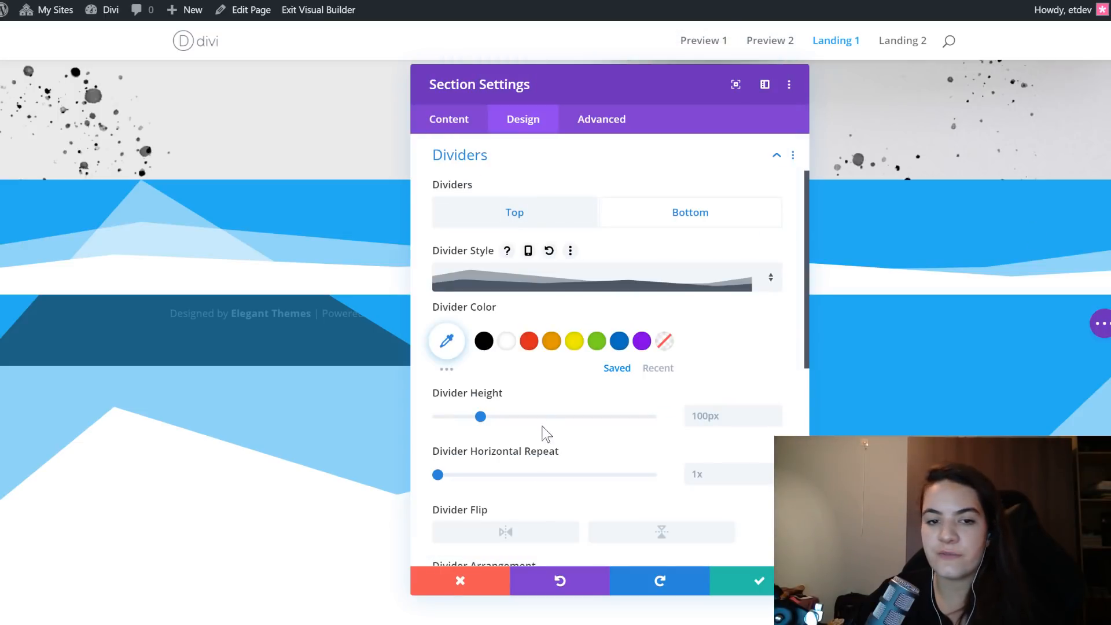
# - Set the bottom divider's color to #28b0ef and paste the copied responsive divider height onto it, 700px on desktop
pyautogui.click(447, 343)
pyautogui.write('#28b0ef')
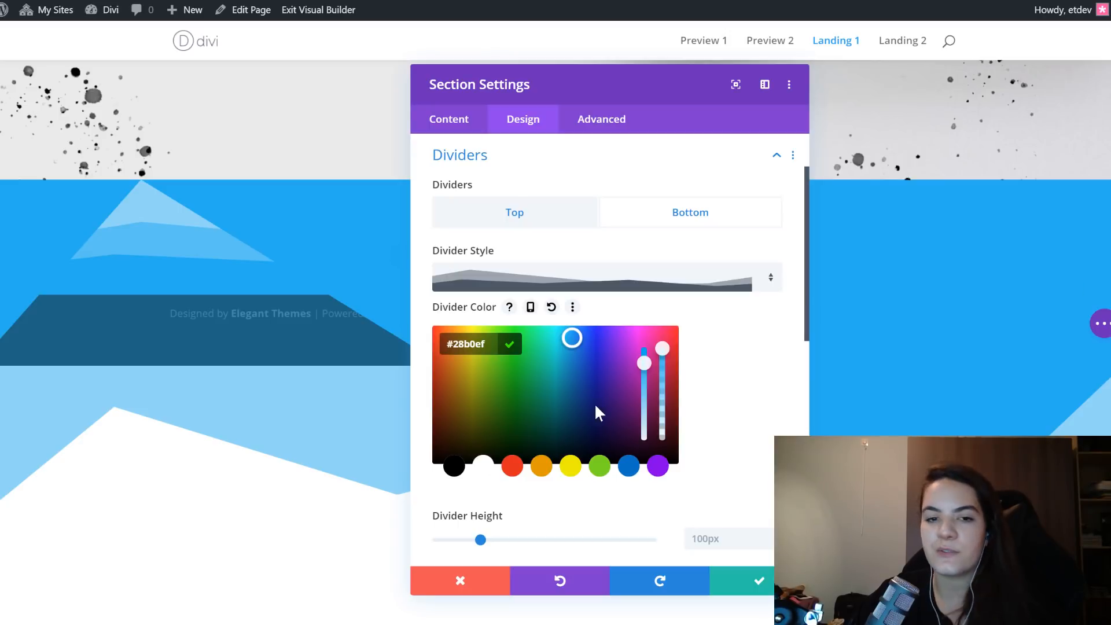
pyautogui.rightClick(550, 524)
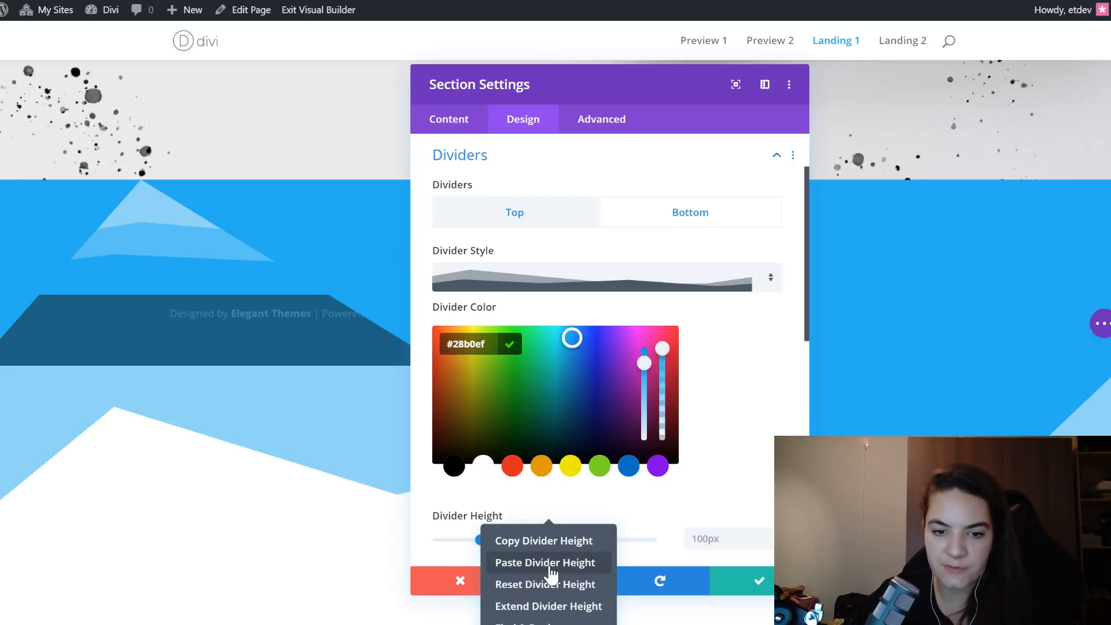
pyautogui.click(548, 563)
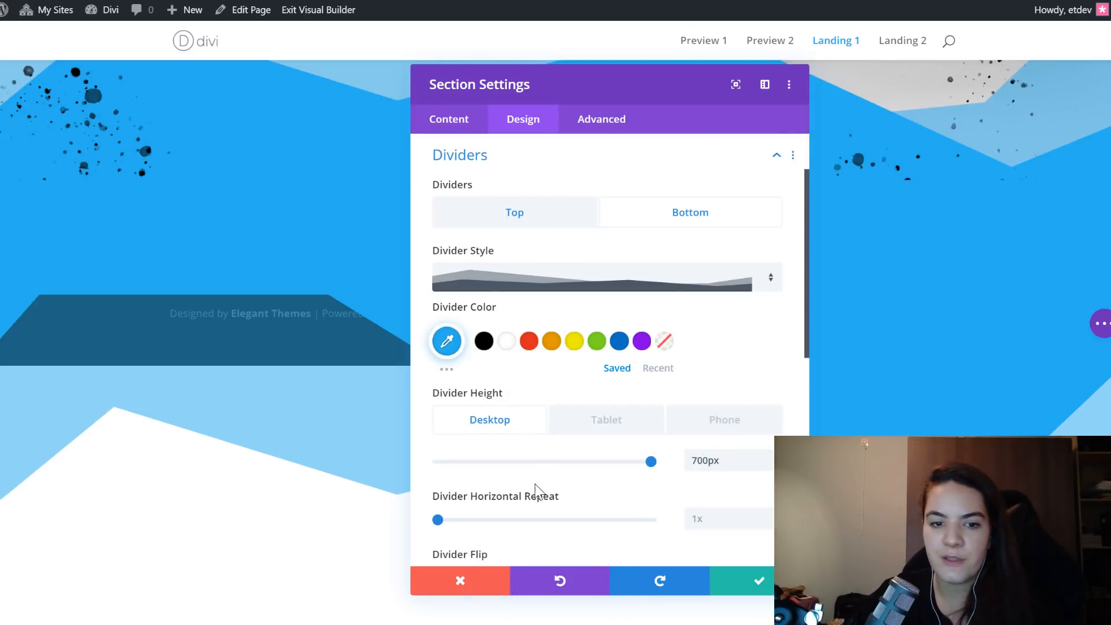
# - Arrange the bottom divider on top of the section content
pyautogui.scroll(-4, 535, 484)
pyautogui.click(489, 398)
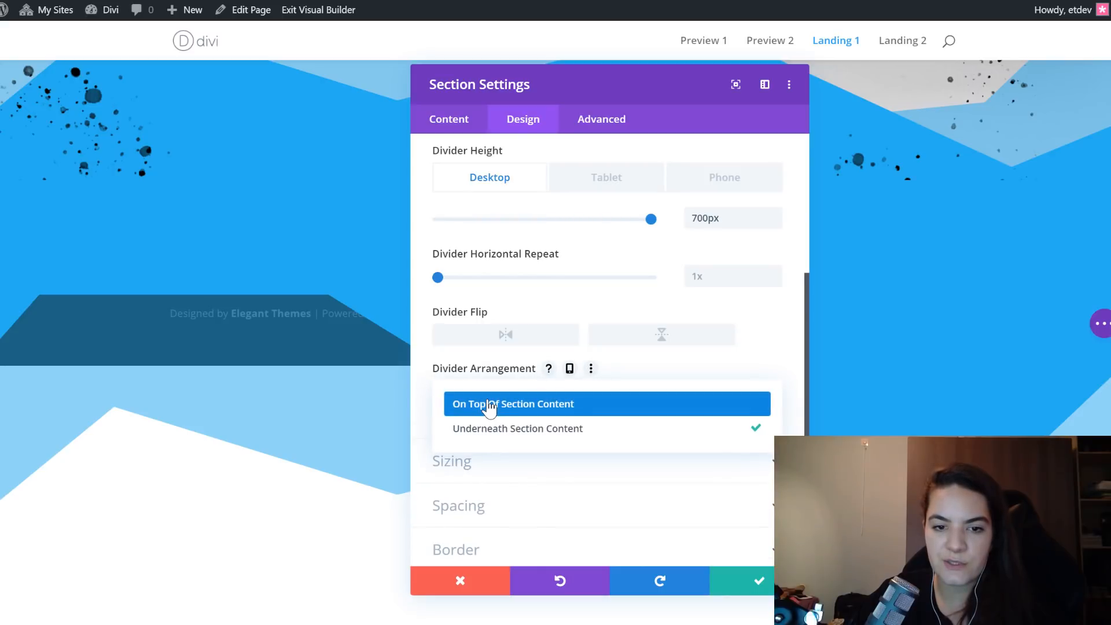
pyautogui.click(489, 406)
pyautogui.scroll(4, 179, 240)
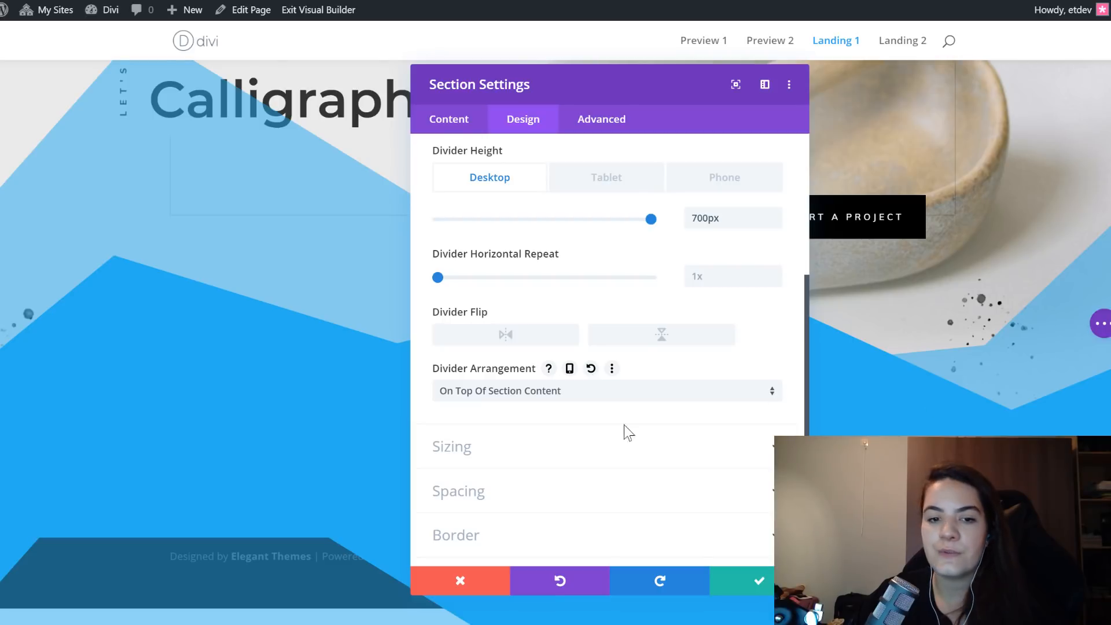
# - Paste the copied spacing styles onto the section, with 23vw left and right margins and 0px top and bottom padding
pyautogui.rightClick(497, 489)
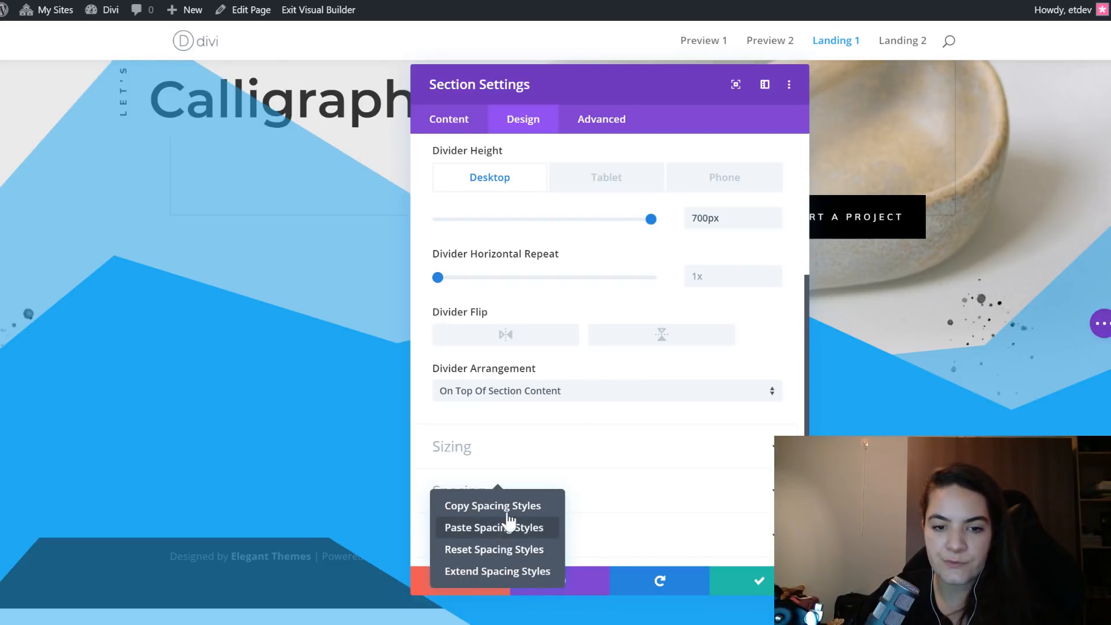
pyautogui.click(502, 528)
pyautogui.click(509, 491)
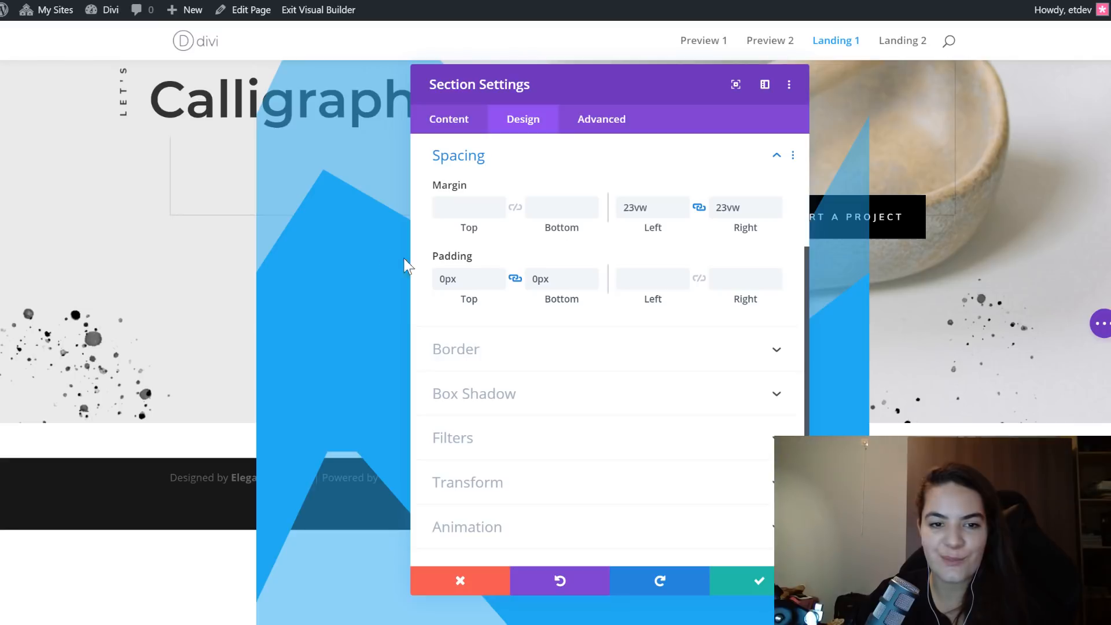
pyautogui.scroll(2, 301, 286)
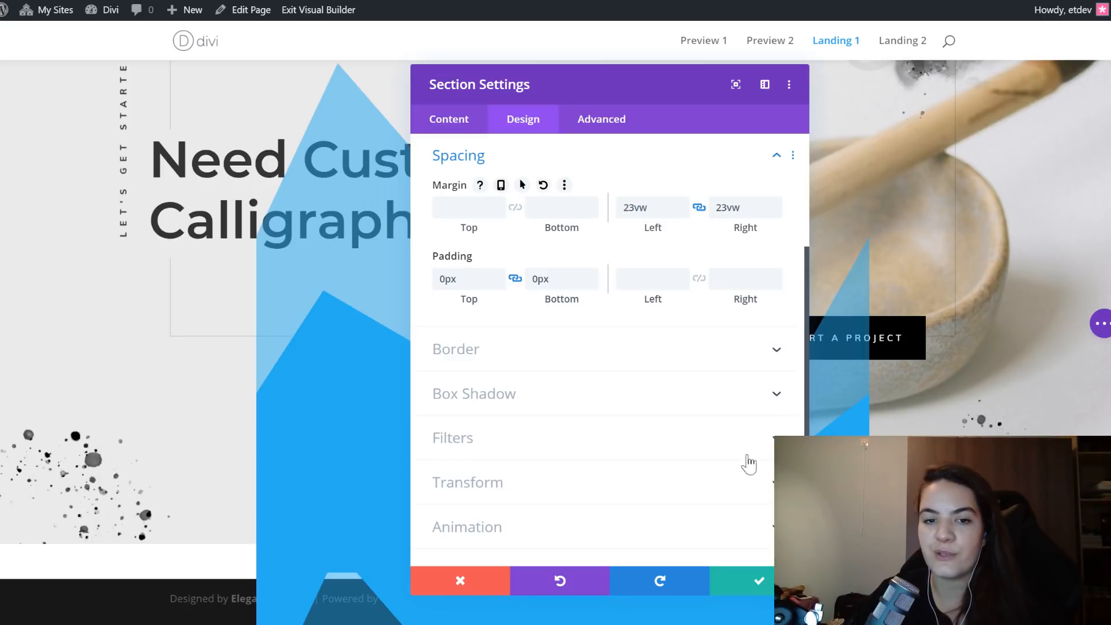
pyautogui.scroll(6, 250, 347)
pyautogui.scroll(-6, 251, 346)
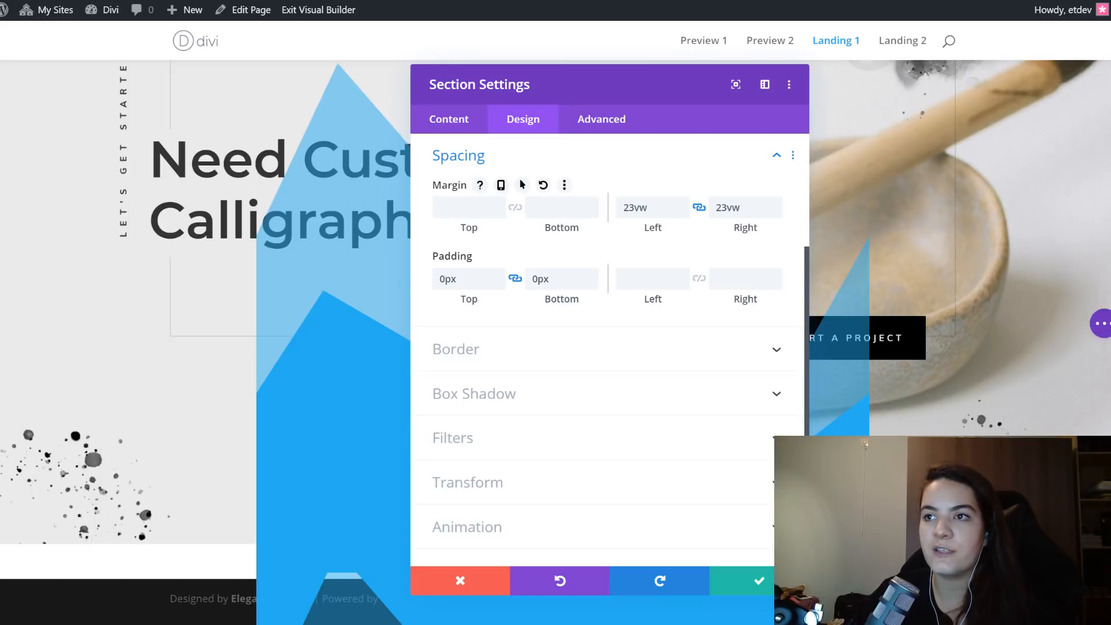
# - Rotate the section 238deg with the first rotation value of its transform settings
pyautogui.click(498, 486)
pyautogui.click(617, 247)
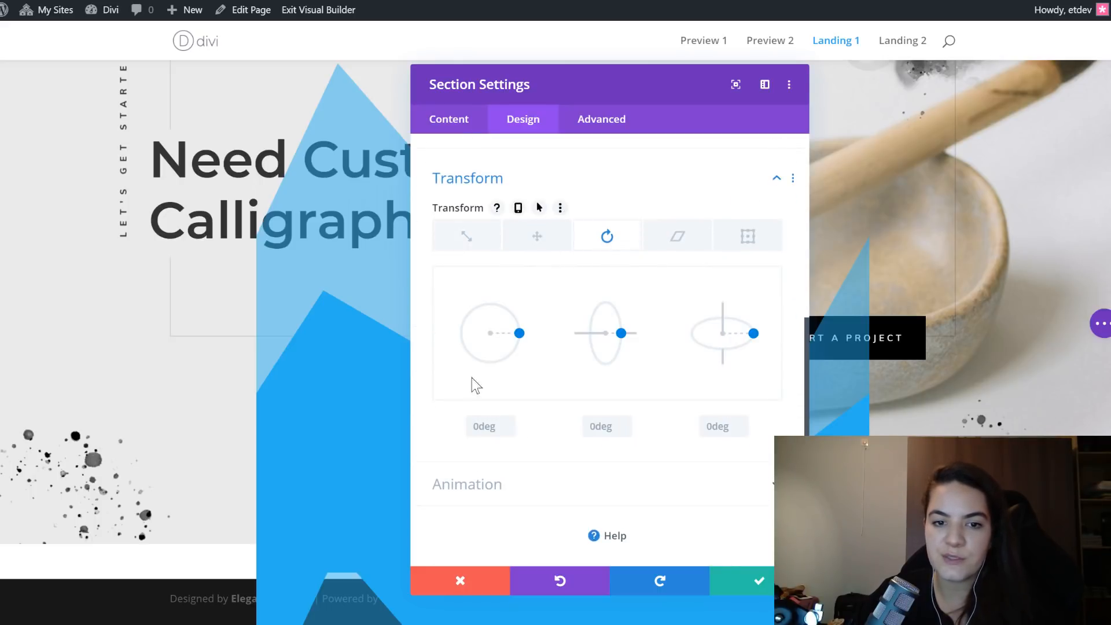
pyautogui.click(482, 431)
pyautogui.write('238deg')
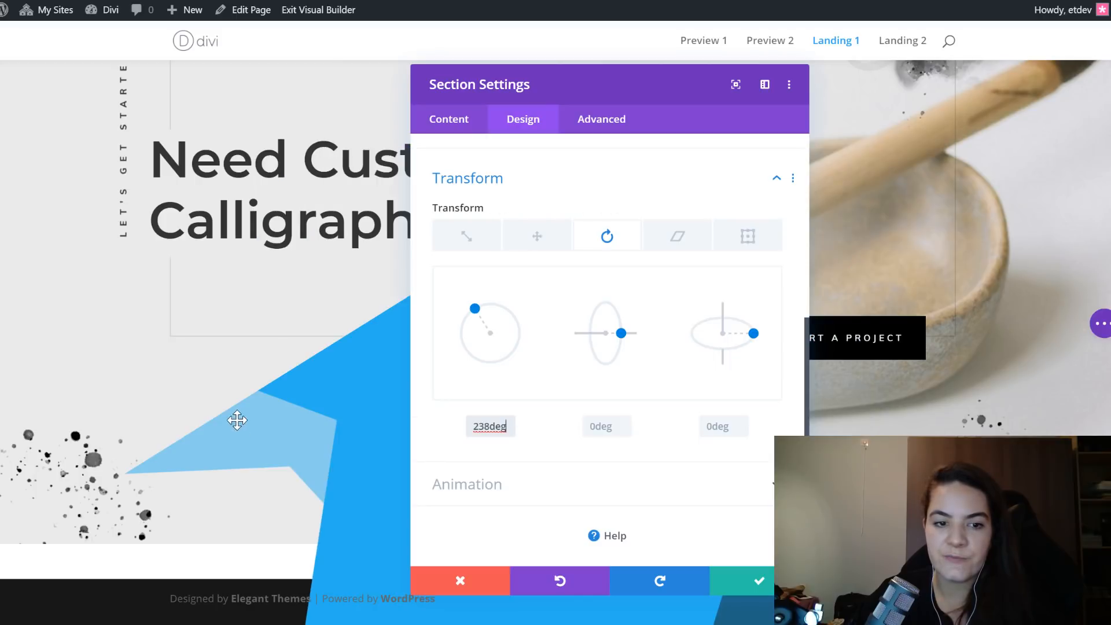
# - Move the settings window clear of the shape and paste the copied transform styles onto the section, with a -36vw vertical translation on desktop
pyautogui.moveTo(578, 97); pyautogui.dragTo(885, 94)
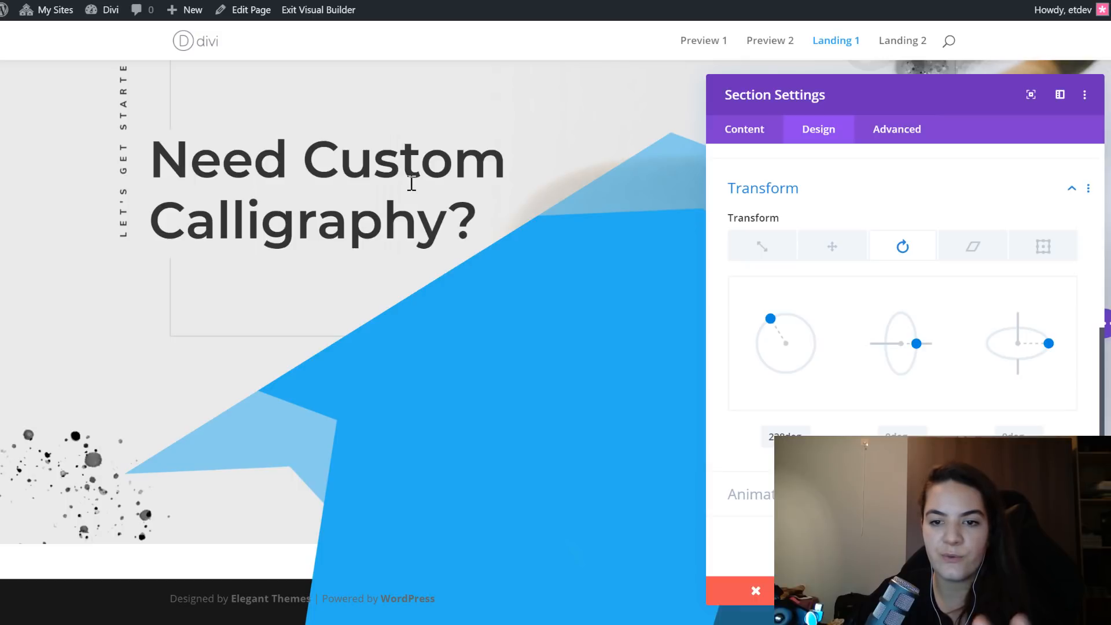
pyautogui.scroll(4, 434, 329)
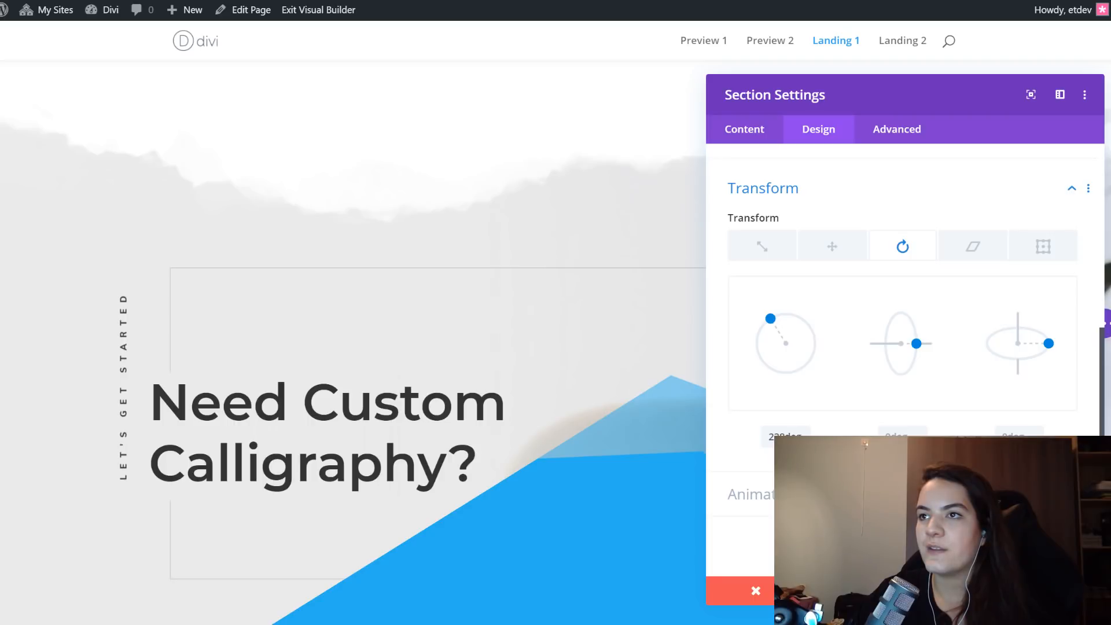
pyautogui.scroll(-1, 803, 312)
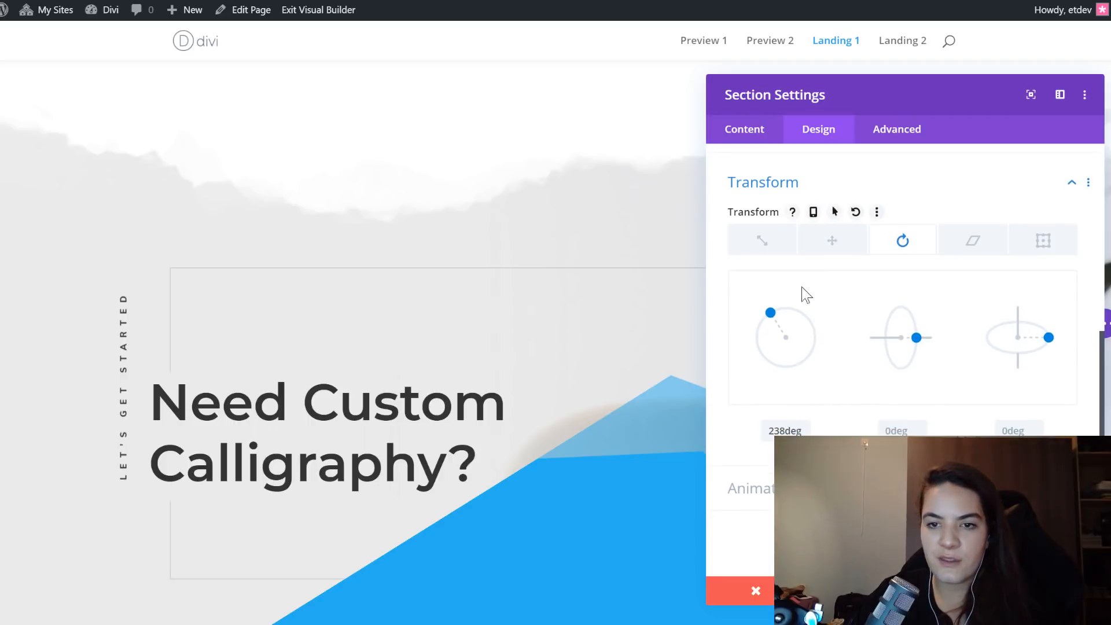
pyautogui.click(883, 211)
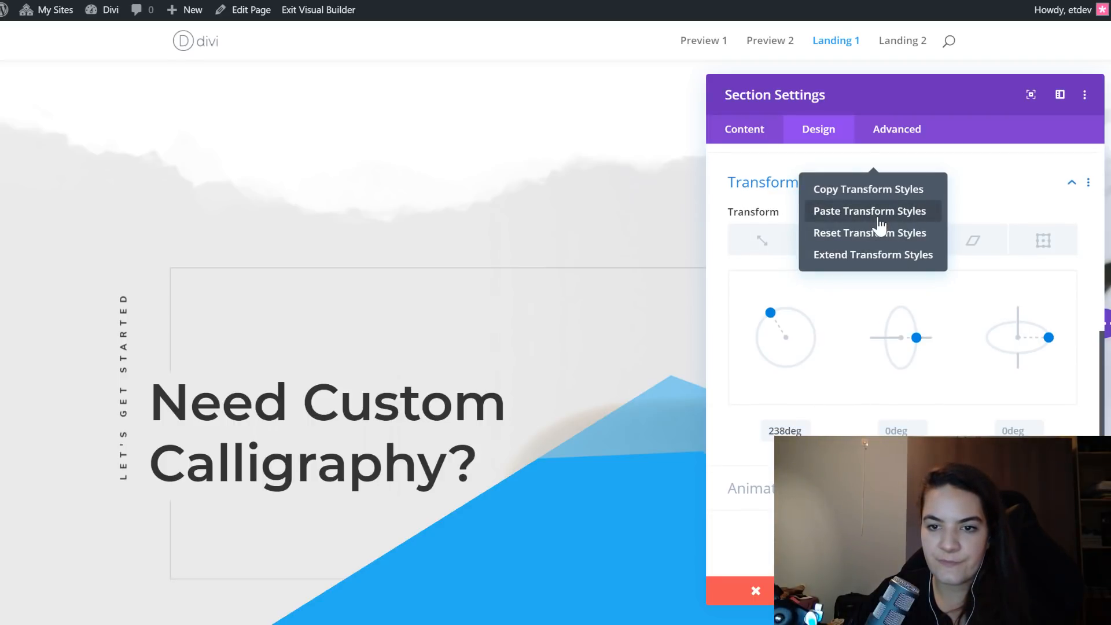
pyautogui.click(845, 218)
pyautogui.click(832, 282)
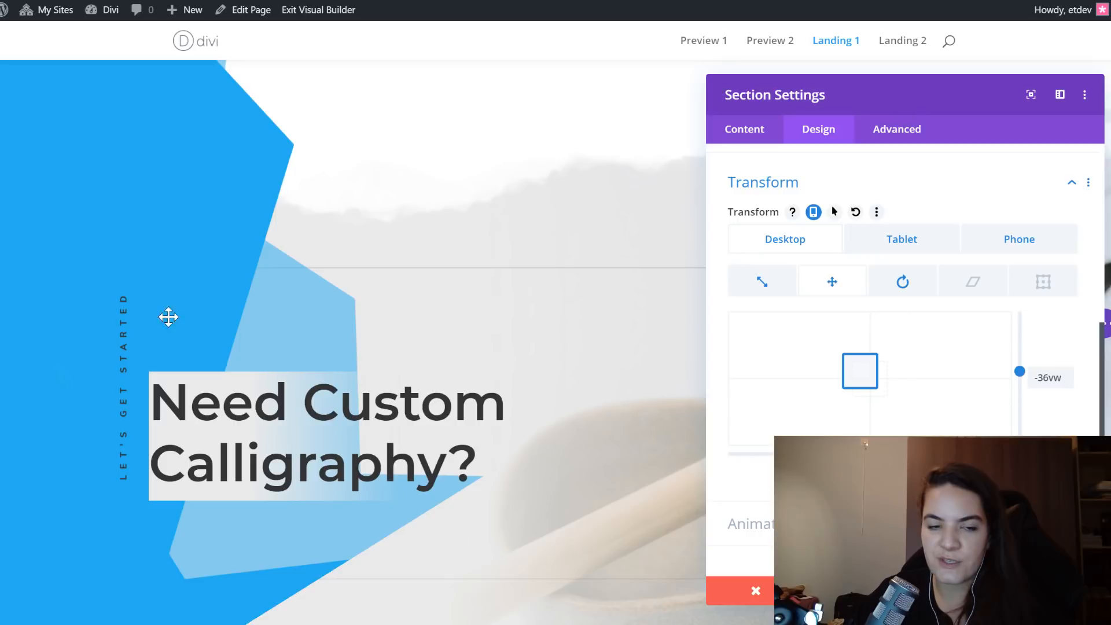
# - Review the section's translation for tablet and phone and save the section settings
pyautogui.scroll(-4, 493, 366)
pyautogui.scroll(3, 494, 366)
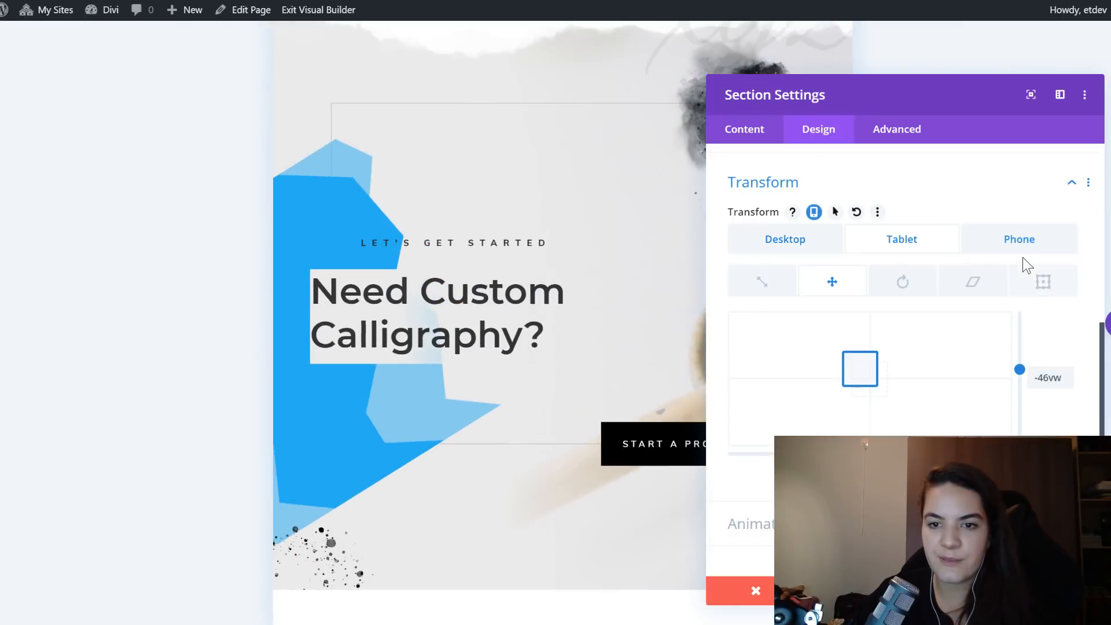
pyautogui.click(1022, 247)
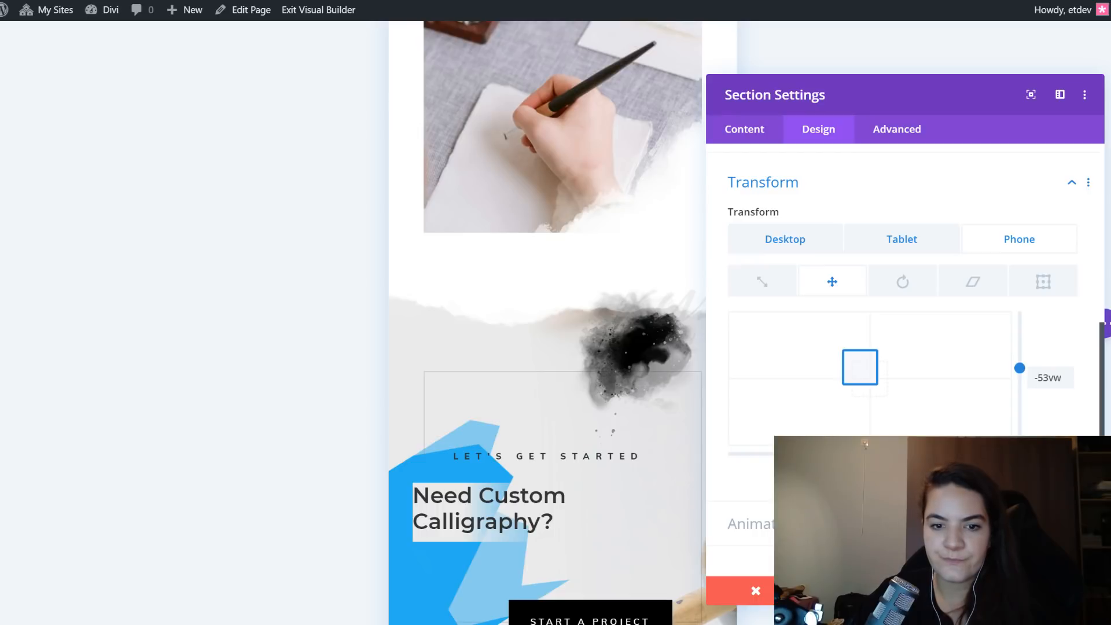
pyautogui.click(1054, 591)
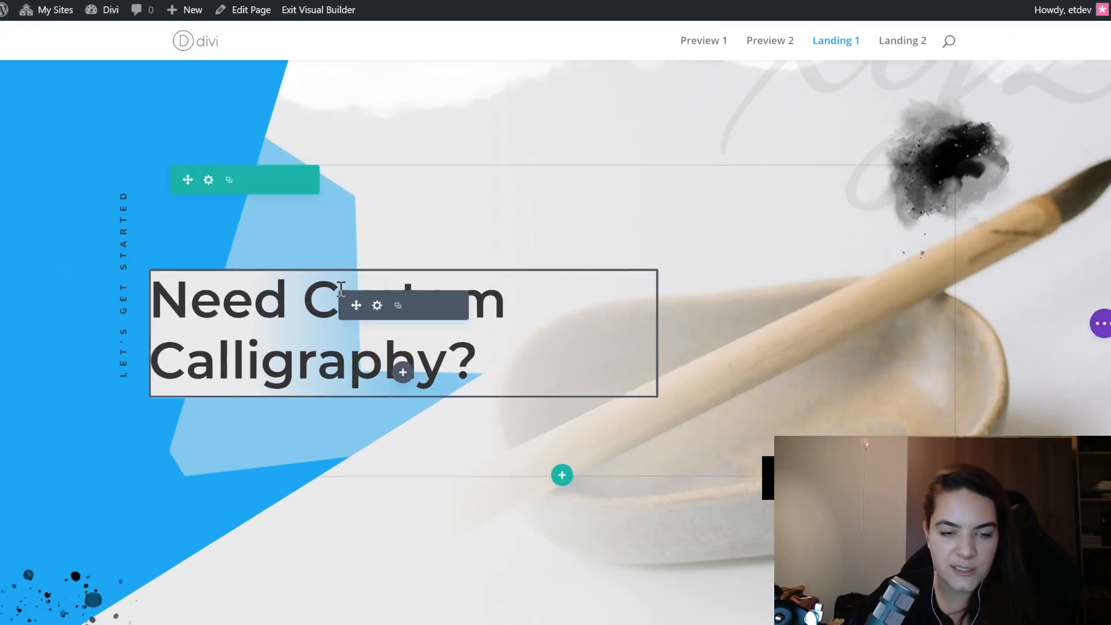
# - Remove the background gradient from the "Need Custom Calligraphy?" text module and save its settings
pyautogui.click(376, 305)
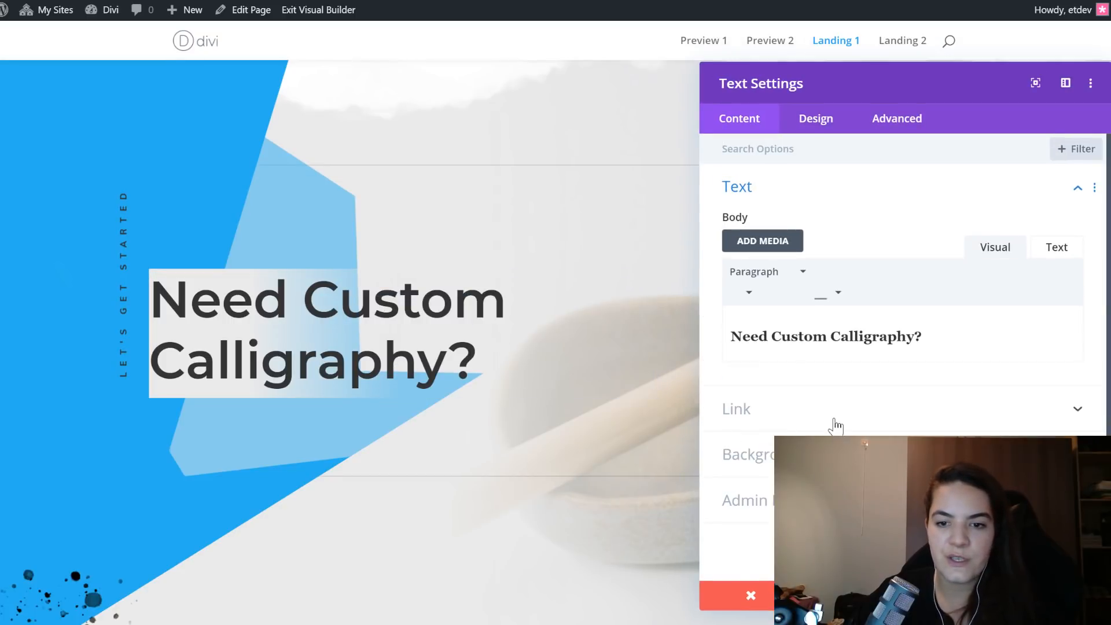
pyautogui.click(810, 454)
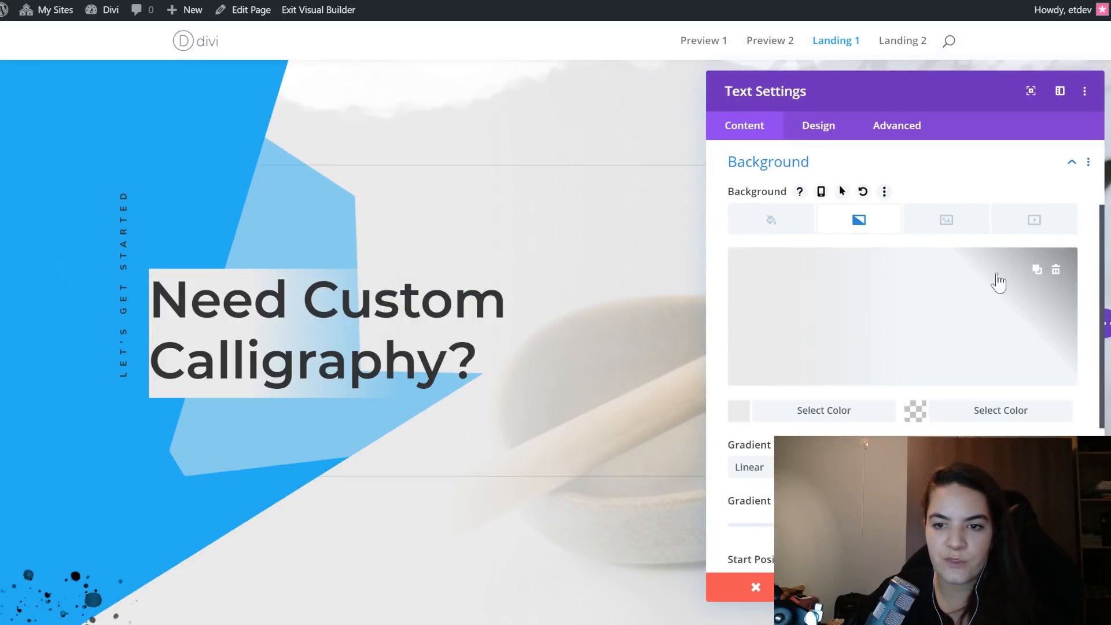
pyautogui.click(1053, 281)
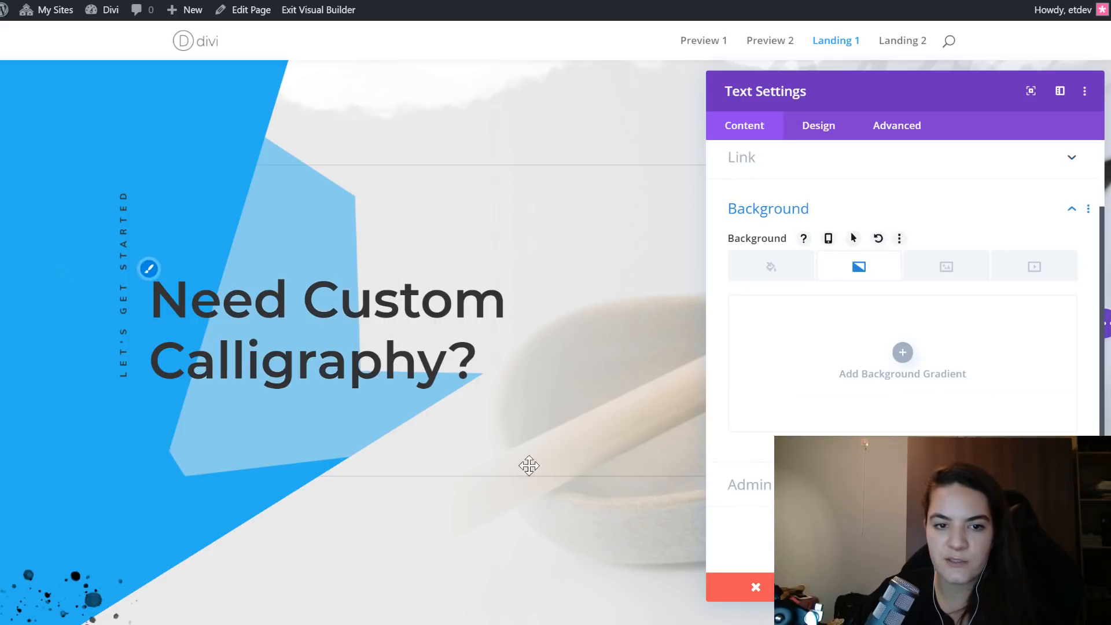
pyautogui.click(1054, 587)
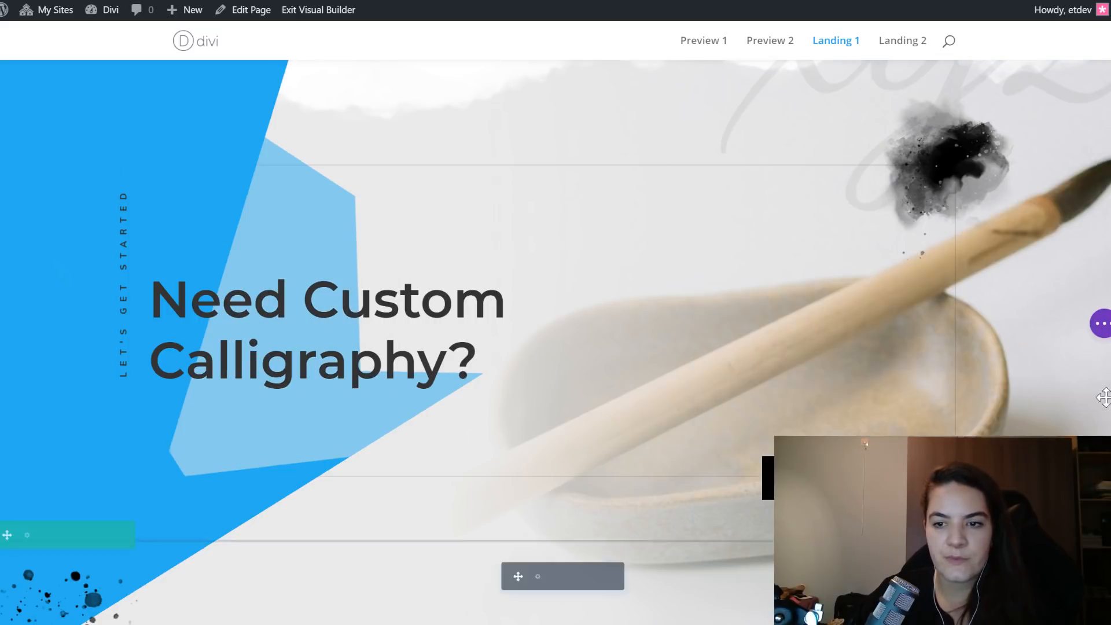
# - Save the page and leave the visual builder to view the finished Landing 1
pyautogui.click(1100, 325)
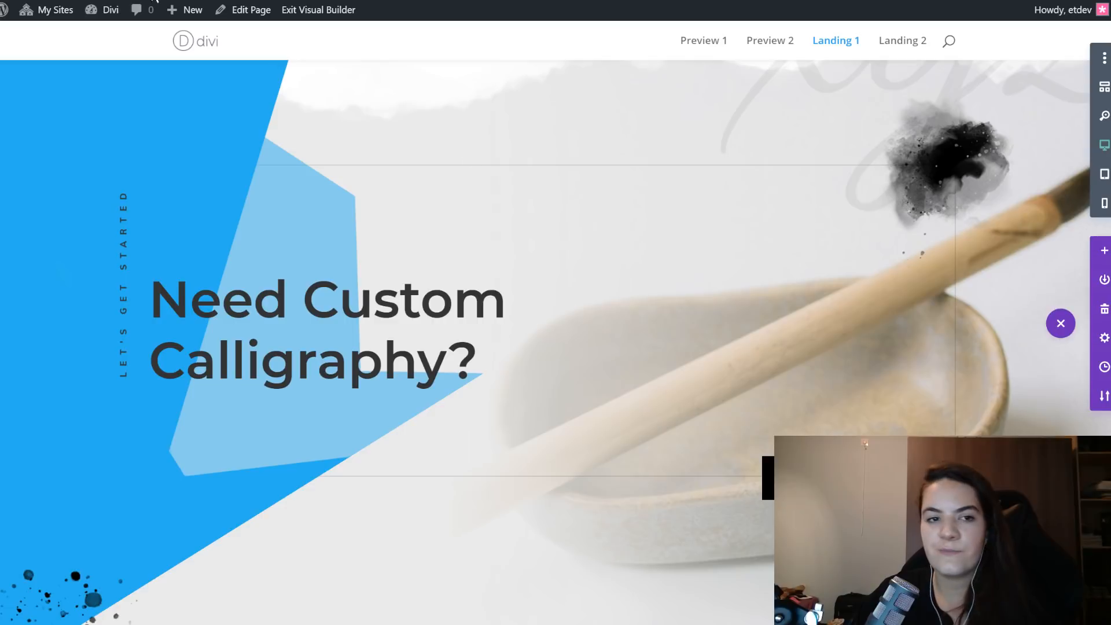
pyautogui.scroll(4, 379, 71)
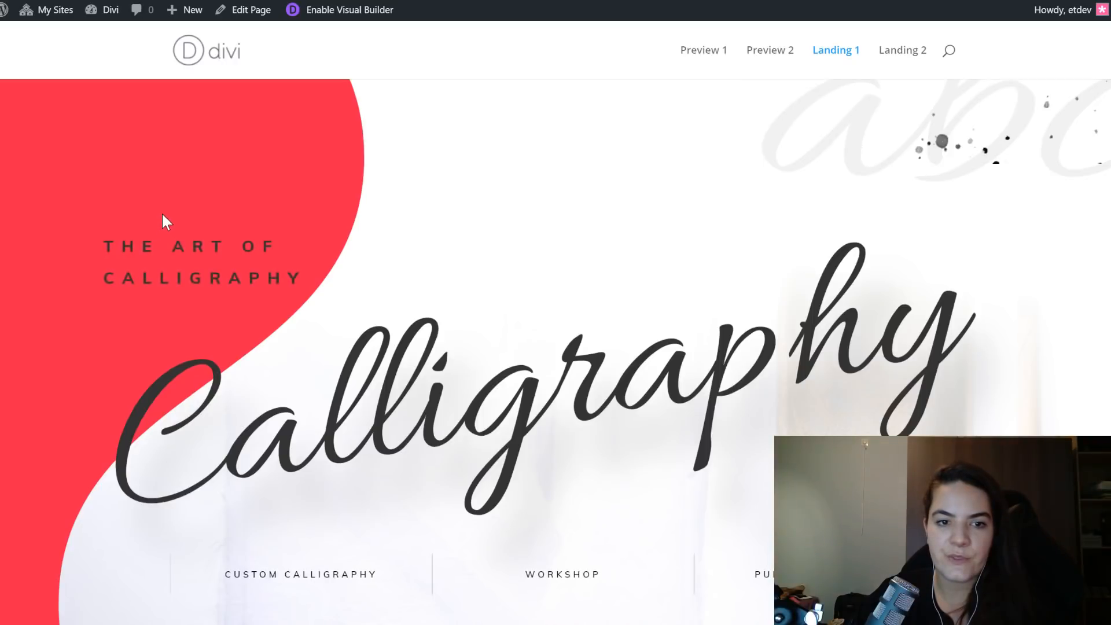
pyautogui.scroll(-5, 721, 209)
pyautogui.scroll(5, 721, 209)
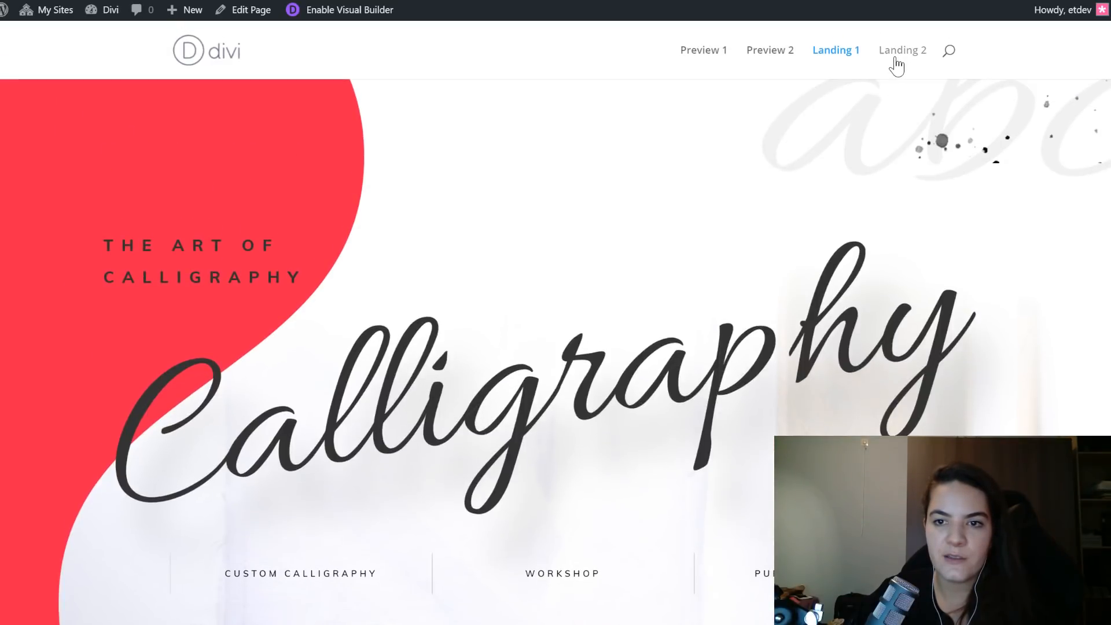
# - Examine the finished background shapes on the live Landing 2 and Landing 1 pages
pyautogui.click(896, 66)
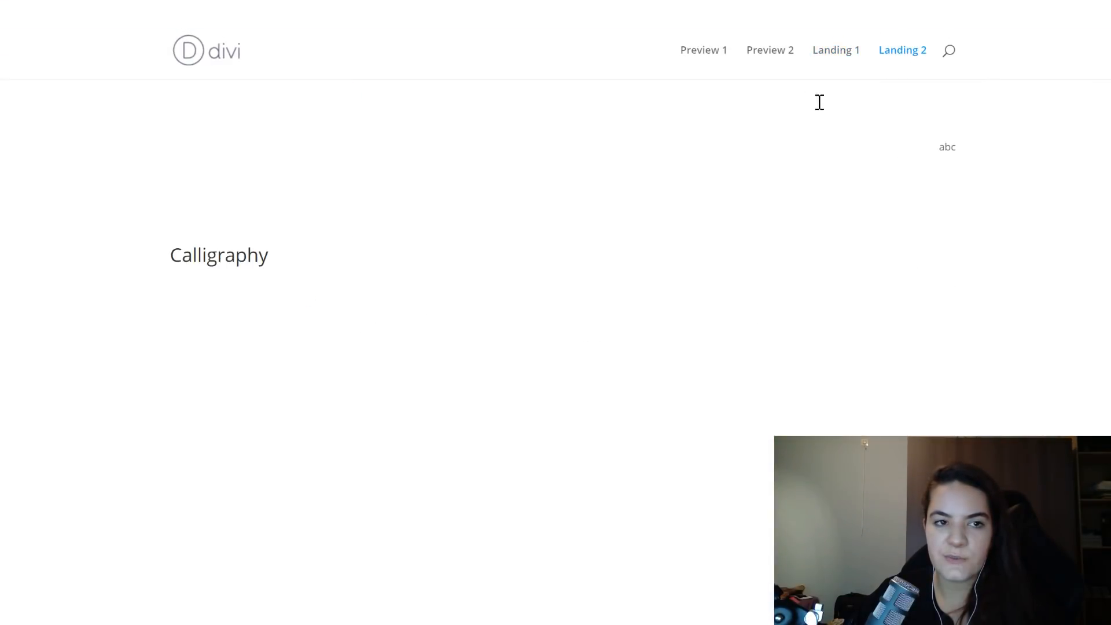
pyautogui.scroll(-15, 868, 180)
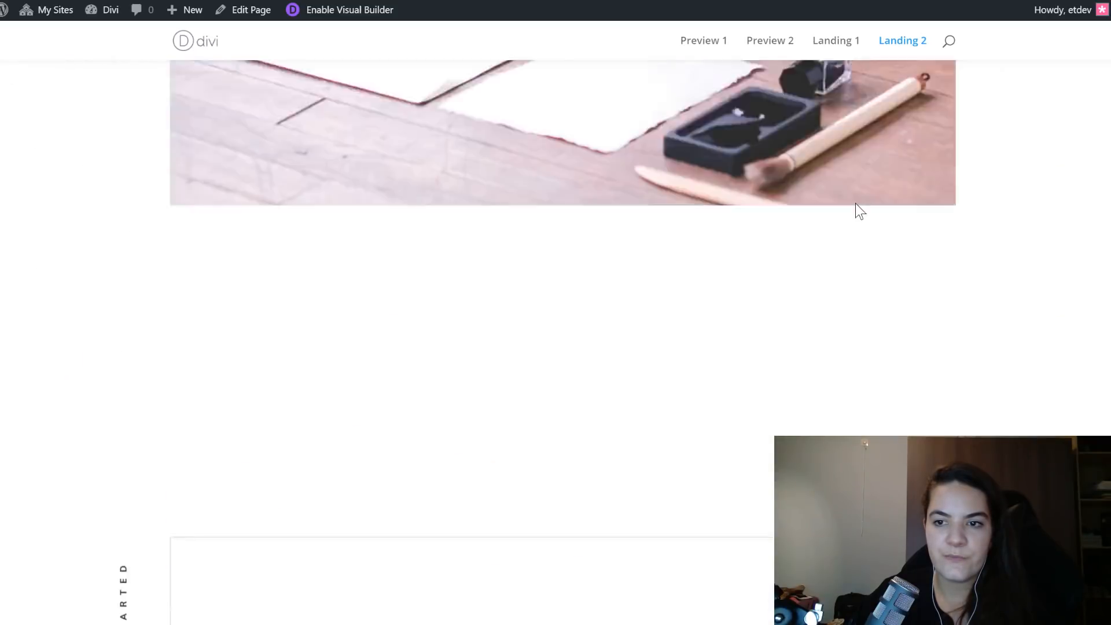
pyautogui.scroll(-4, 837, 151)
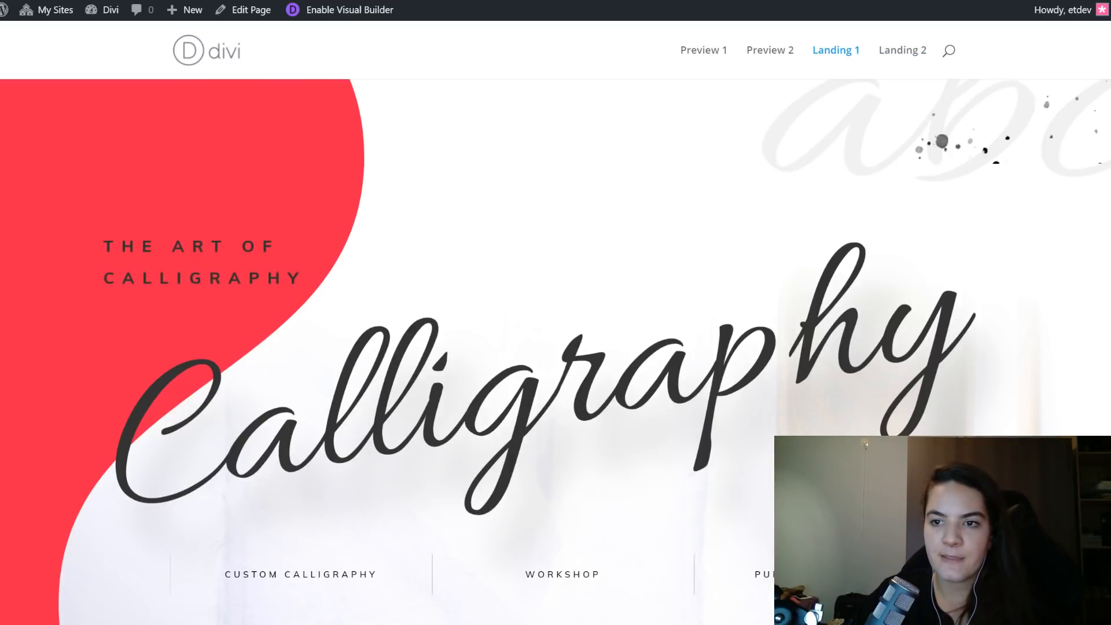
pyautogui.hotkey('ctrl', 'Tab')
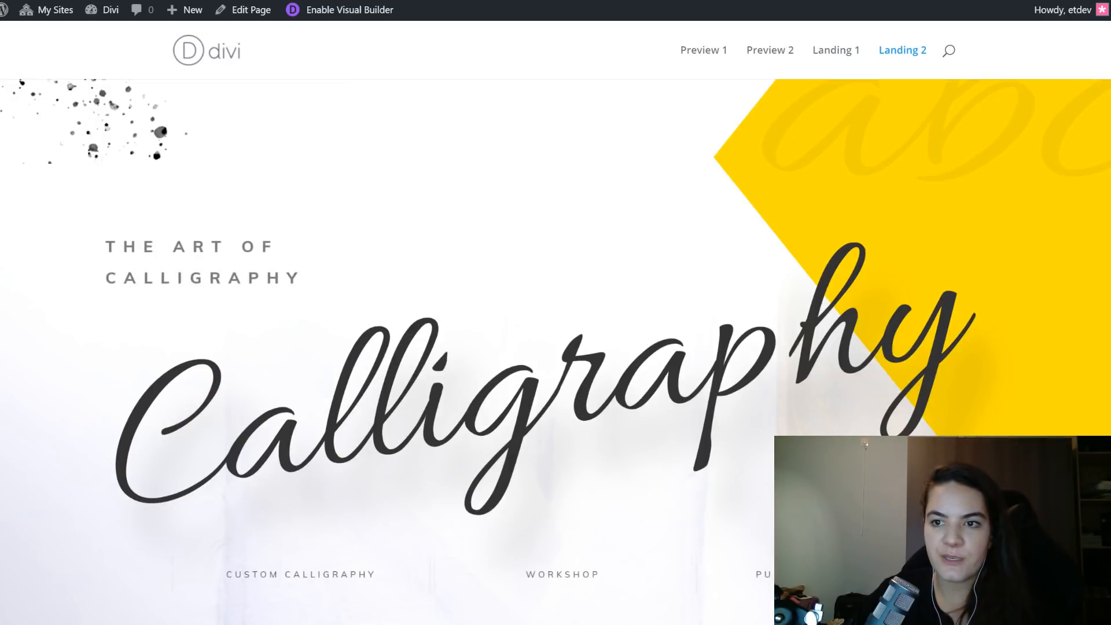
pyautogui.scroll(-20, 555, 347)
pyautogui.scroll(-10, 855, 342)
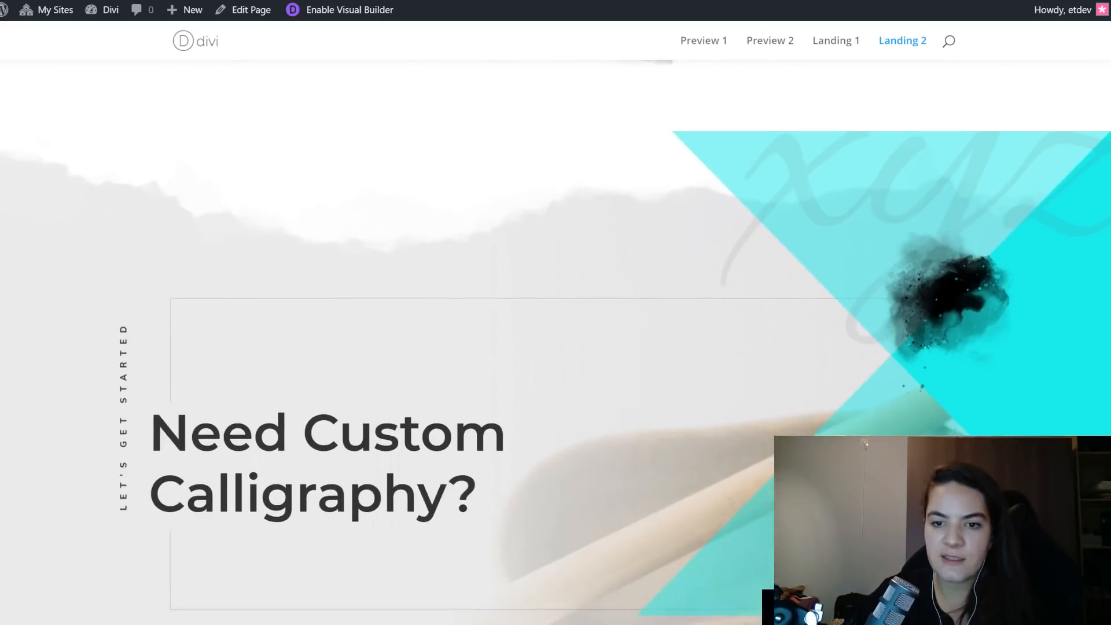
pyautogui.click(836, 41)
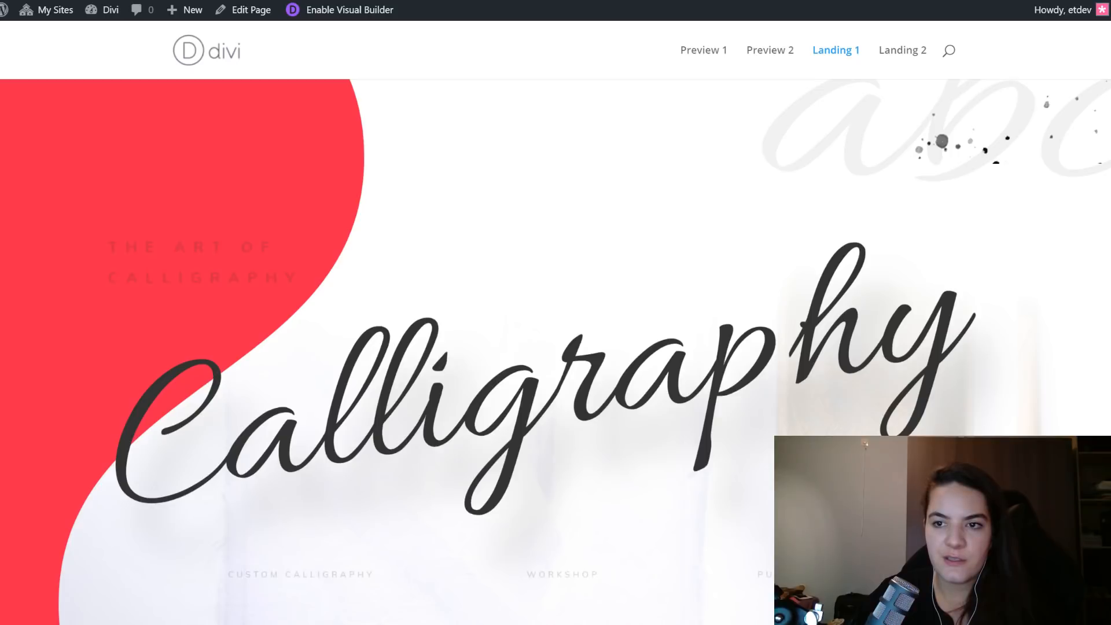
pyautogui.scroll(-20, 556, 348)
pyautogui.scroll(-10, 556, 341)
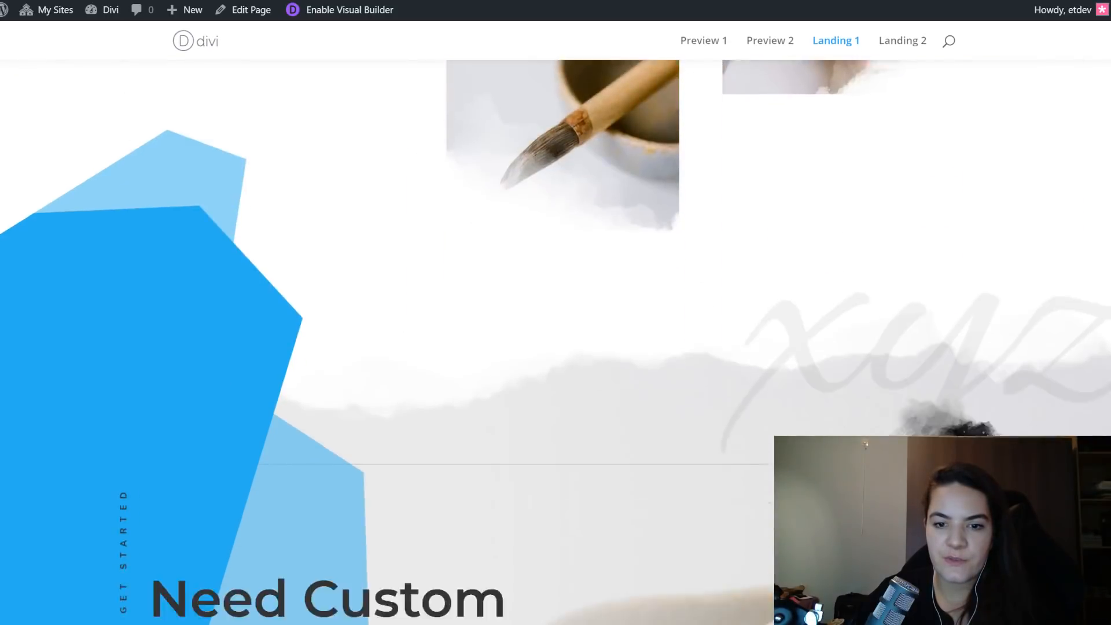